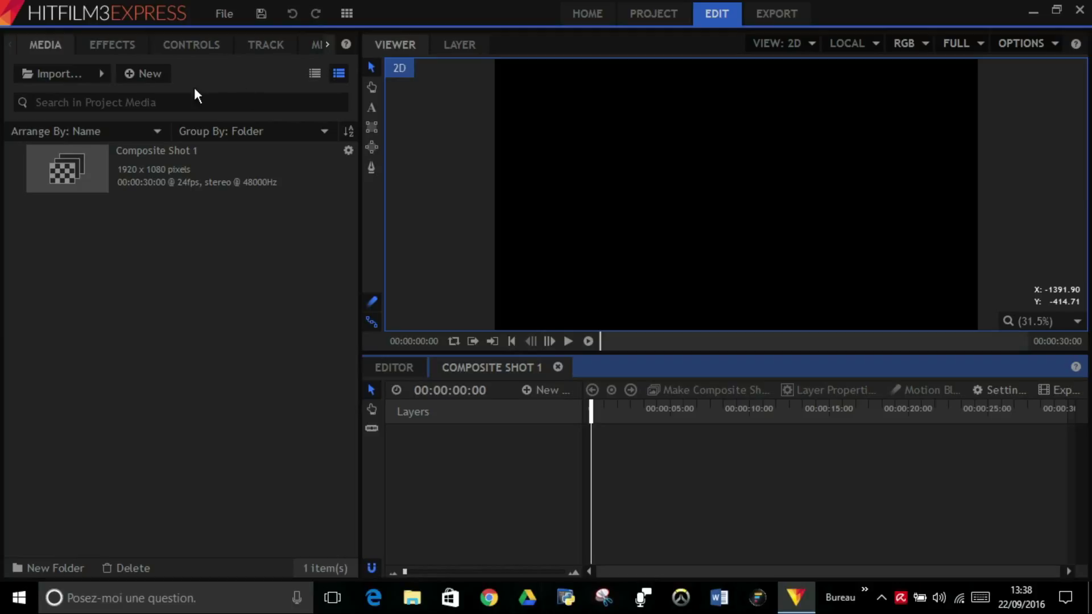
- Import DSC_7562.MOV from the "bien" subfolder of the lightsaber tutorial videos and place it at the start of the composite shot's timeline
left_click(63, 79)
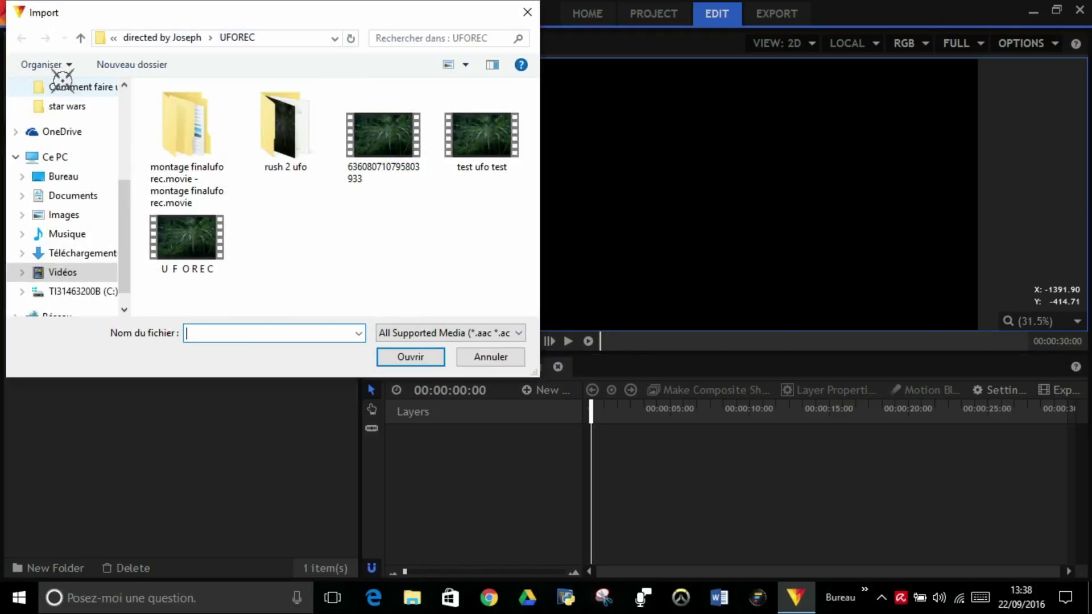
left_click(62, 272)
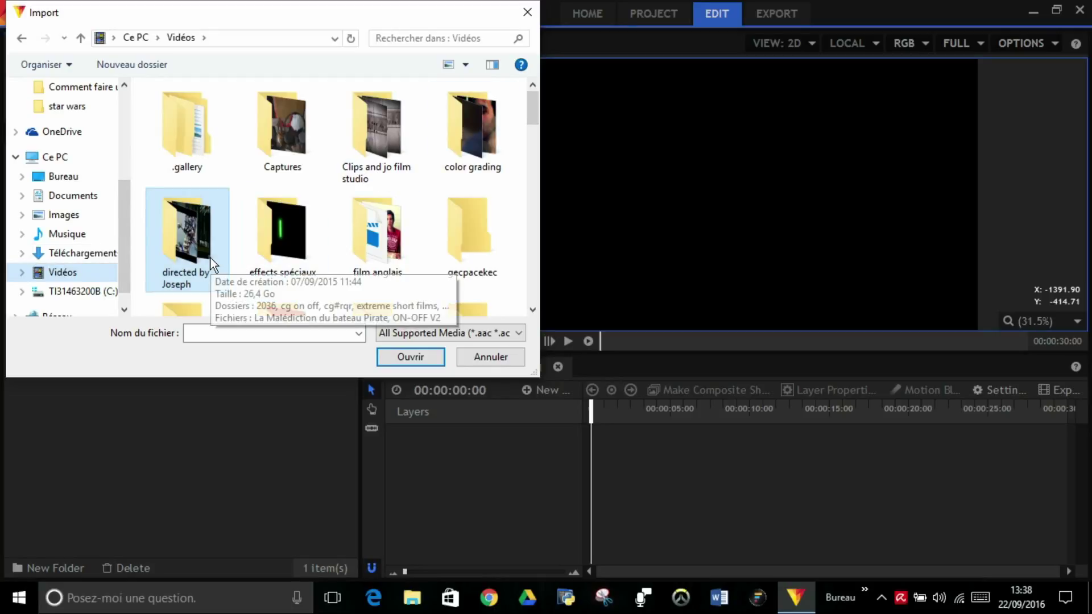
double_click(350, 173)
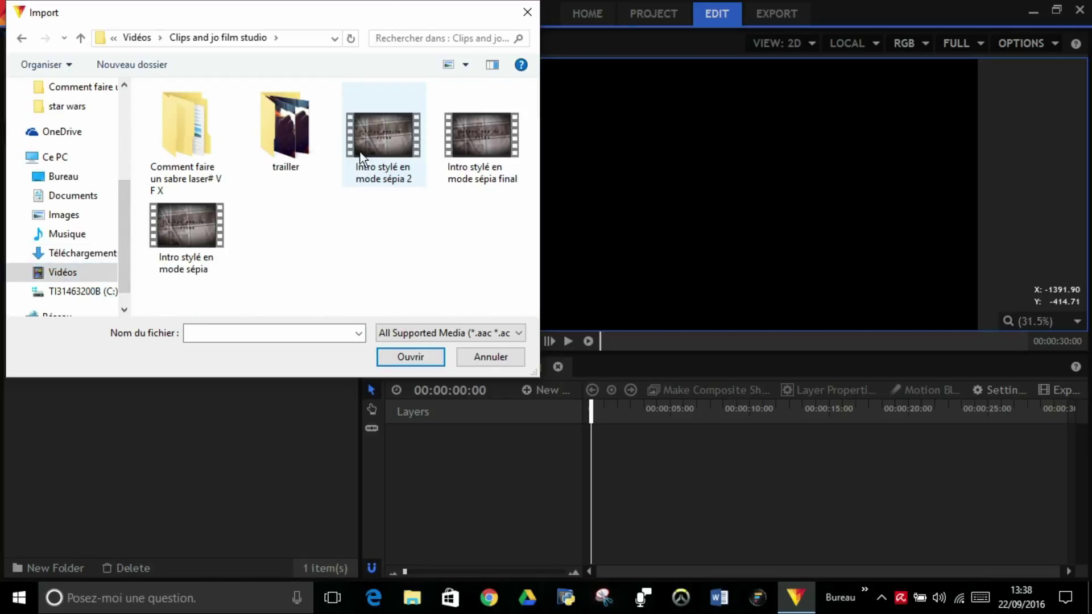
double_click(222, 160)
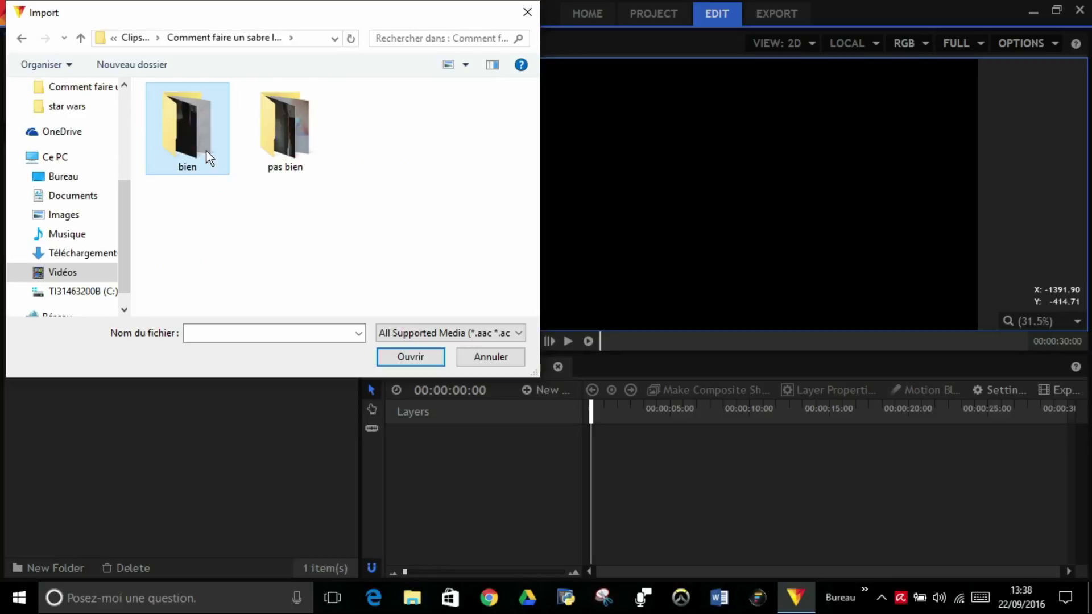
double_click(207, 156)
scroll(383, 285, "down", 1)
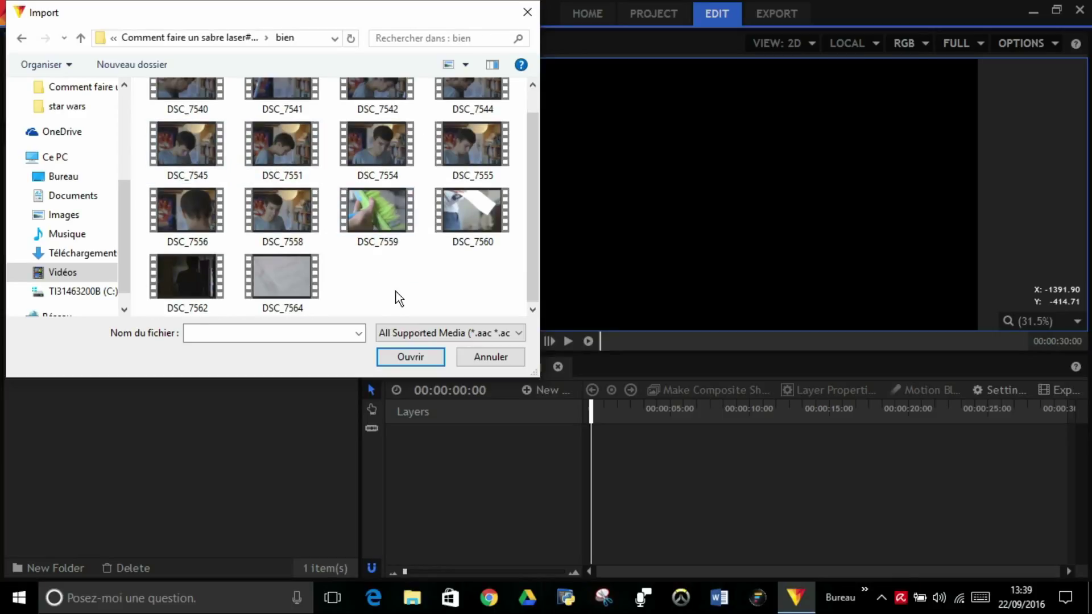
left_click(204, 302)
left_click(401, 356)
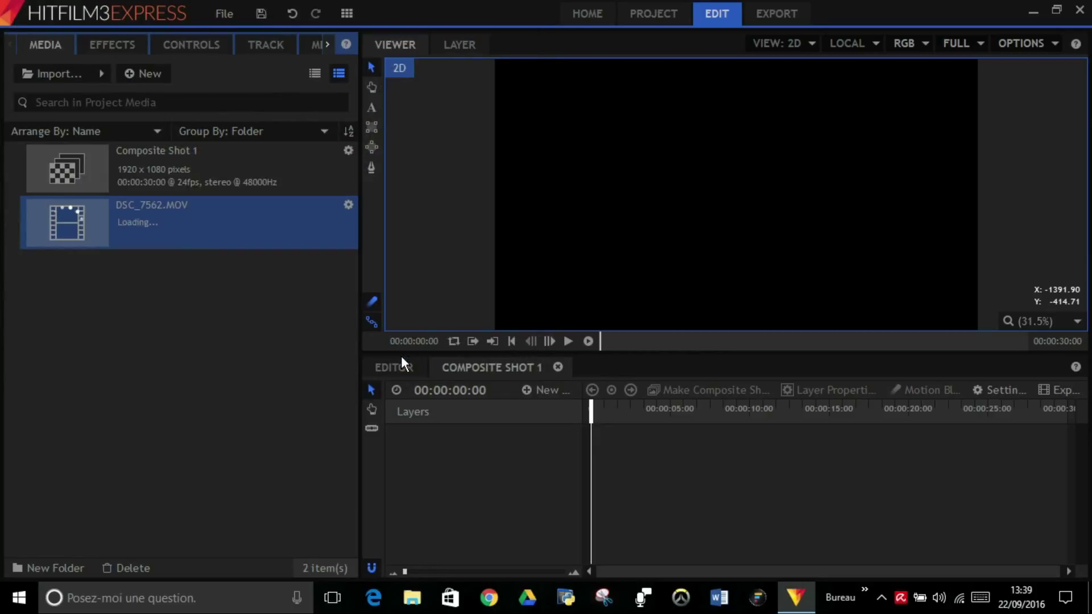
left_click_drag(234, 229, 592, 436)
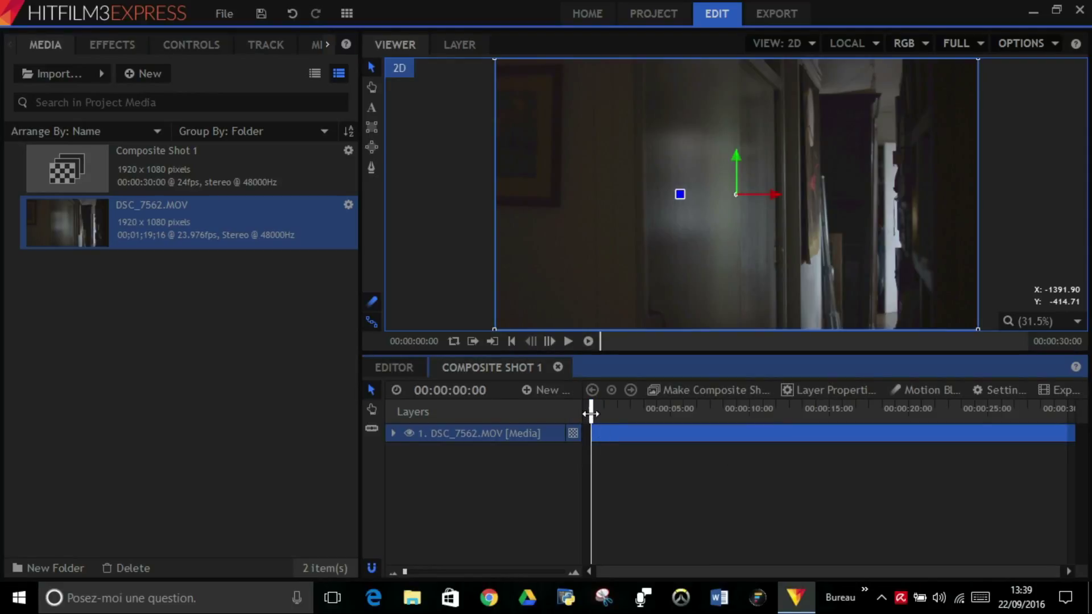
- Set the duration of Composite Shot 1 to 00:01:19:16 to match the full length of the DSC_7562.MOV clip
left_click_drag(608, 415, 1058, 407)
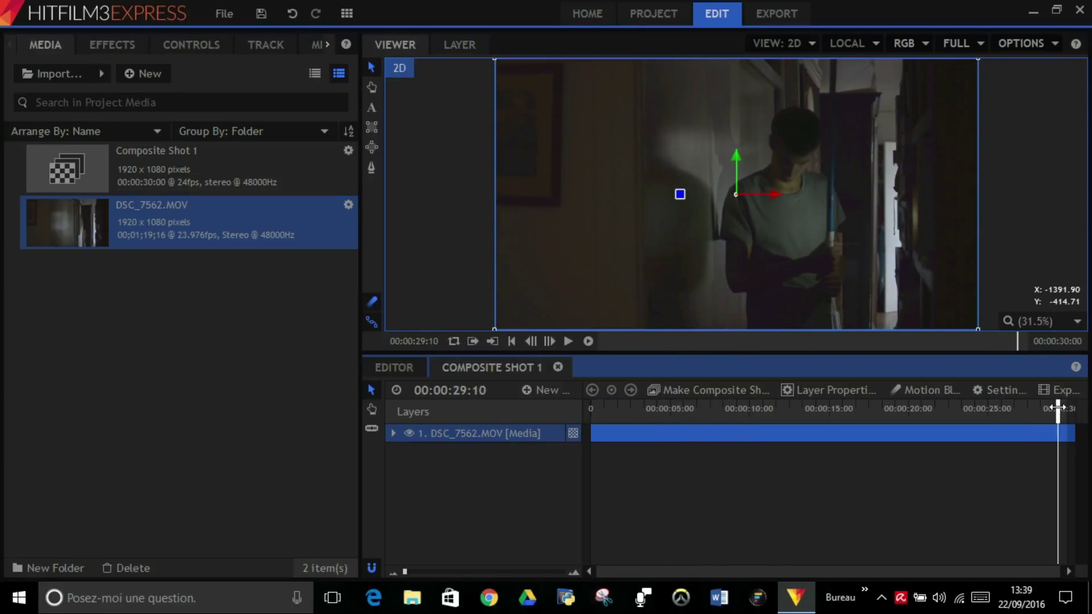
left_click(991, 390)
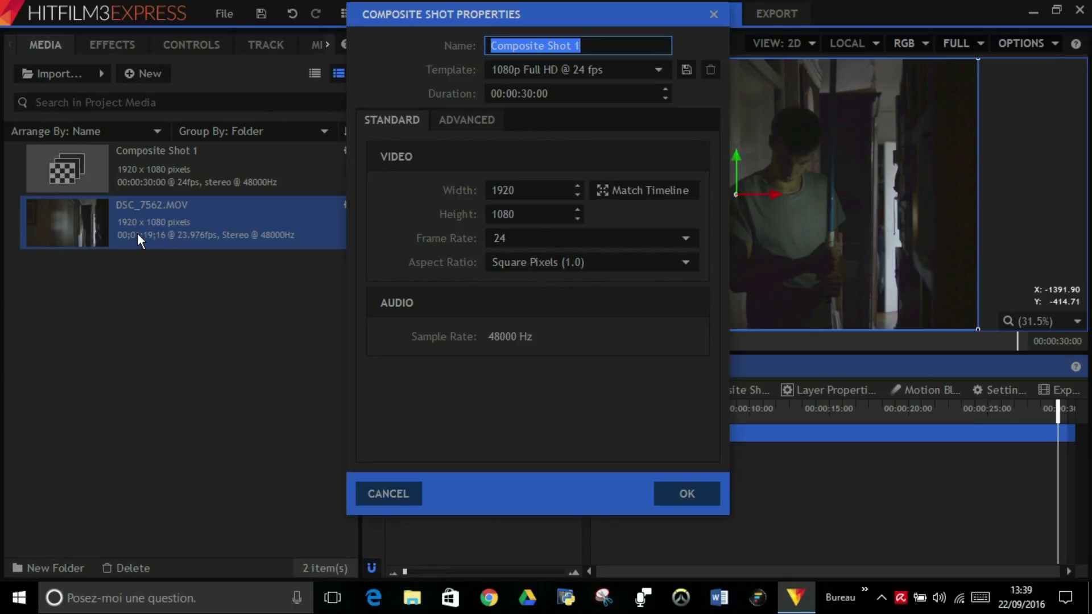
left_click(519, 93)
key("BackSpace")
key("BackSpace")
type("0")
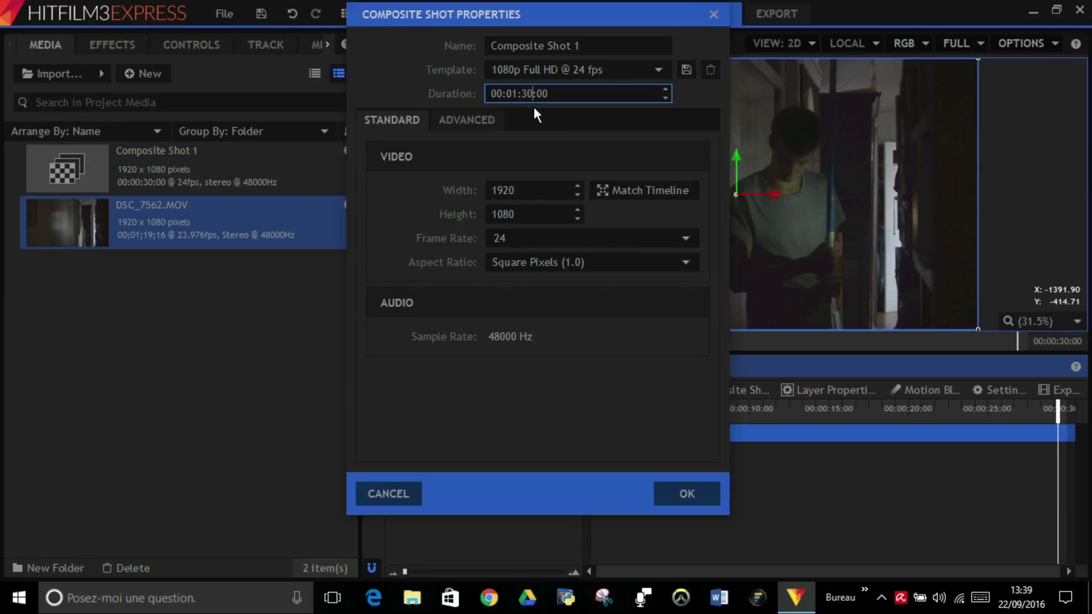
key("BackSpace")
key("BackSpace")
type("1")
key("BackSpace")
key("BackSpace")
type("1")
left_click(686, 495)
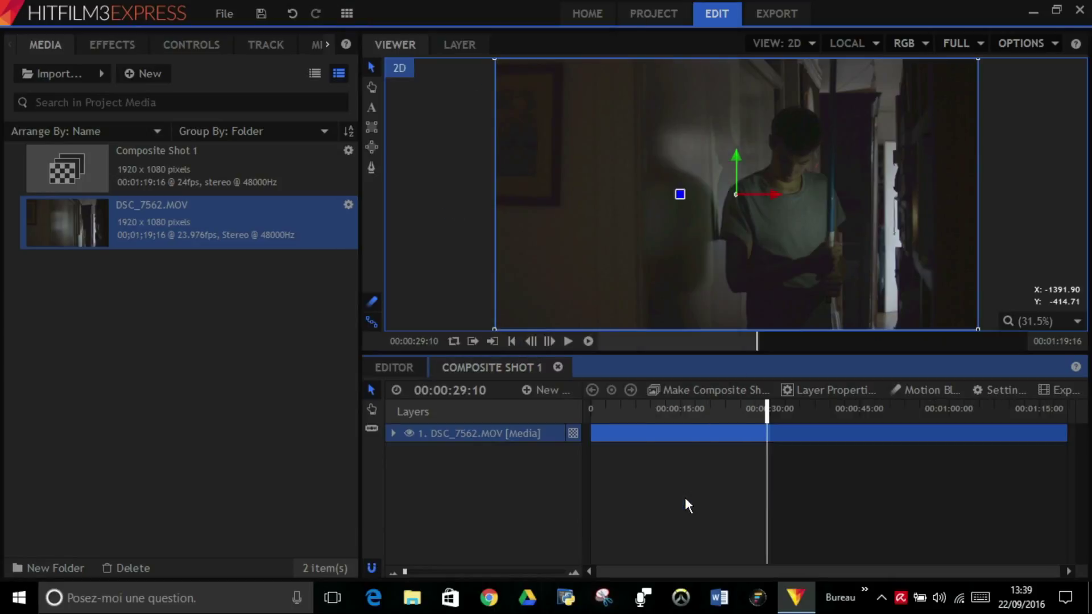
- Slice the DSC_7562.MOV layer at 00:00:53:11
left_click_drag(774, 412, 925, 412)
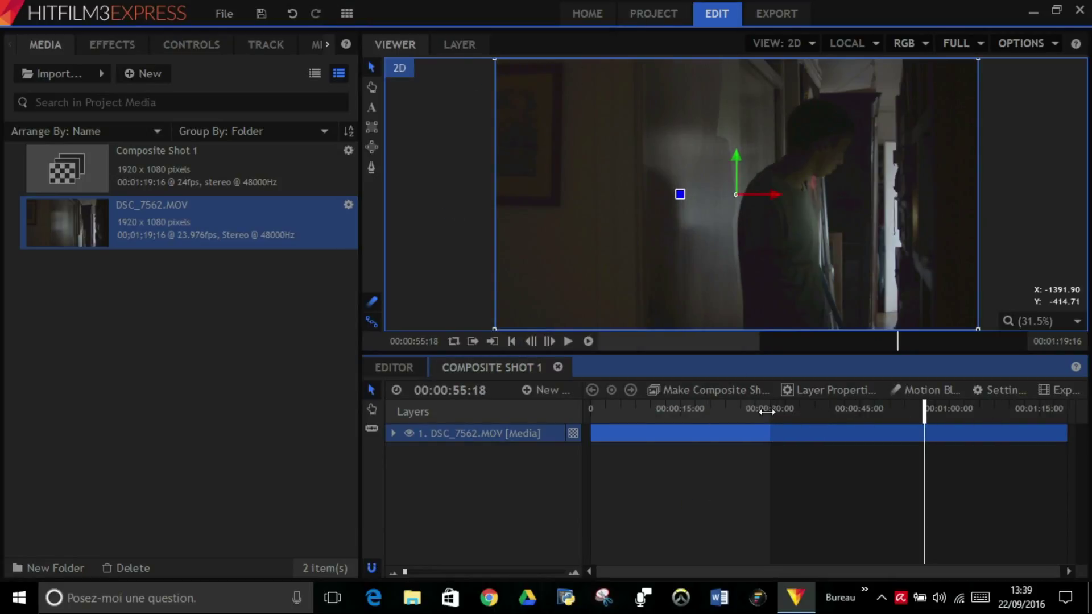
left_click(915, 408)
left_click_drag(914, 407, 913, 410)
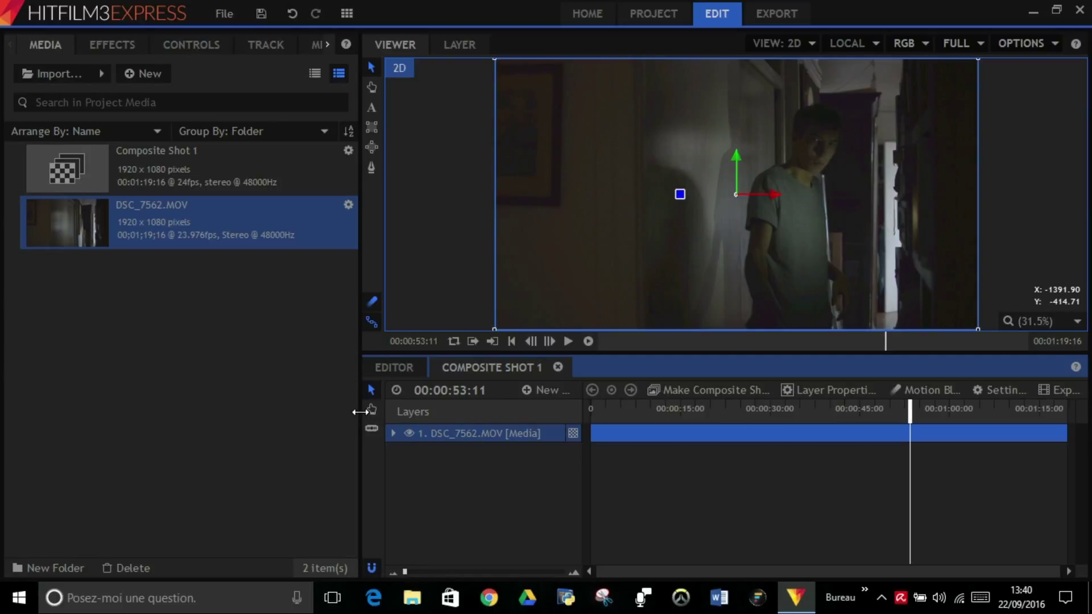
left_click(371, 431)
left_click(909, 433)
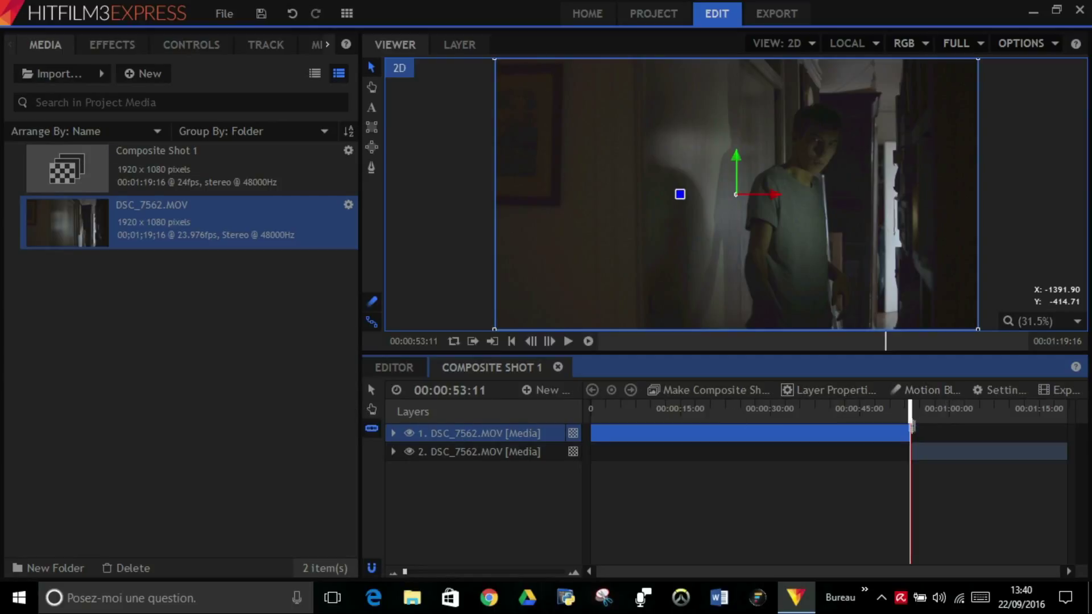
left_click(371, 390)
- Slice the first part of the DSC_7562.MOV clip at 00:00:45:20
left_click_drag(910, 412, 866, 419)
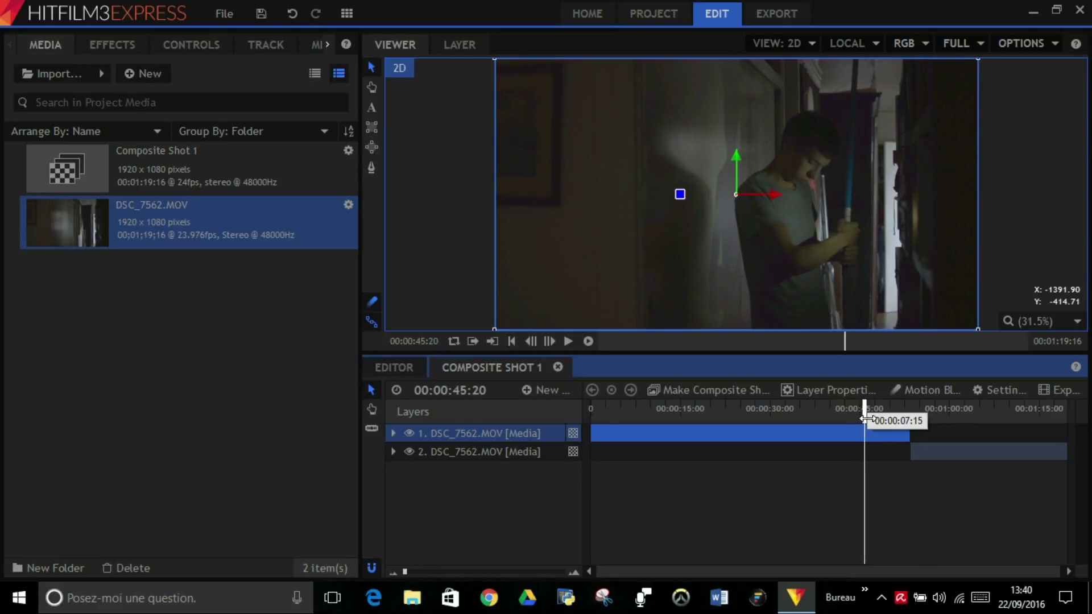
left_click_drag(865, 419, 867, 419)
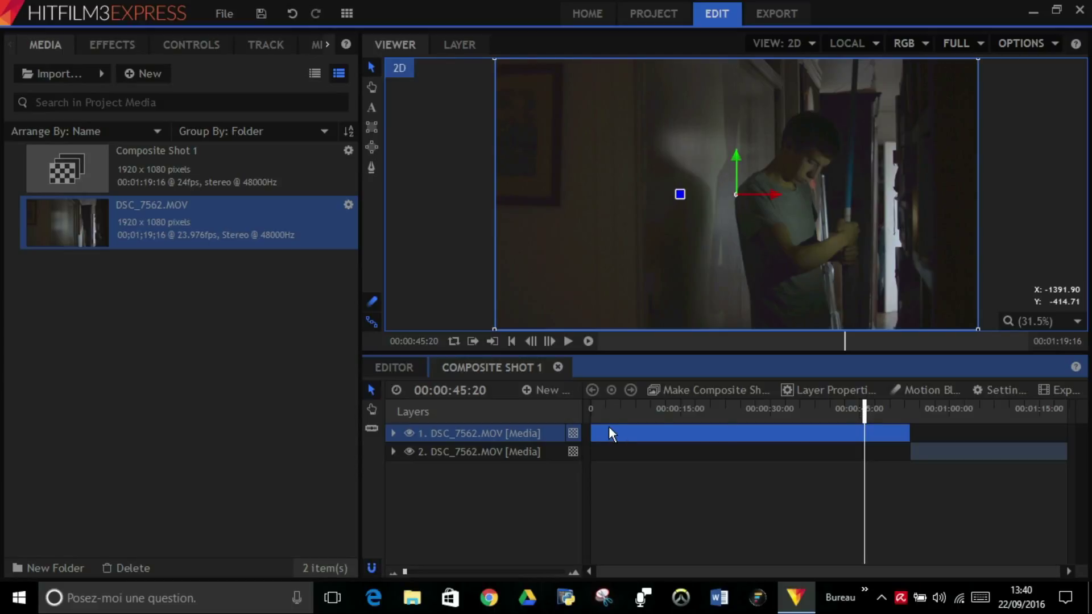
left_click(372, 428)
left_click(864, 427)
left_click(371, 390)
- Remove the clip's first and last segments and move the remaining middle segment to the start of the timeline
right_click(467, 429)
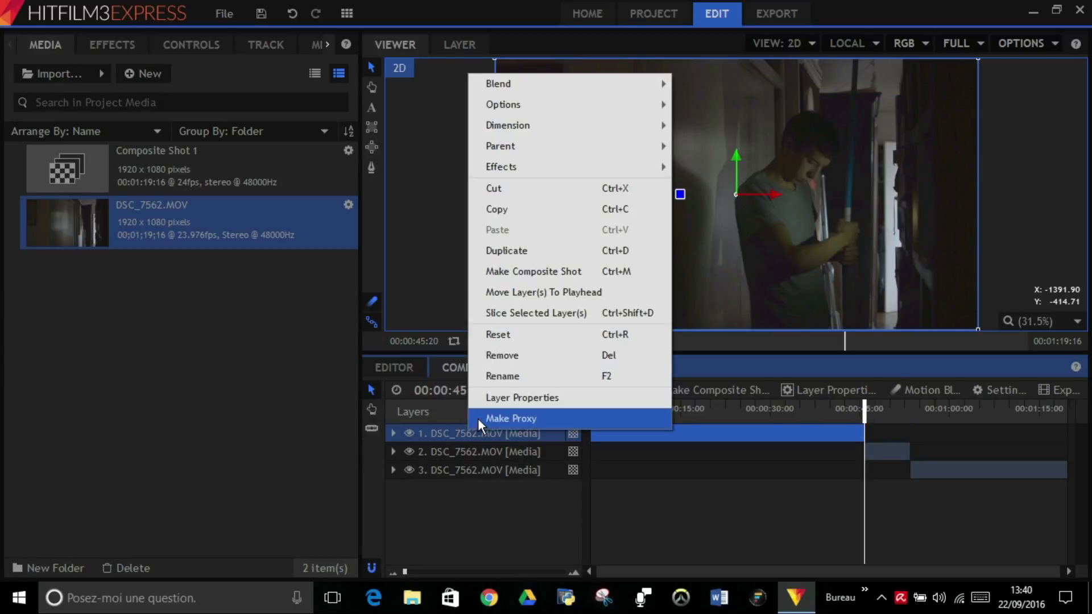
left_click(507, 356)
left_click(493, 452)
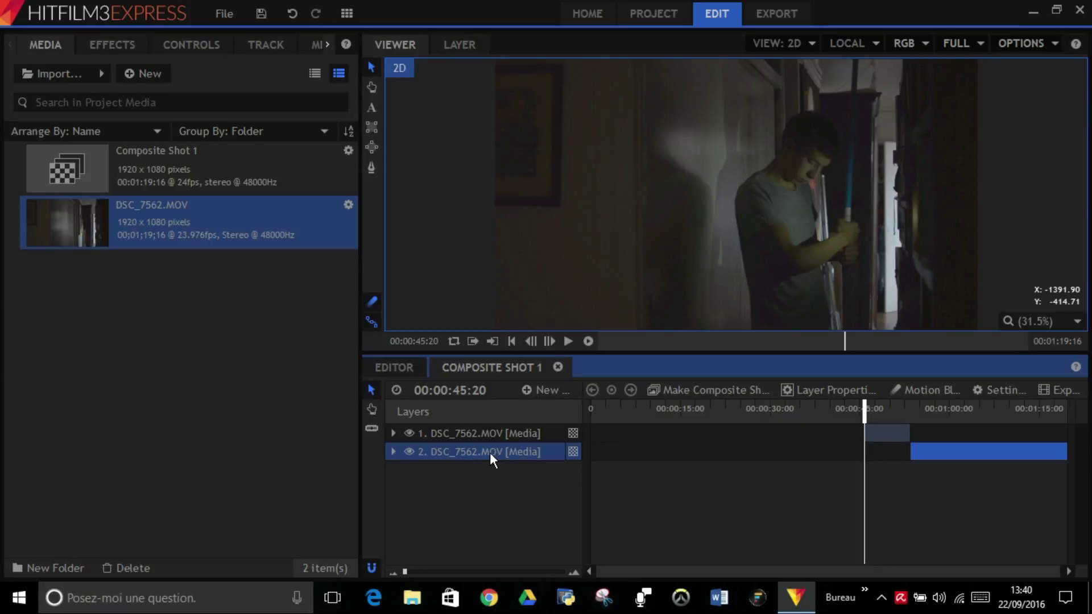
right_click(489, 452)
left_click(534, 377)
left_click_drag(866, 433, 617, 446)
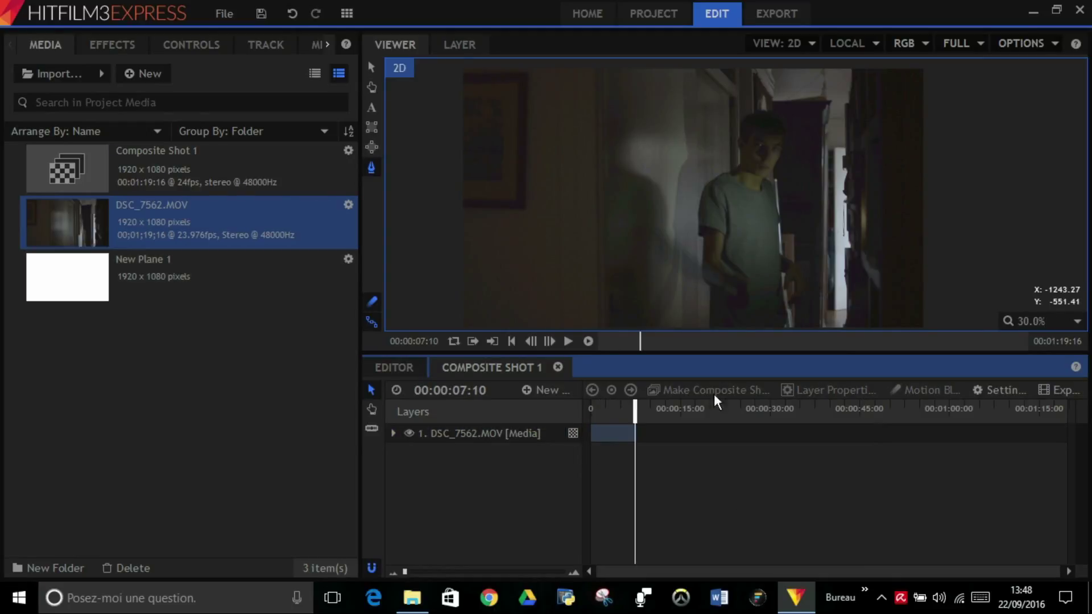
- Create a white 1920 x 1080 plane layer above the footage and hide it
left_click(539, 392)
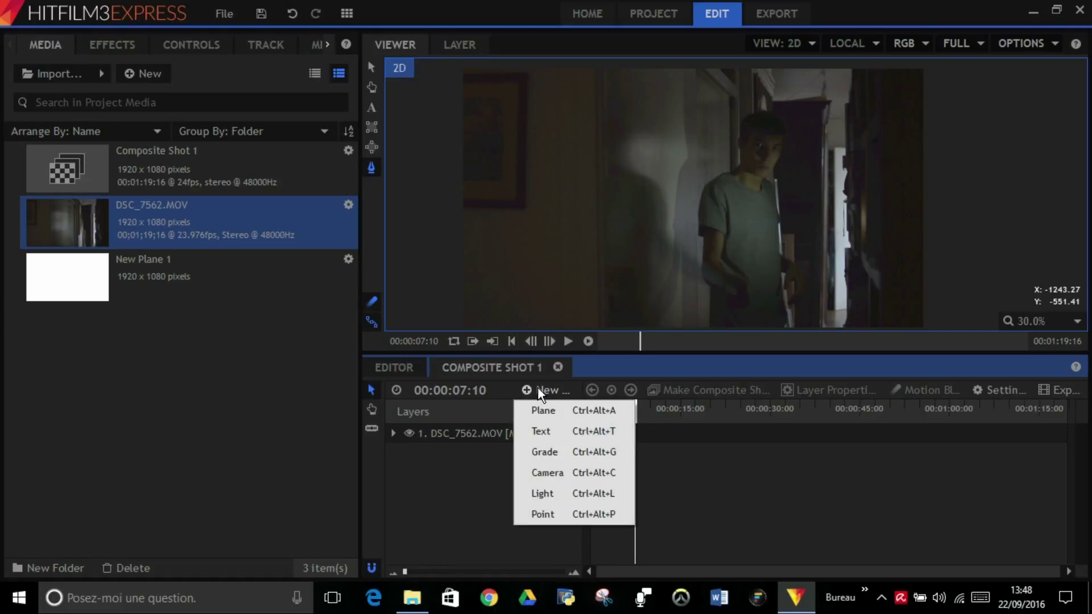
left_click(543, 411)
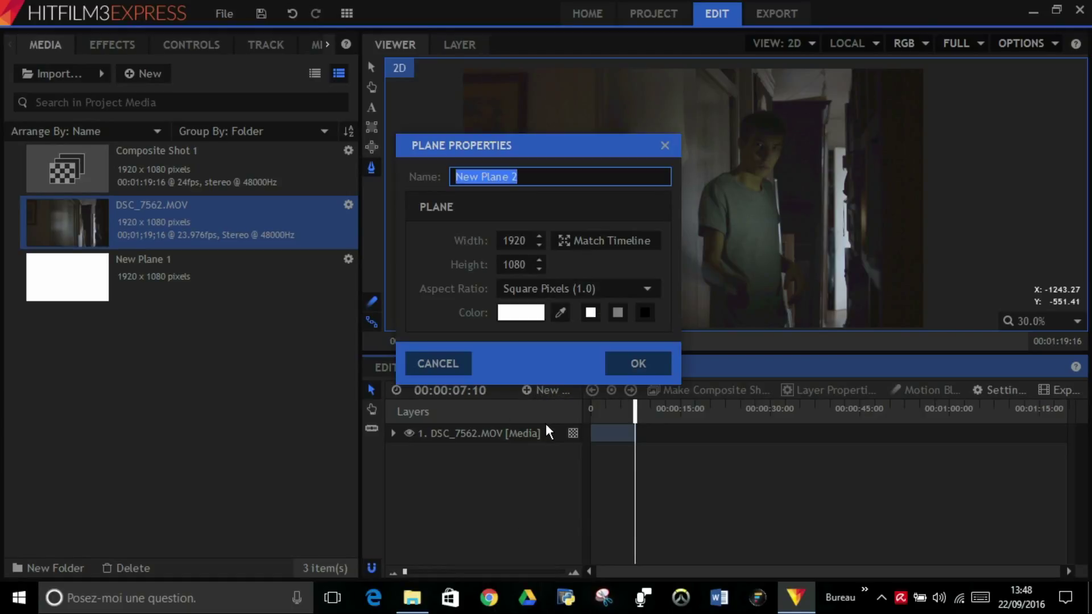
left_click(636, 369)
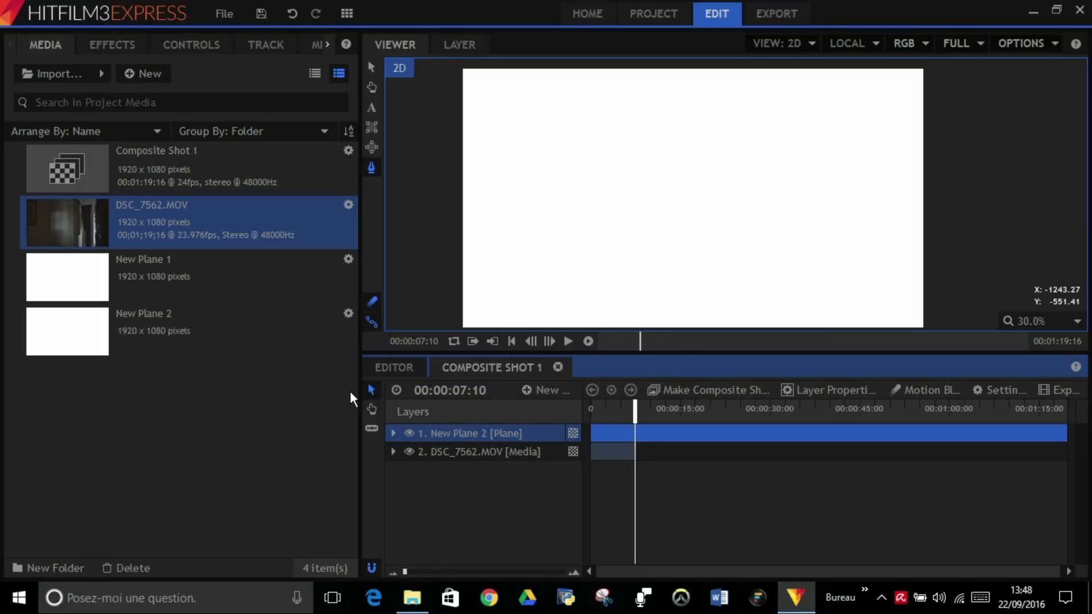
left_click(409, 434)
- Find the Levels Histogram effect by searching for "leve" and apply it to the DSC_7562.MOV layer
left_click(455, 454)
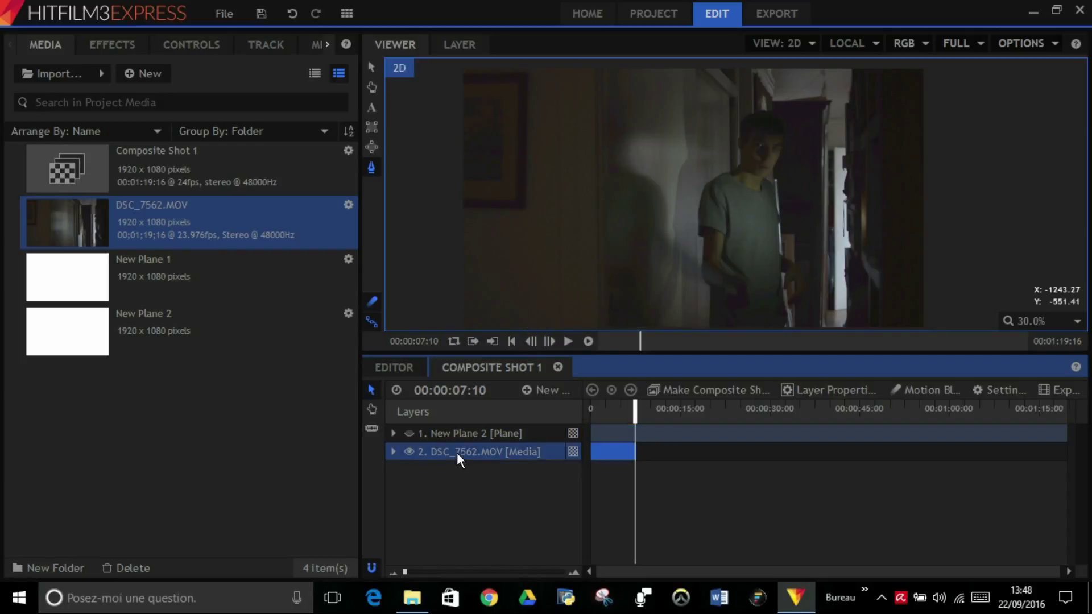
left_click(112, 45)
left_click(116, 73)
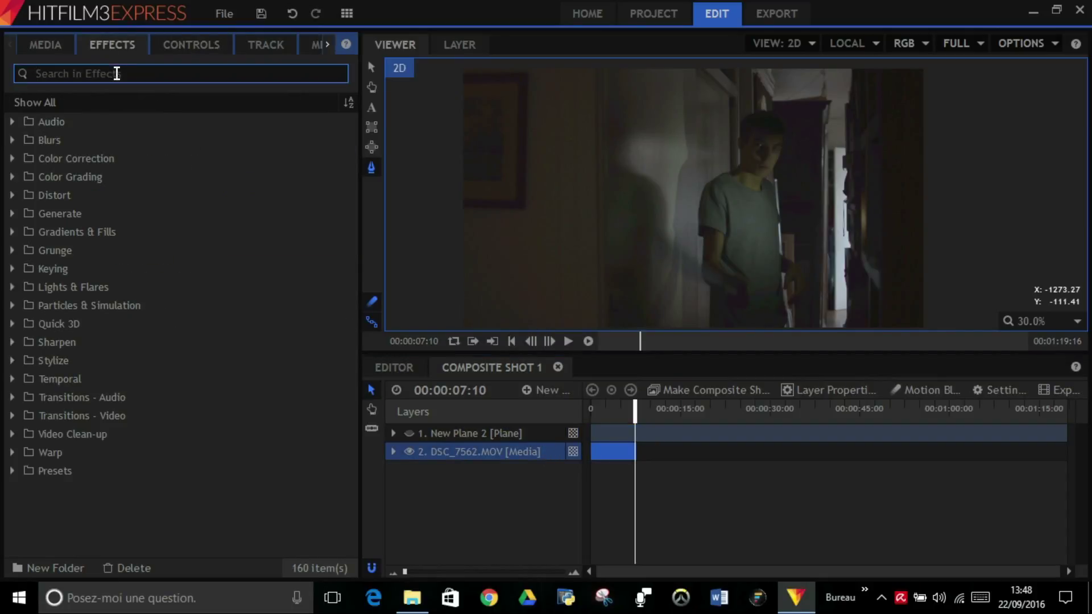
type("leve")
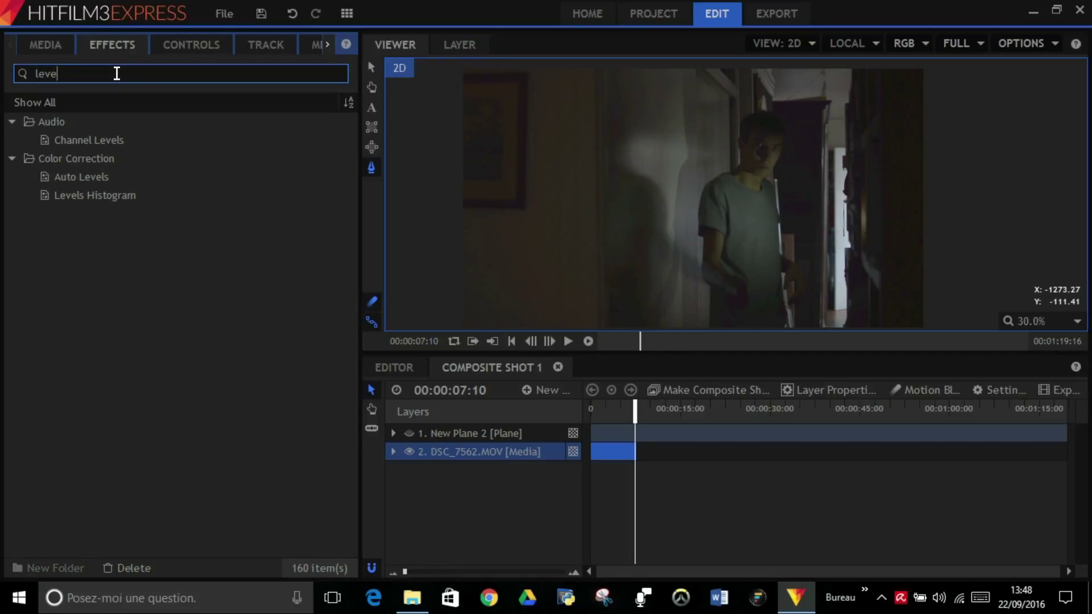
left_click_drag(142, 195, 451, 453)
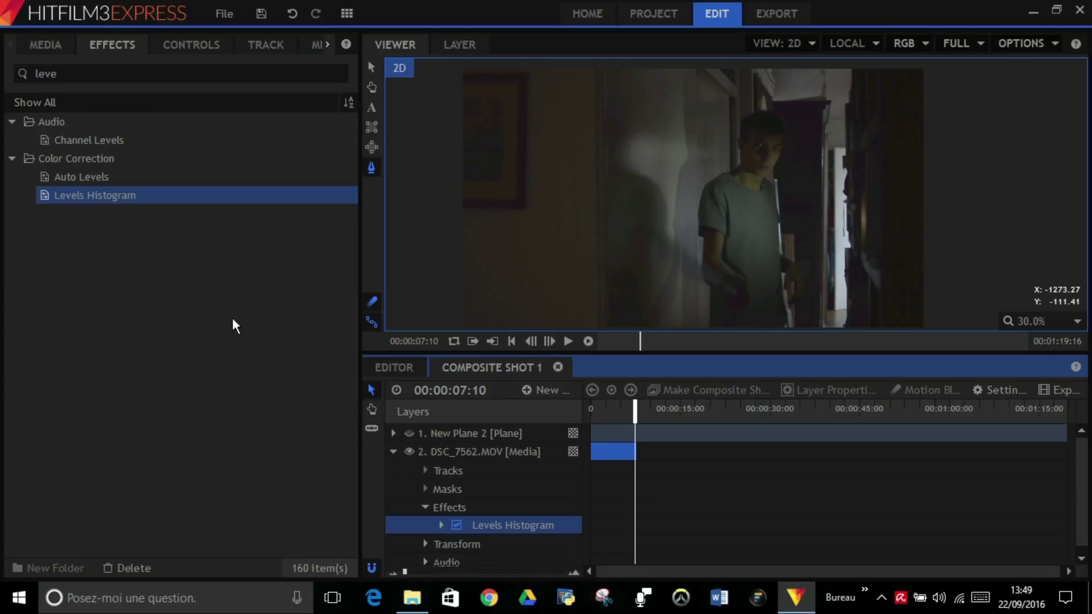
- Adjust the footage's Levels Histogram to an Input White of 0.62 and a Gamma of 0.79
left_click(169, 49)
left_click(28, 157)
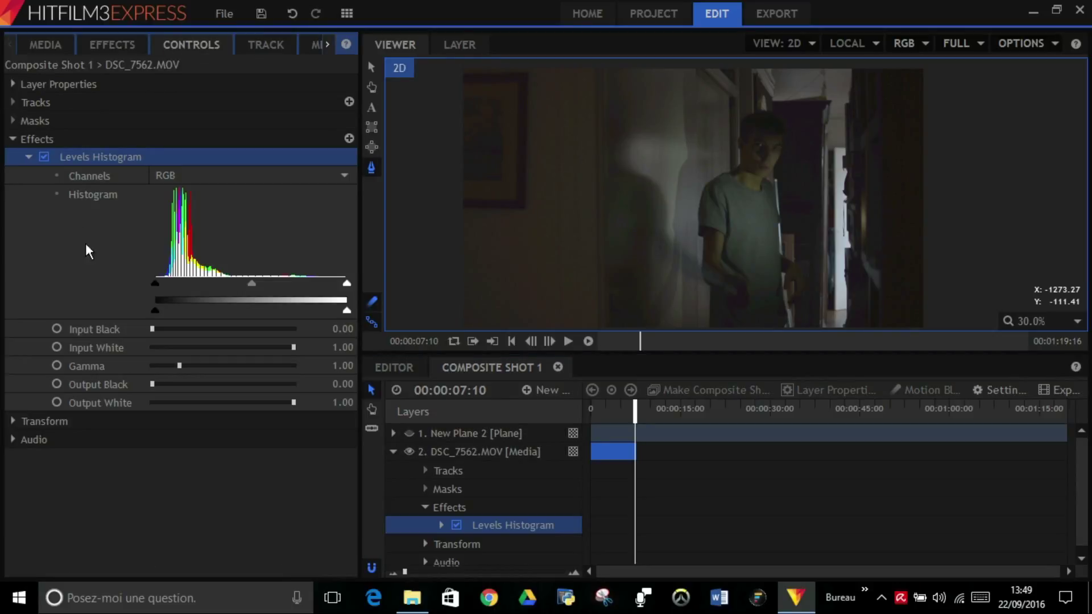
left_click_drag(346, 285, 222, 292)
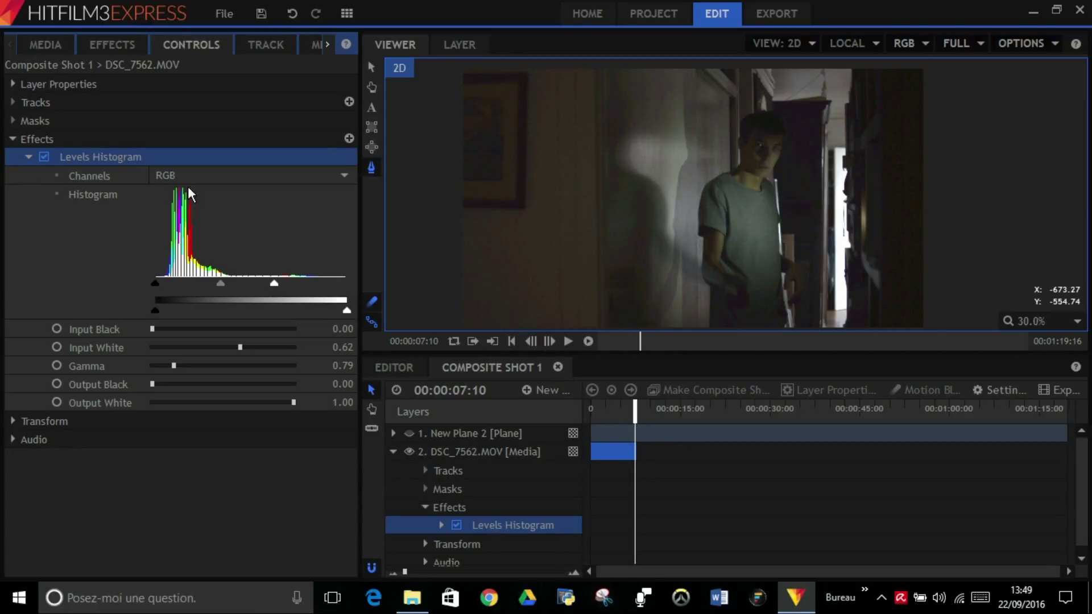
left_click(26, 158)
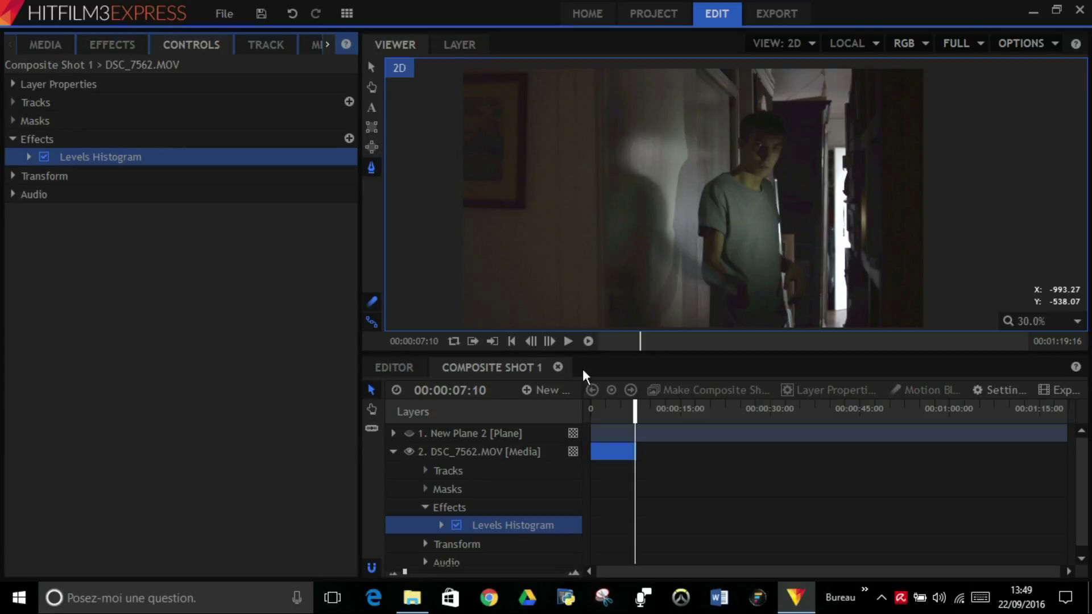
- Show the New Plane 2 layer again and lower its opacity to 23%
left_click(482, 434)
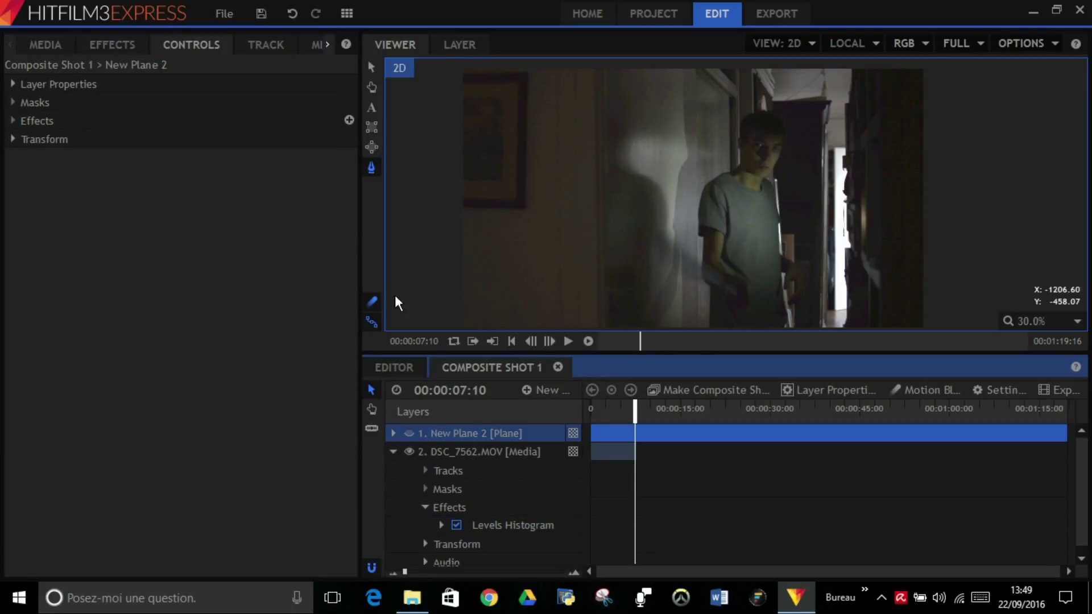
left_click(28, 142)
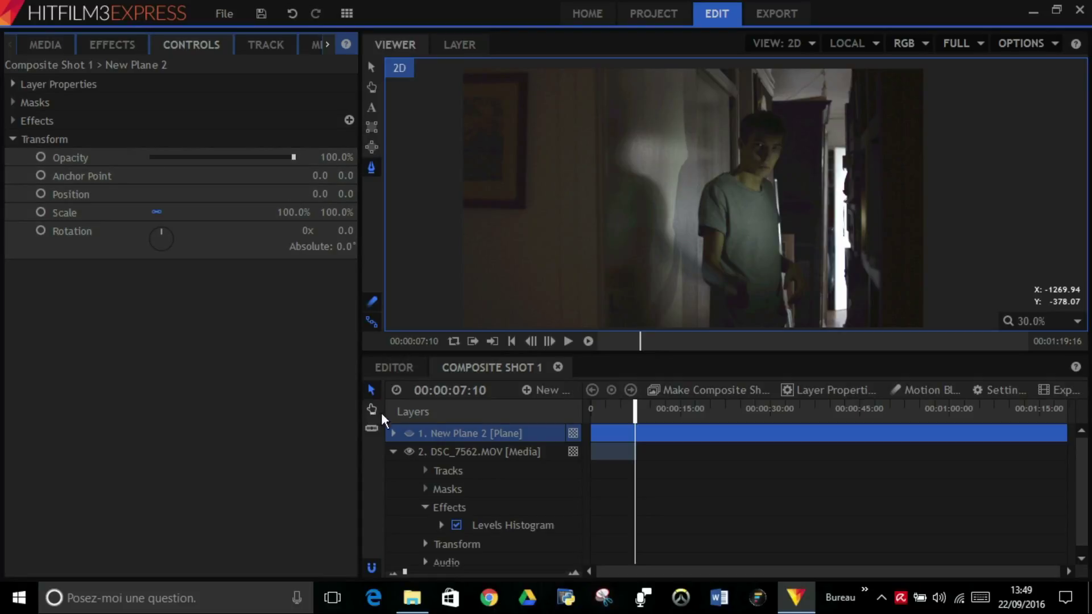
left_click(409, 434)
left_click_drag(261, 159, 217, 158)
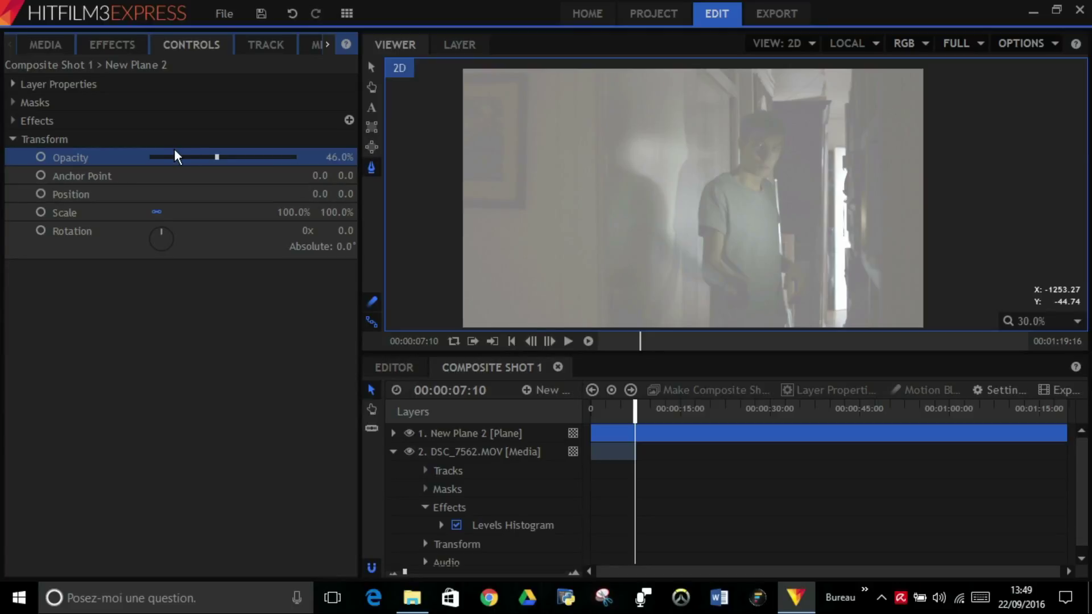
left_click(186, 159)
- Draw a closed mask on New Plane 2 around the lowered lightsaber blade at 00:00:07:10, from its tip to the hand
scroll(734, 302, "up", 2)
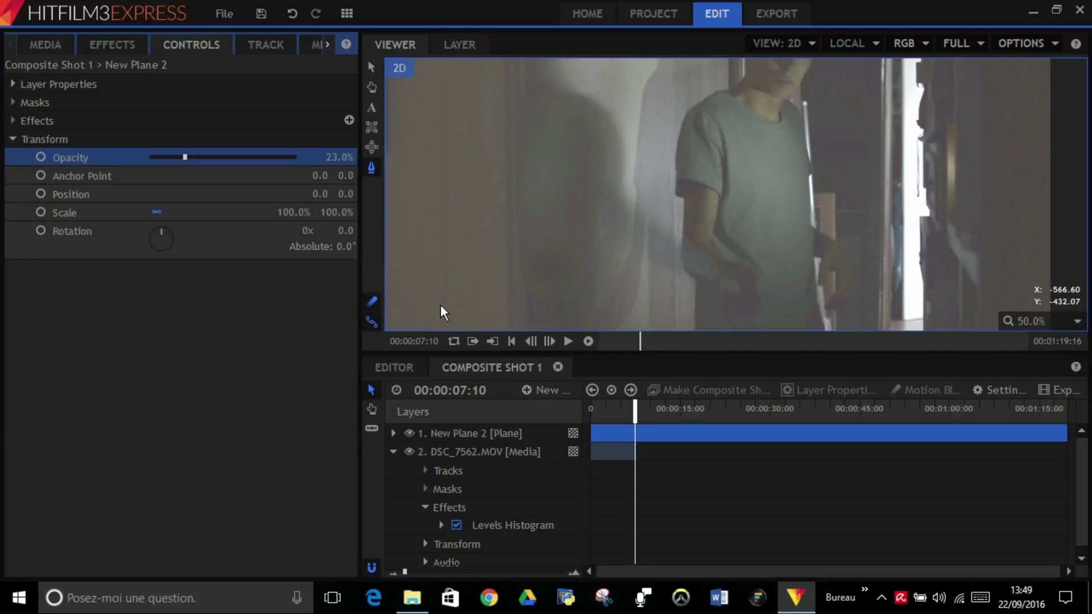
left_click(503, 434)
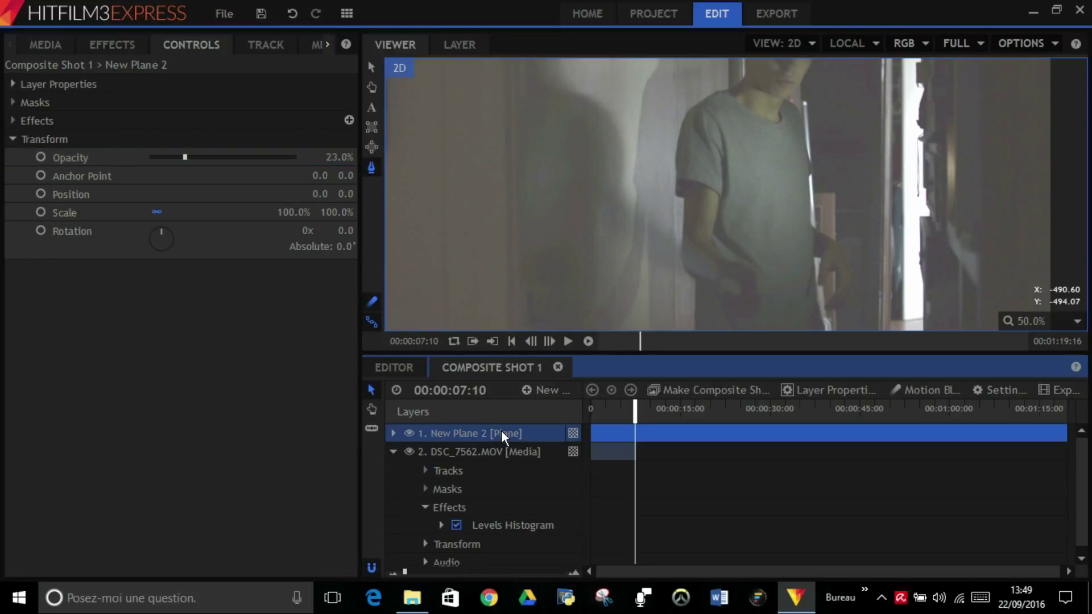
left_click(371, 168)
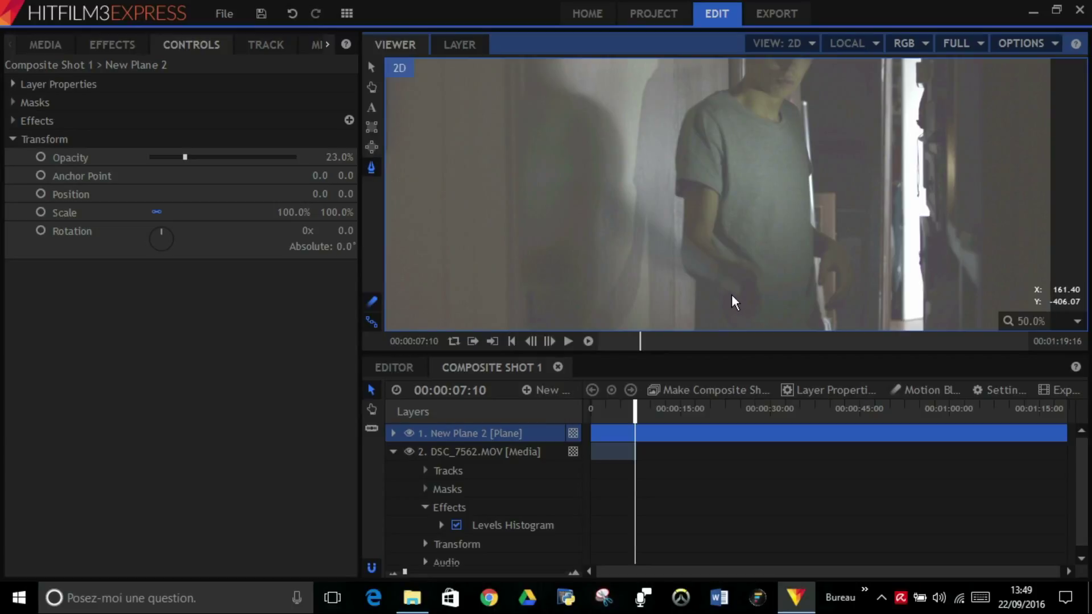
left_click(600, 237)
left_click(595, 196)
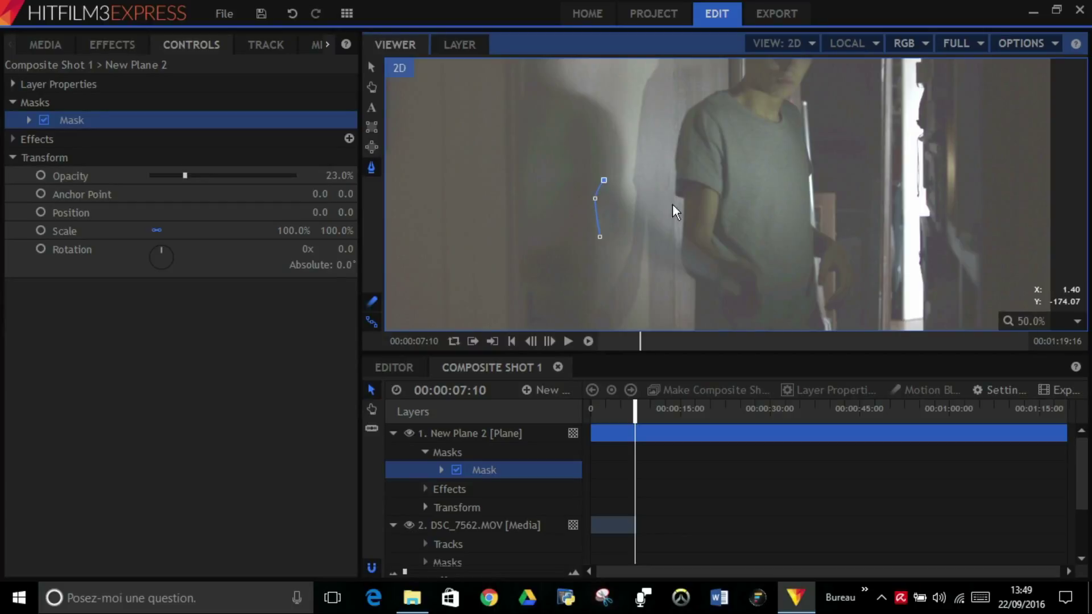
left_click(738, 277)
scroll(738, 300, "up", 4)
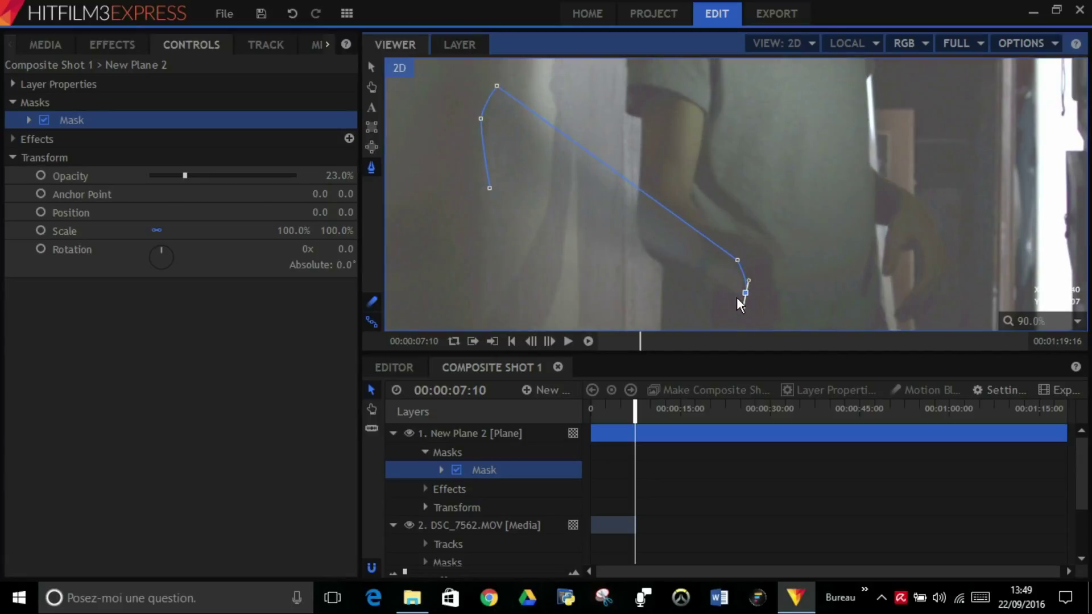
scroll(666, 281, "down", 2)
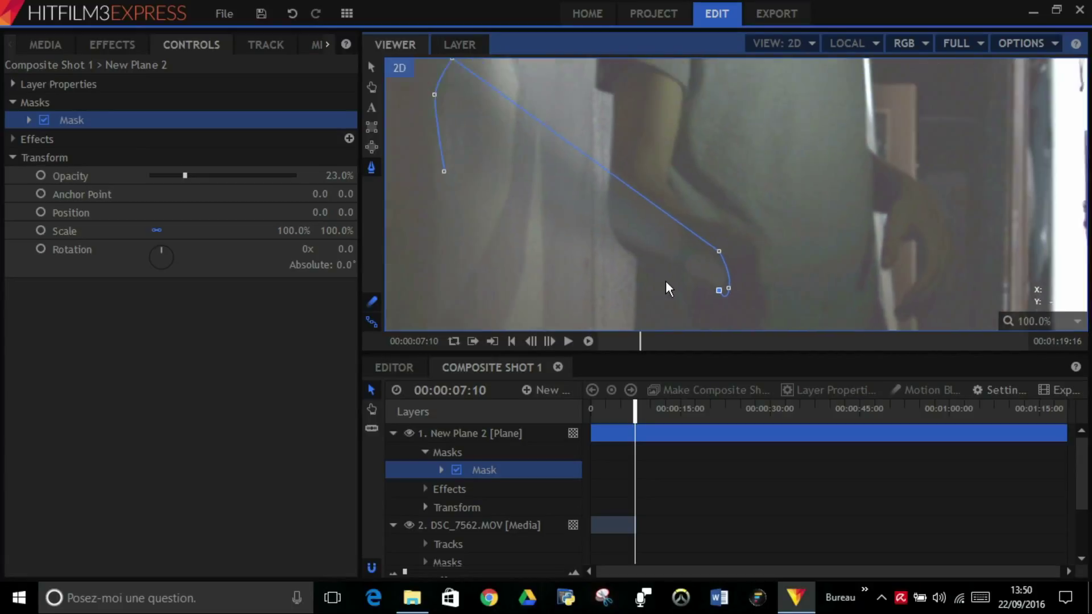
left_click(492, 195)
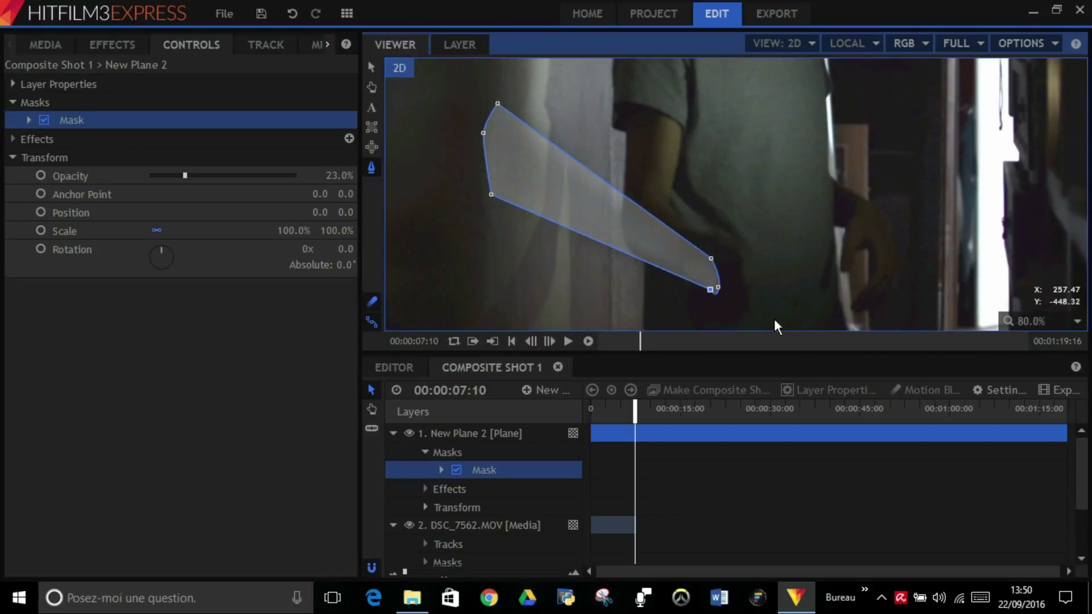
- Refine the mask points and curve handles at the hand end so the outline fits the base of the blade
scroll(751, 305, "up", 2)
mouse_move(705, 284)
left_mouse_down()
mouse_move(694, 263)
mouse_move(685, 278)
mouse_move(708, 277)
left_mouse_up()
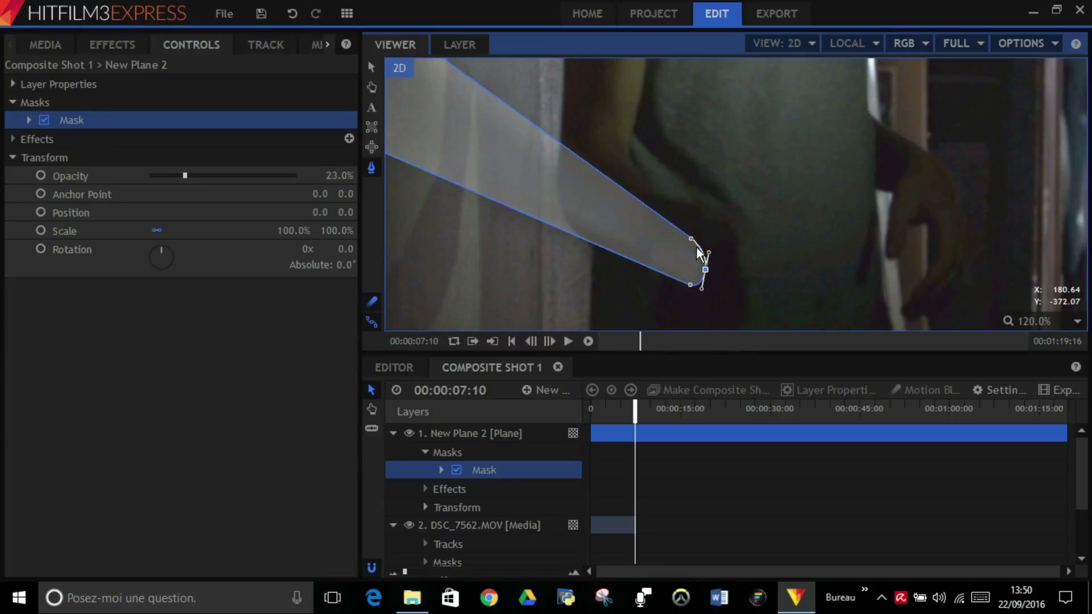
left_click_drag(691, 239, 697, 291)
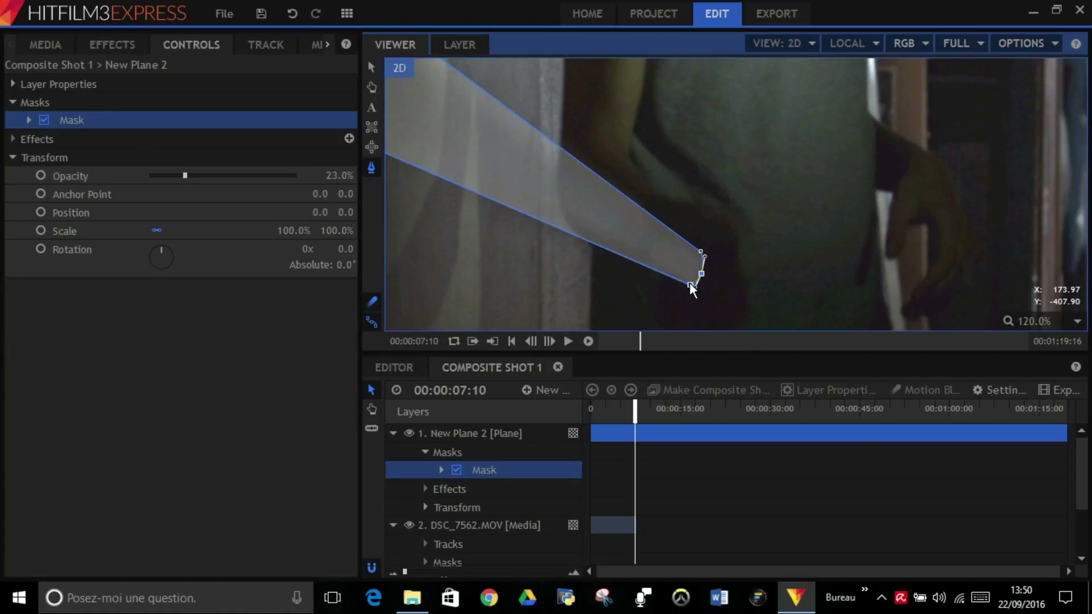
left_click_drag(692, 289, 695, 281)
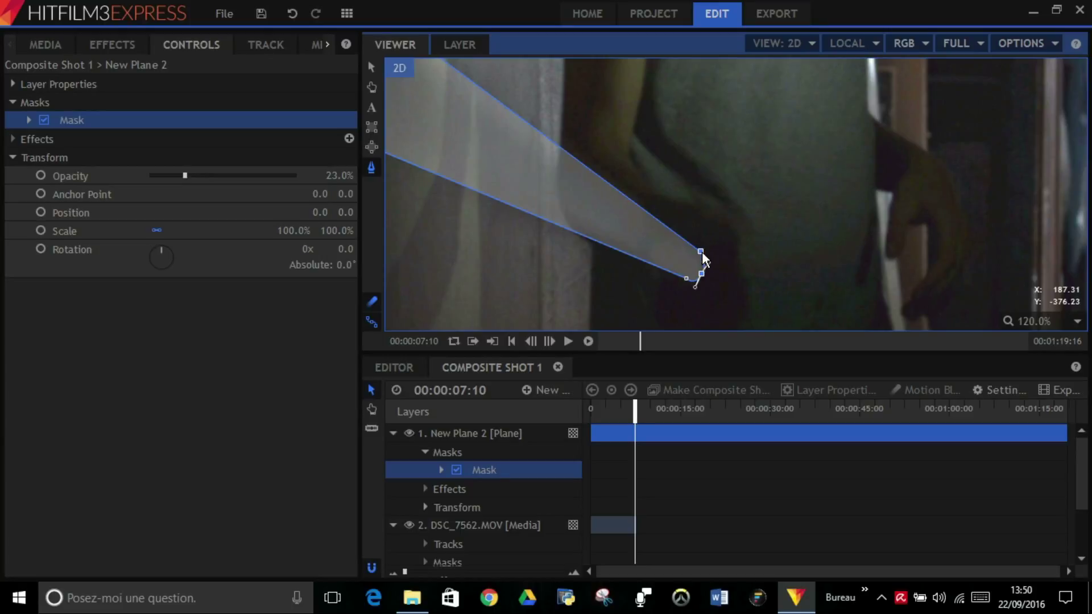
scroll(518, 248, "down", 2)
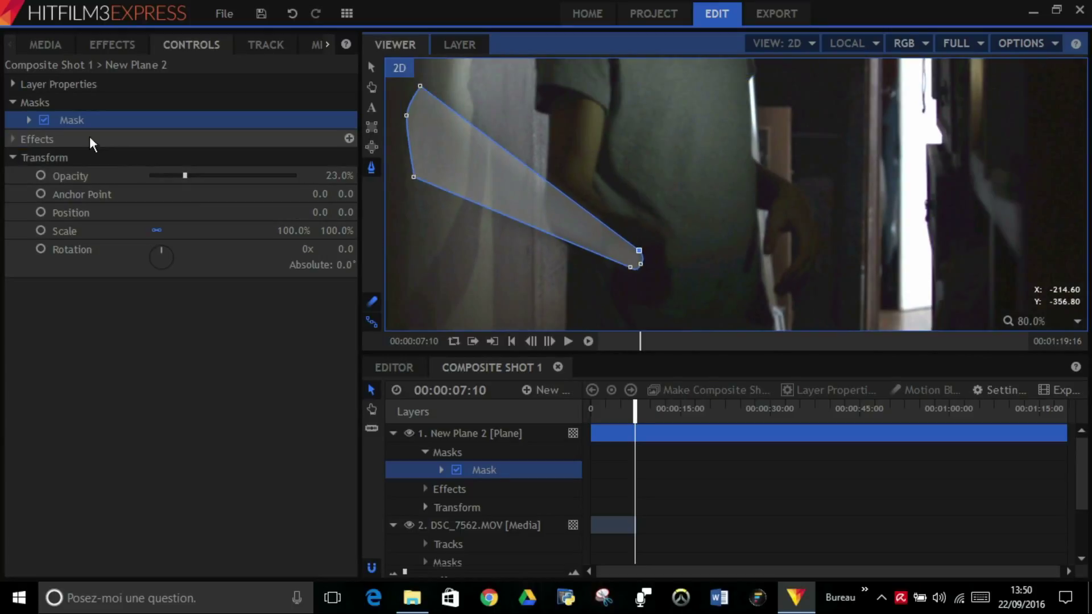
- Enable keyframing for the mask's Path, Opacity, Anchor Point, Position, Scale, Rotation (Z) and Extra Transform at 00:00:07:10
left_click(27, 120)
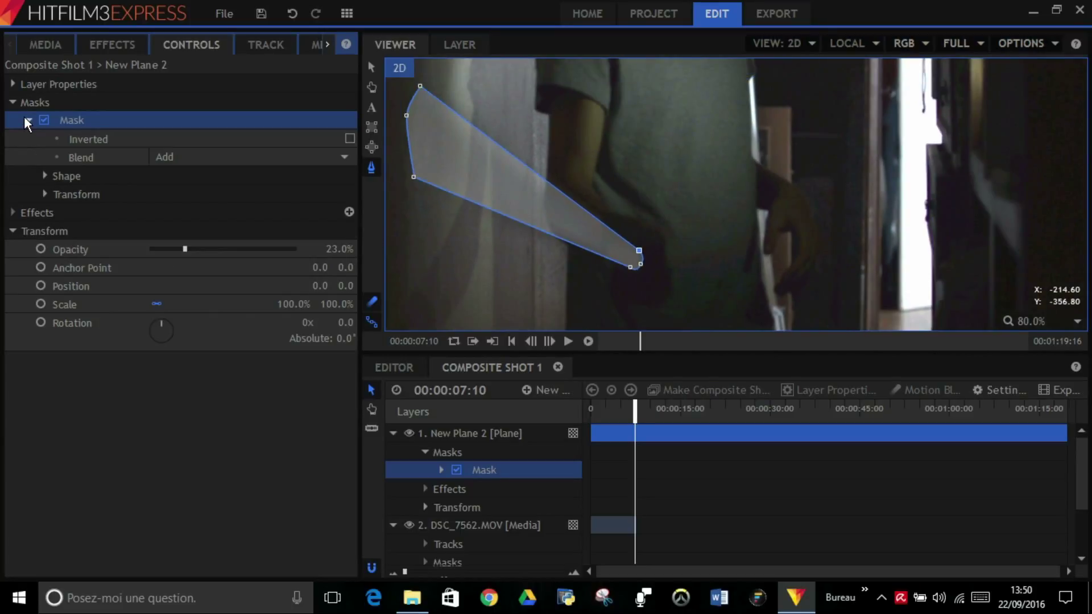
left_click(44, 194)
left_click(73, 213)
left_click(73, 231)
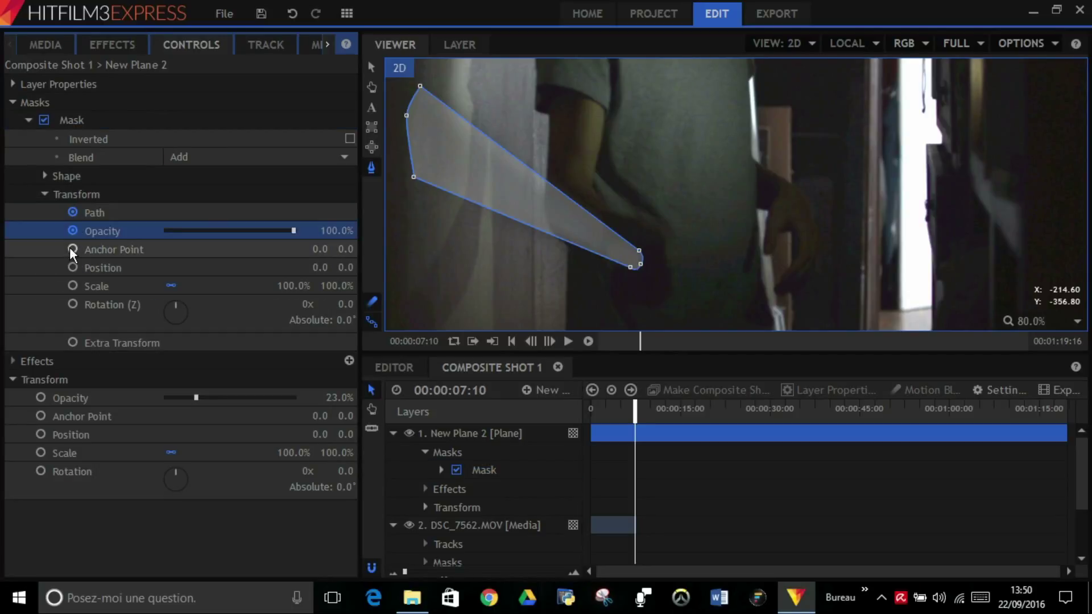
left_click(73, 249)
left_click(73, 268)
left_click(73, 285)
left_click(73, 304)
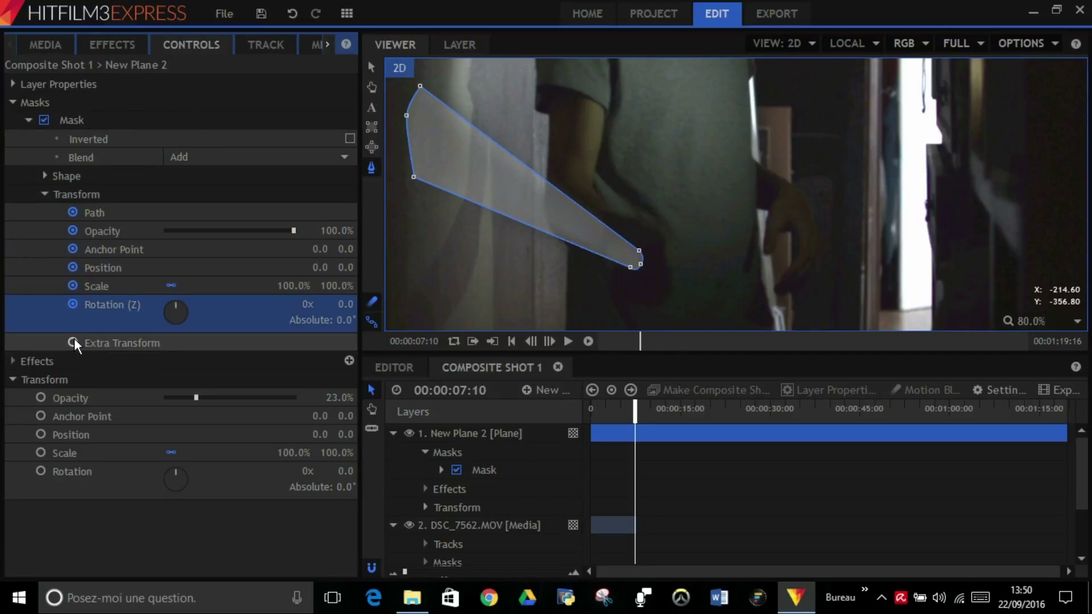
left_click(73, 343)
- Adjust the curve handle of the middle point at the blade-tip end of the mask
scroll(578, 174, "down", 2)
scroll(484, 158, "up", 3)
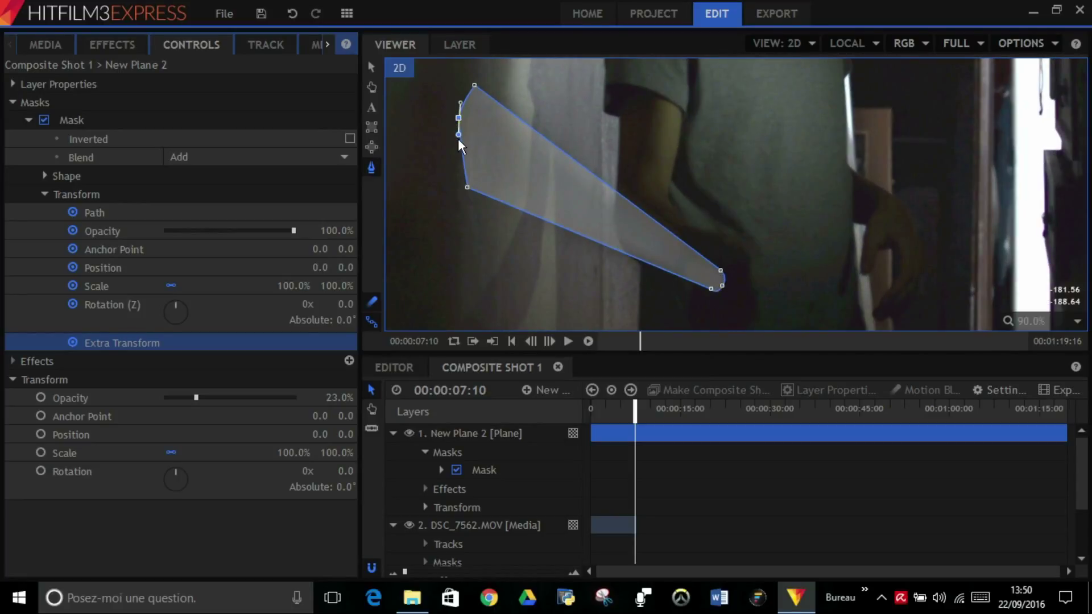
scroll(769, 235, "down", 5)
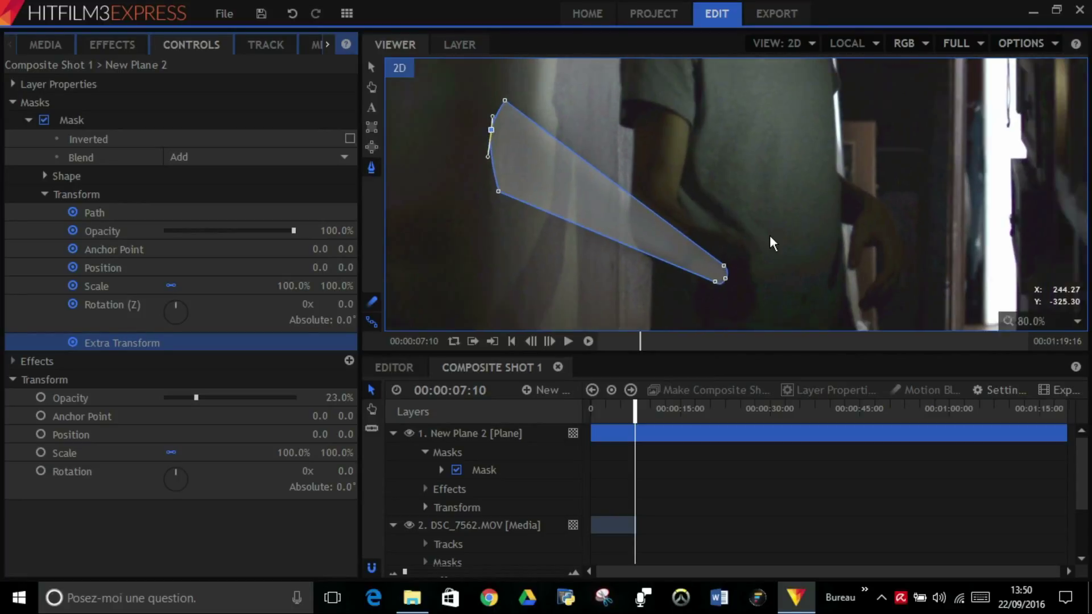
scroll(788, 308, "up", 1)
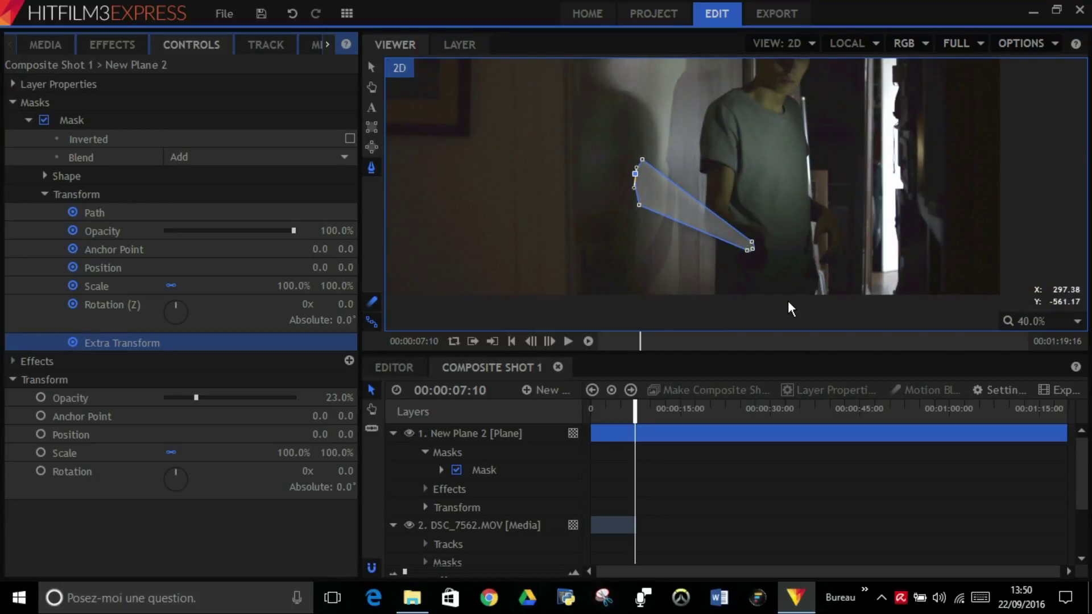
- At 00:00:06:13, move the three tip points of the mask just beyond the frame's upper edge, above the raised blade
left_click(630, 417)
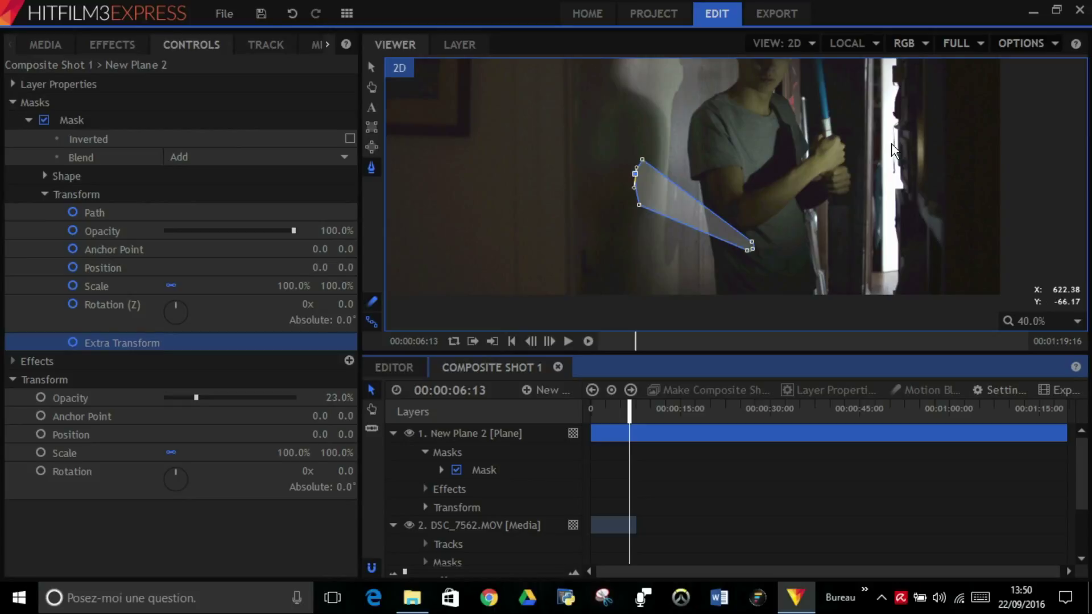
scroll(892, 150, "down", 3)
scroll(892, 151, "up", 2)
key("h")
left_click_drag(862, 136, 848, 246)
key("p")
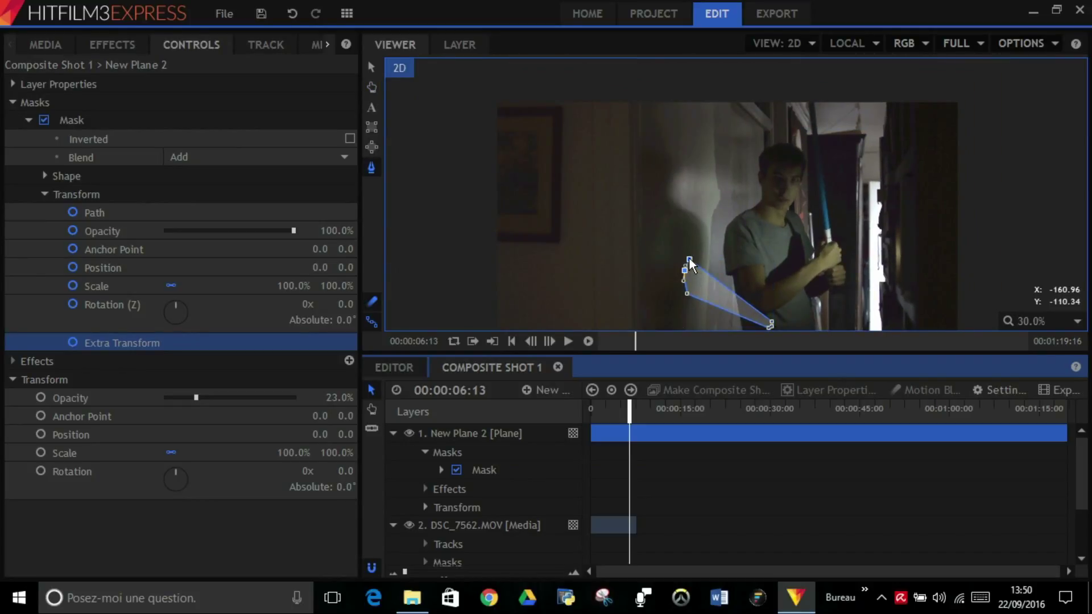
left_click_drag(699, 229, 819, 91)
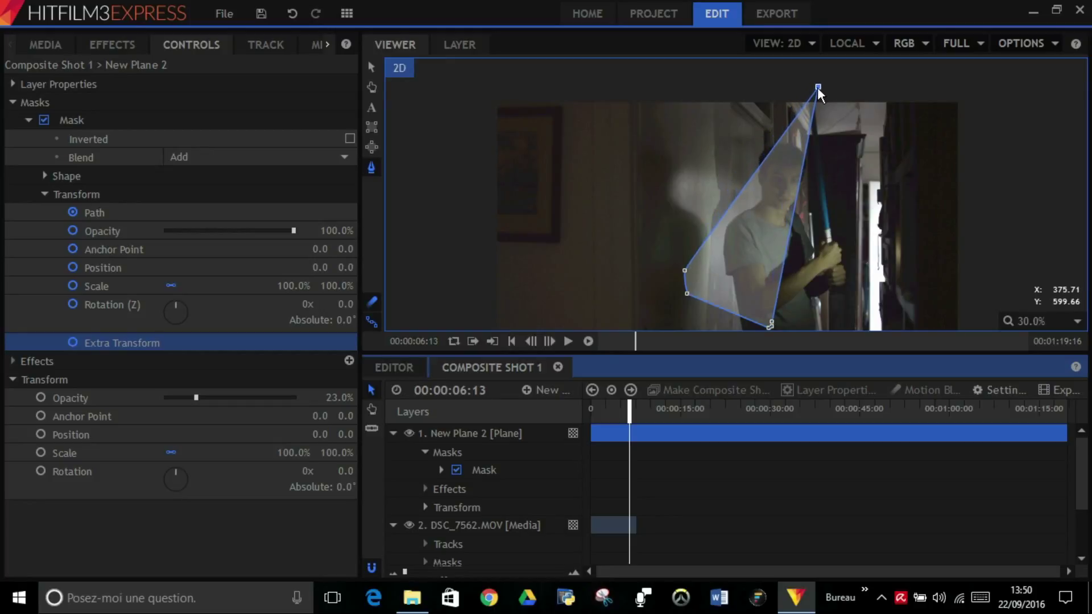
left_click_drag(685, 276, 800, 83)
left_click_drag(687, 296, 805, 99)
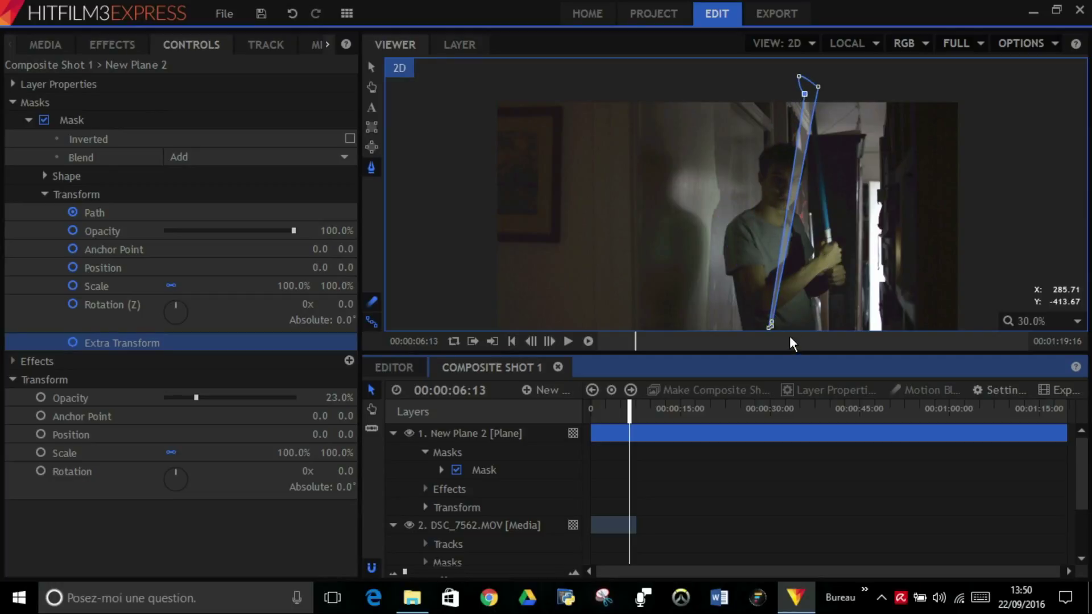
- Move the mask's base points onto the lower end of the raised blade and refine both ends to fit at 00:00:06:13
left_click(834, 226)
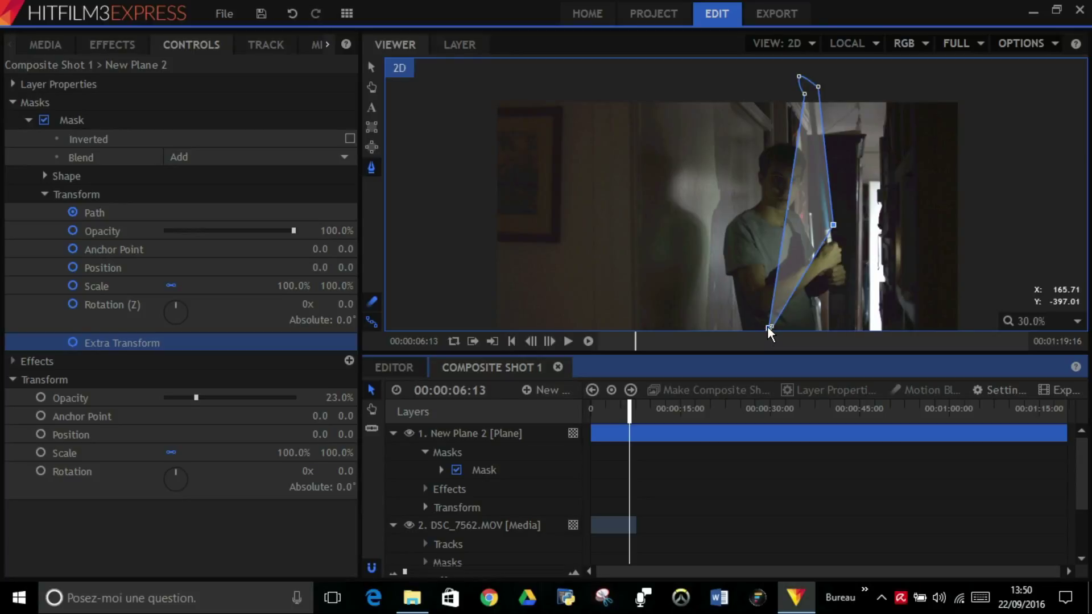
left_click_drag(774, 276, 820, 225)
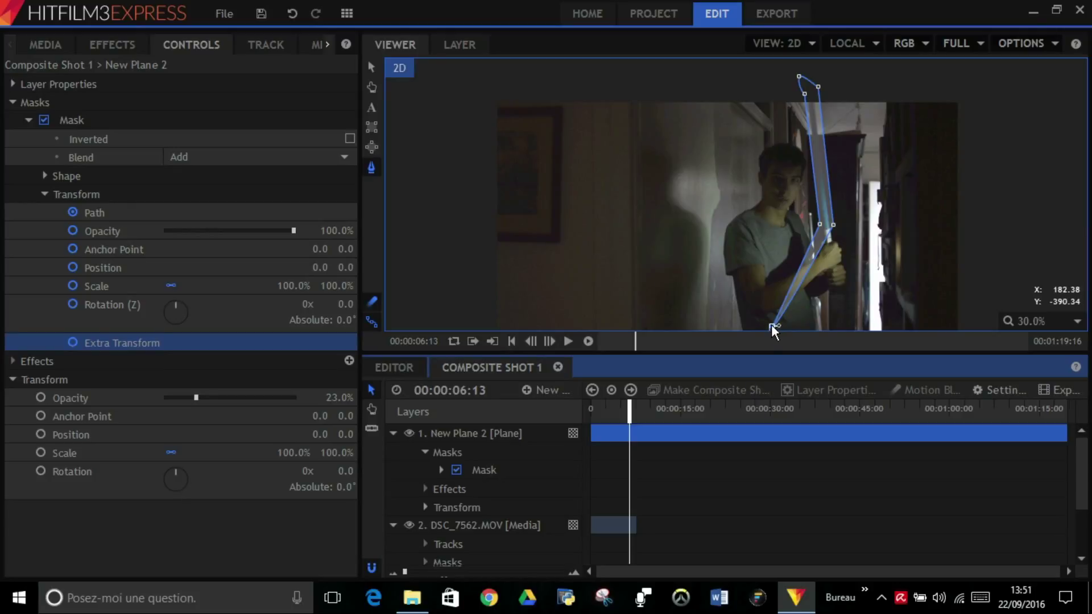
scroll(828, 231, "up", 6)
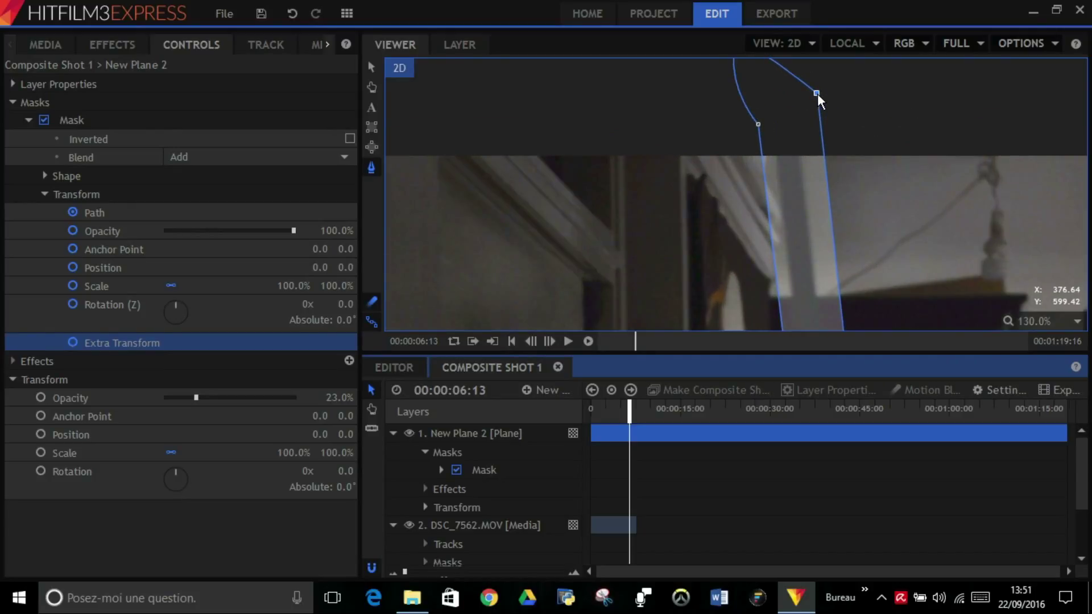
left_click_drag(817, 94, 760, 167)
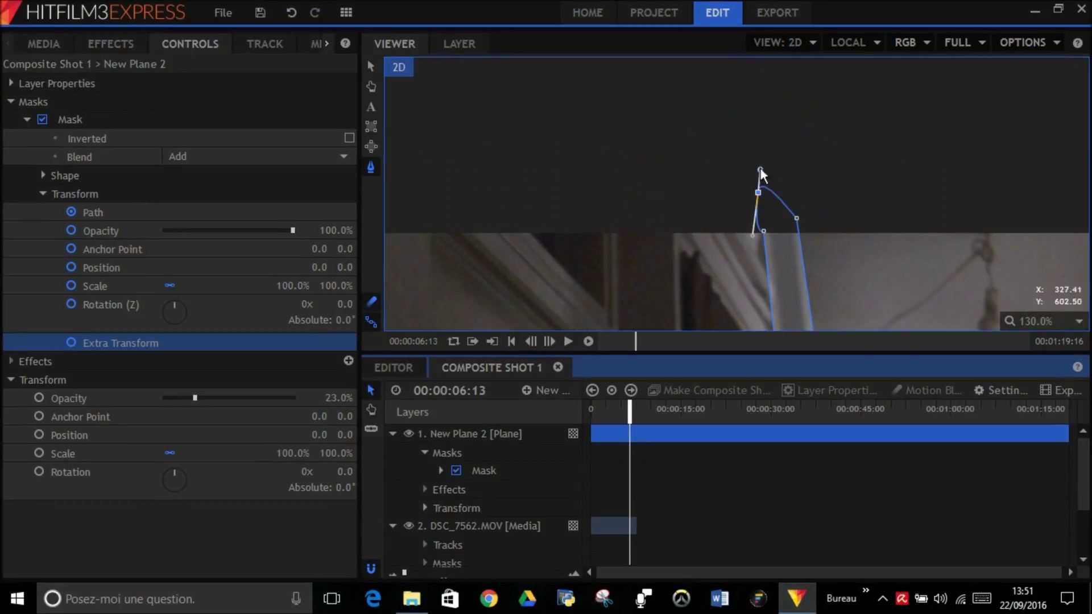
scroll(797, 226, "down", 3)
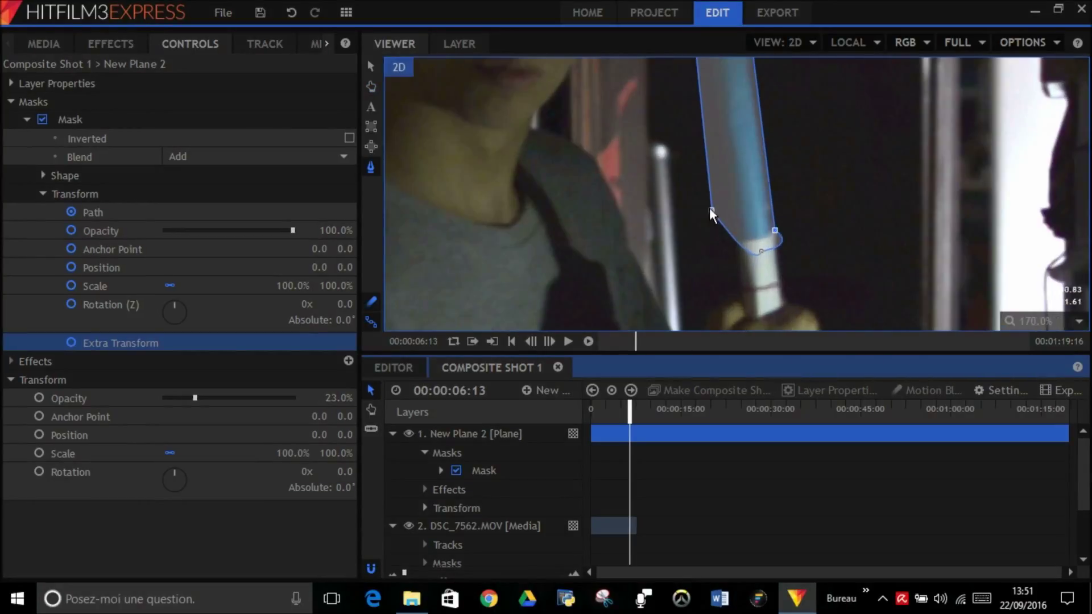
scroll(855, 231, "down", 1)
- Reshape the mask path around the raised blade at 00:00:03:15 and at 00:00:01:11
key("Page_Up")
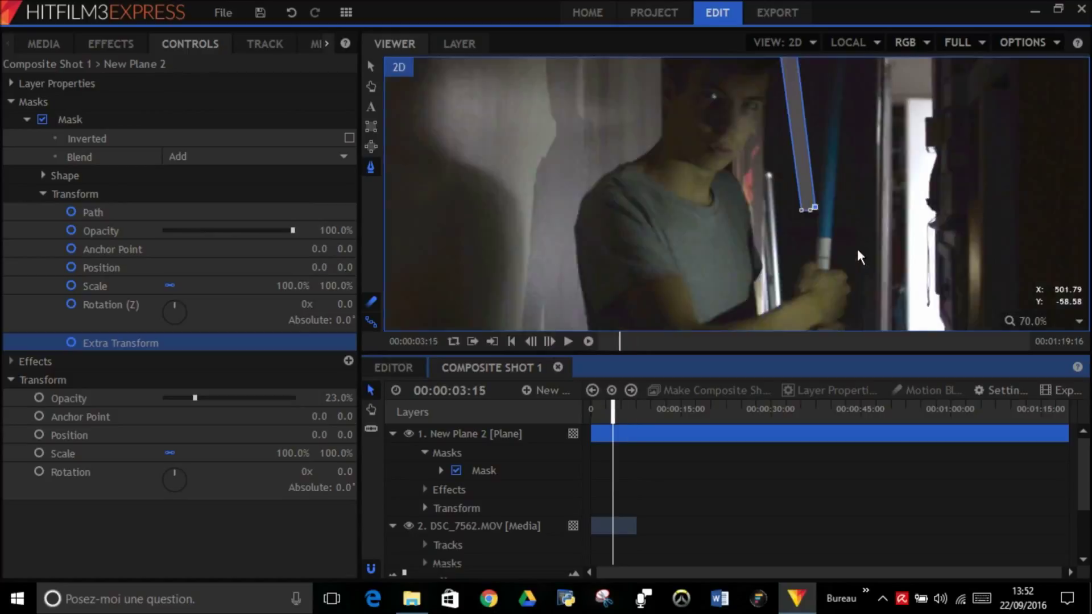
scroll(718, 115, "up", 3)
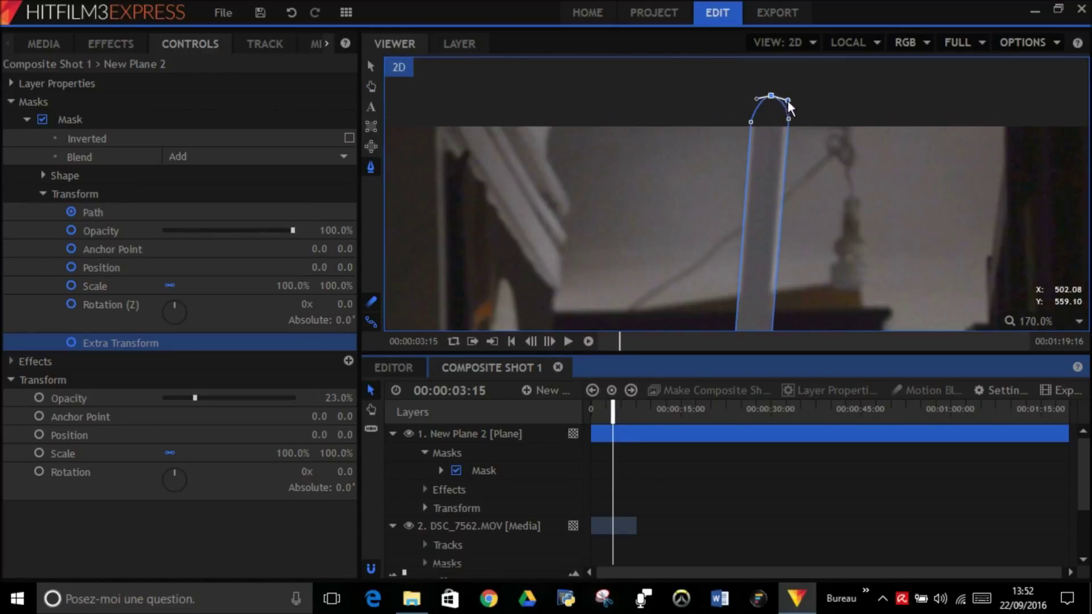
scroll(773, 137, "down", 6)
key("Page_Up")
scroll(671, 271, "up", 5)
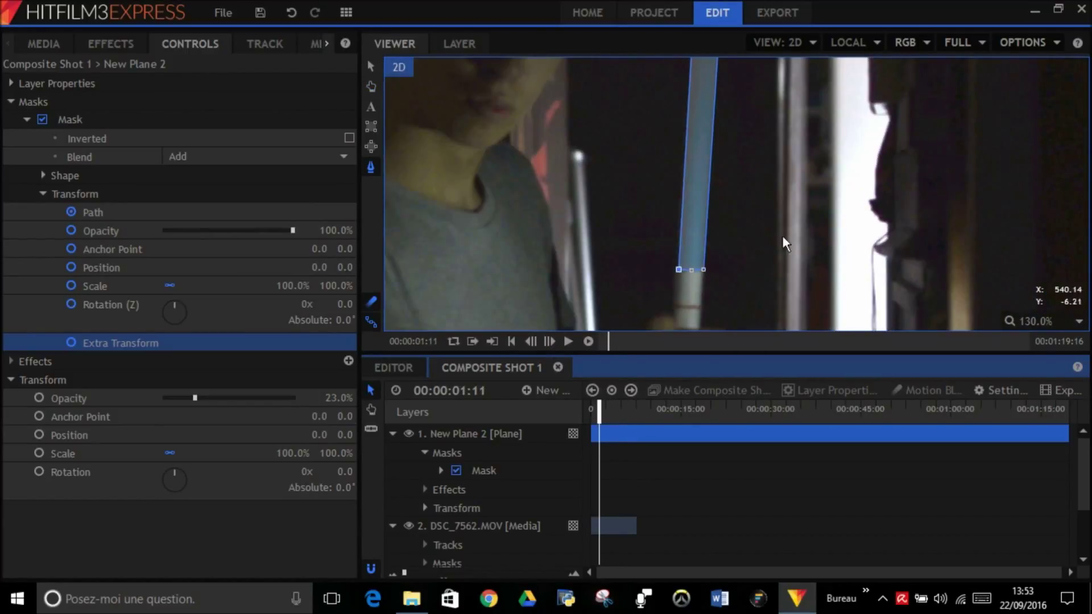
scroll(679, 264, "up", 2)
- Continue fitting the mask path to both ends of the blade earlier in the clip, before 00:00:01:11
key("Page_Up")
scroll(695, 137, "down", 4)
scroll(744, 162, "up", 4)
scroll(751, 171, "down", 3)
scroll(808, 225, "up", 3)
scroll(875, 184, "down", 6)
- Reshape the mask path around the lowered blade at 00:00:07:14, undoing a misplaced point change
key("Page_Down")
scroll(784, 294, "up", 5)
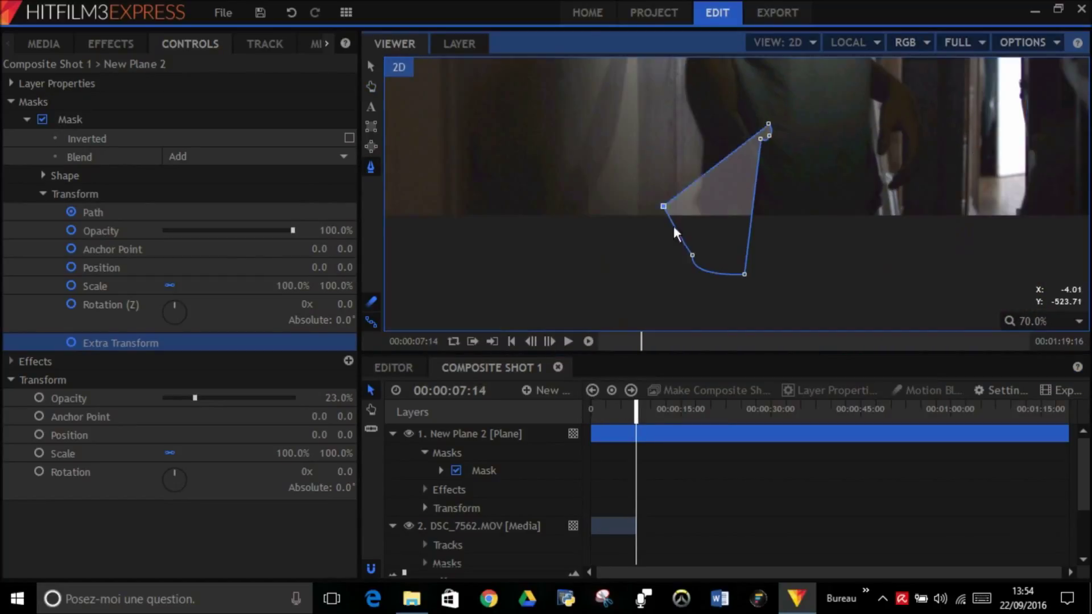
key("ctrl+z")
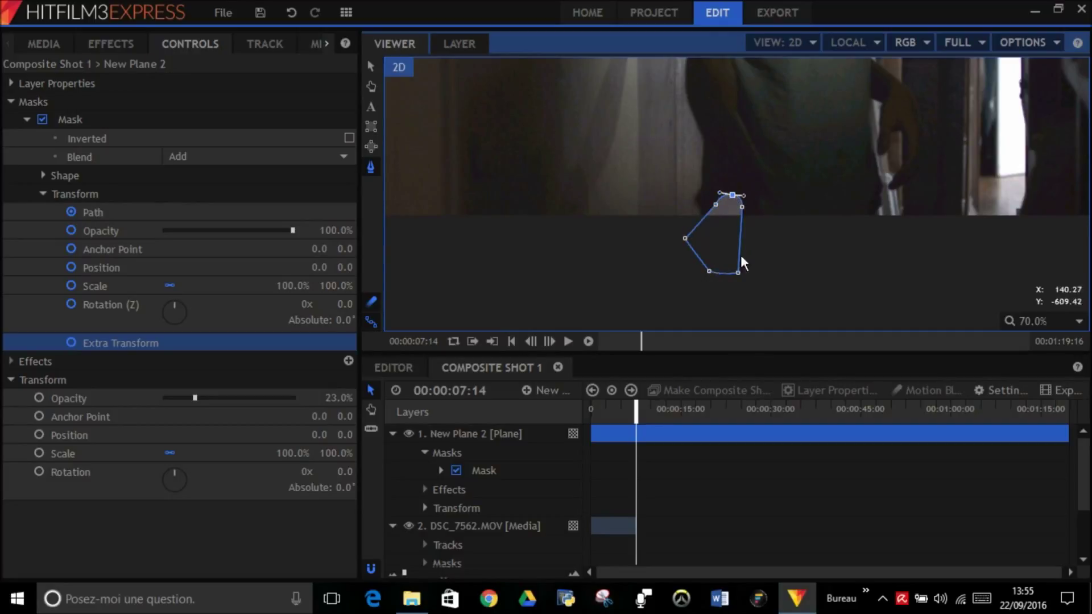
- Reposition the mask points around the swinging blade at 00:00:07:11
key("Left")
key("Left")
key("Left")
scroll(603, 229, "up", 1)
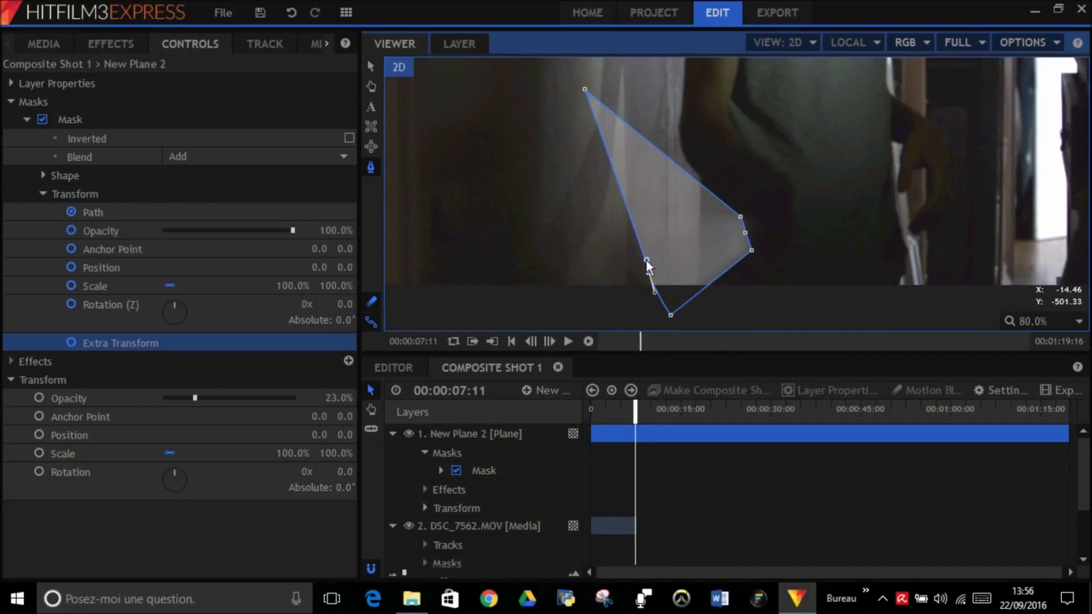
- Go to 00:00:07:09 and fit the mask path's tip and hand ends to the blade on the surrounding frames
key("Left")
key("Left")
scroll(770, 205, "up", 2)
scroll(784, 258, "down", 5)
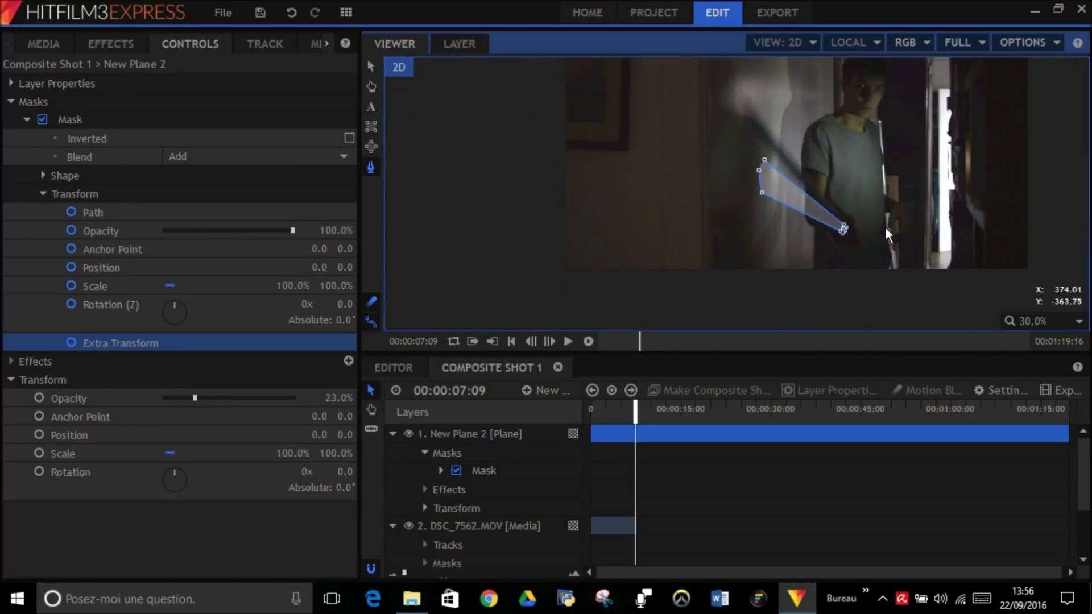
scroll(836, 264, "up", 3)
scroll(853, 279, "down", 5)
scroll(875, 300, "up", 5)
scroll(885, 190, "down", 3)
- Set New Plane 2's layer opacity to 100% and play the composite shot from the start
key("Home")
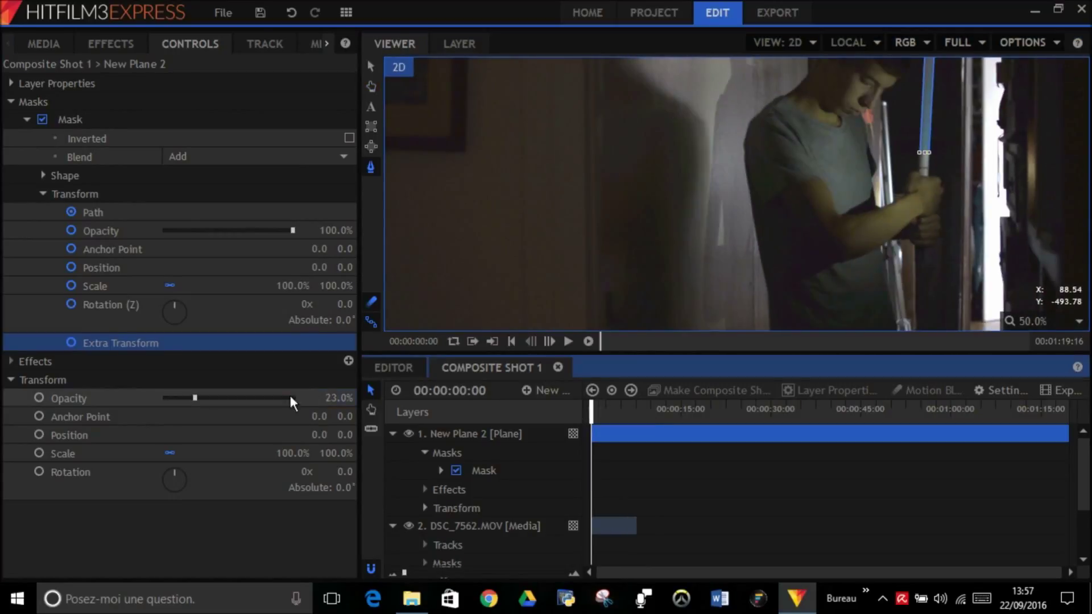
left_click(299, 389)
key("space")
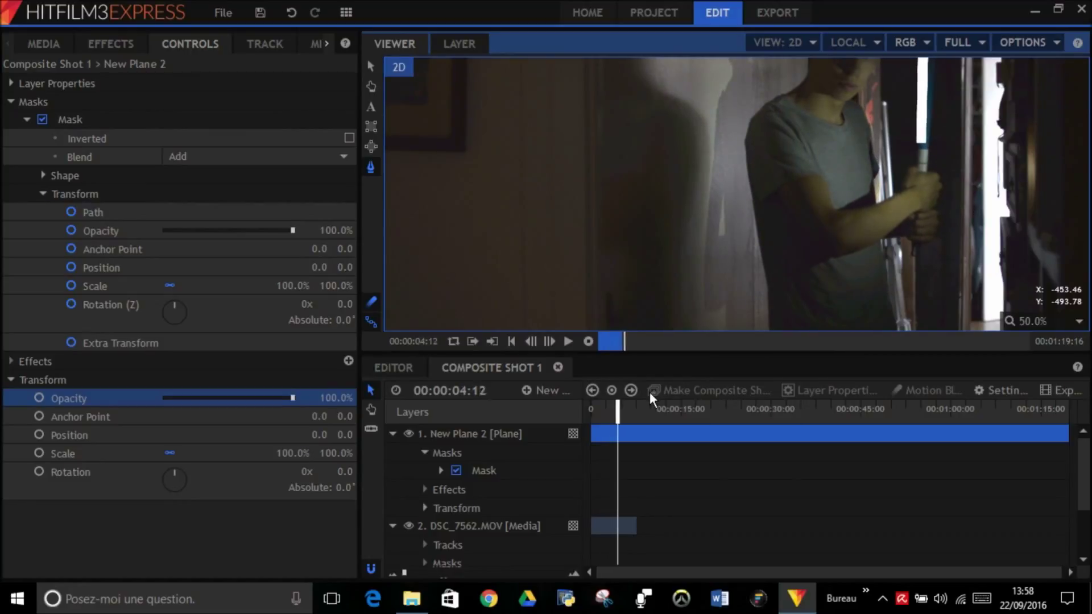
- Refit the mask path's hilt end to the blade at 00:00:04:23 and play the composite shot from the start
key("space")
scroll(732, 221, "up", 4)
left_click(746, 206)
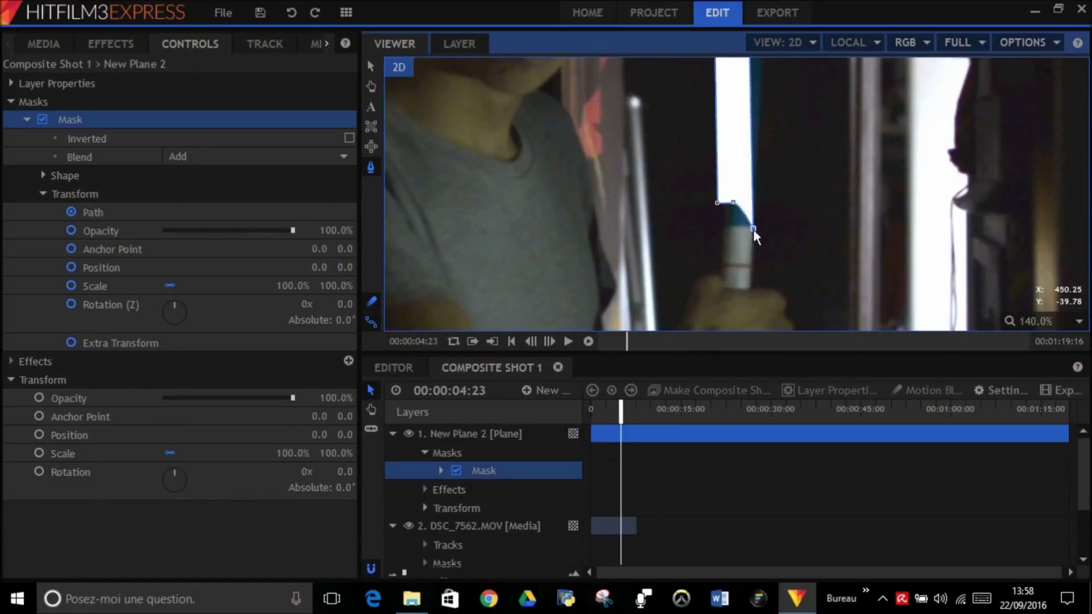
scroll(750, 219, "down", 5)
key("Home")
key("space")
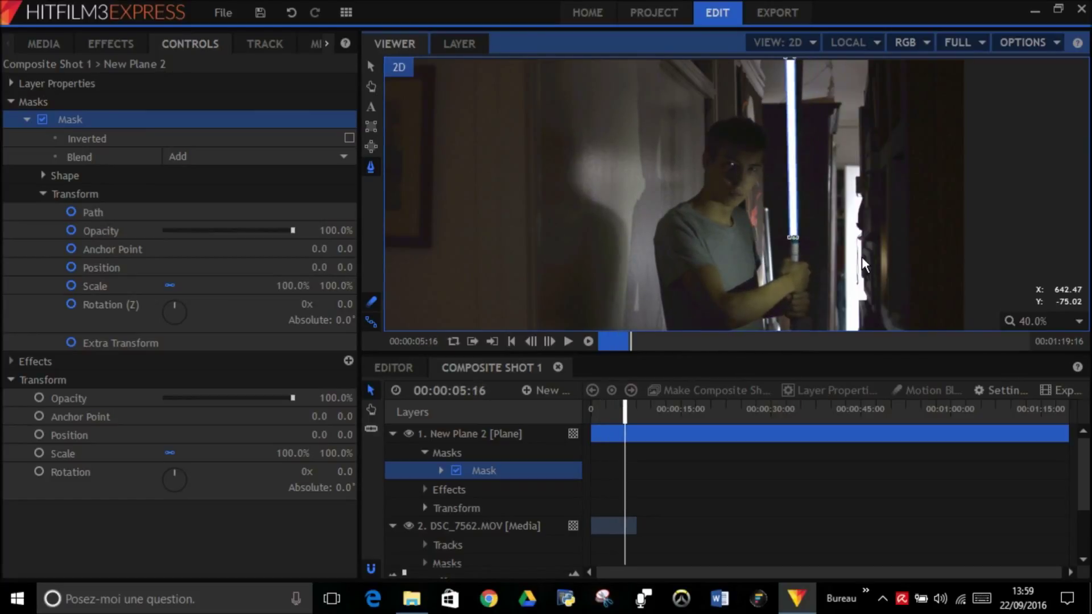
- Fit the mask path's ends to the blade at 00:00:06:03 and 00:00:05:21, lowering New Plane 2's layer opacity to 48%
left_click(568, 341)
scroll(772, 241, "up", 5)
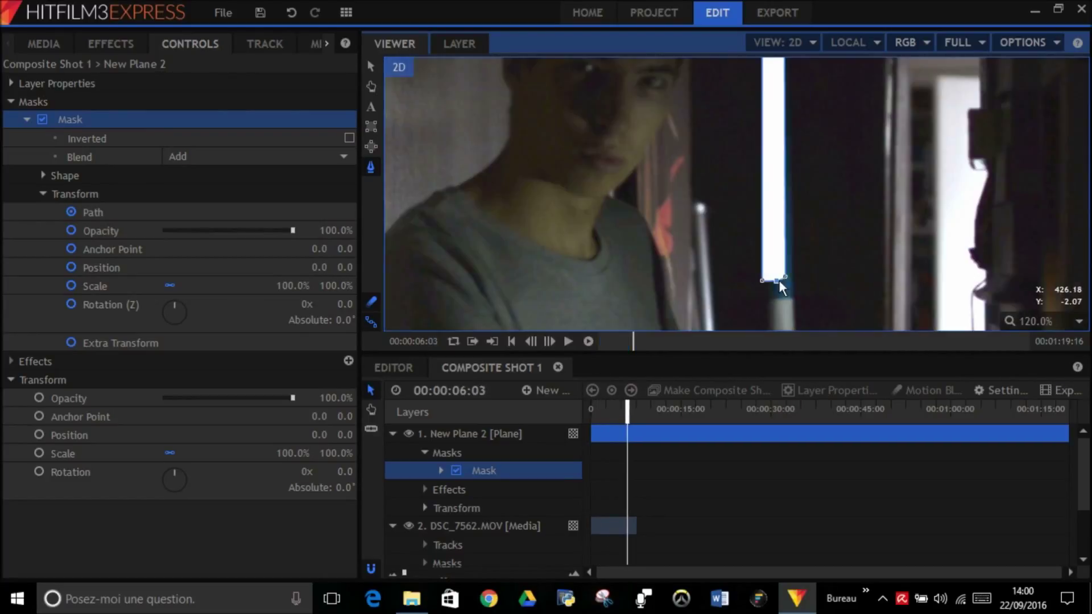
scroll(793, 278, "up", 2)
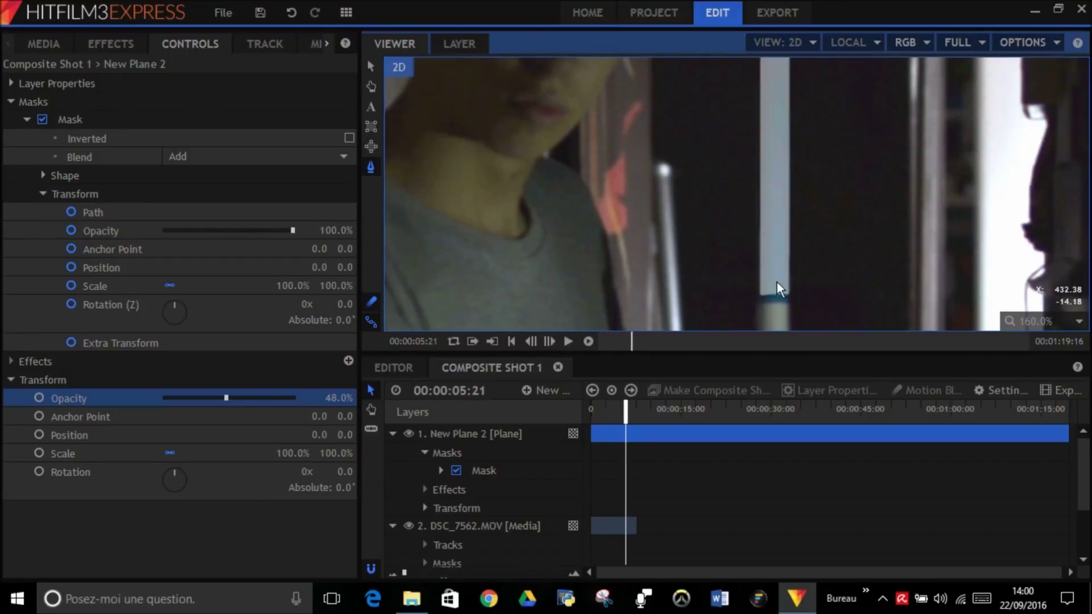
left_click(781, 290)
scroll(839, 267, "down", 1)
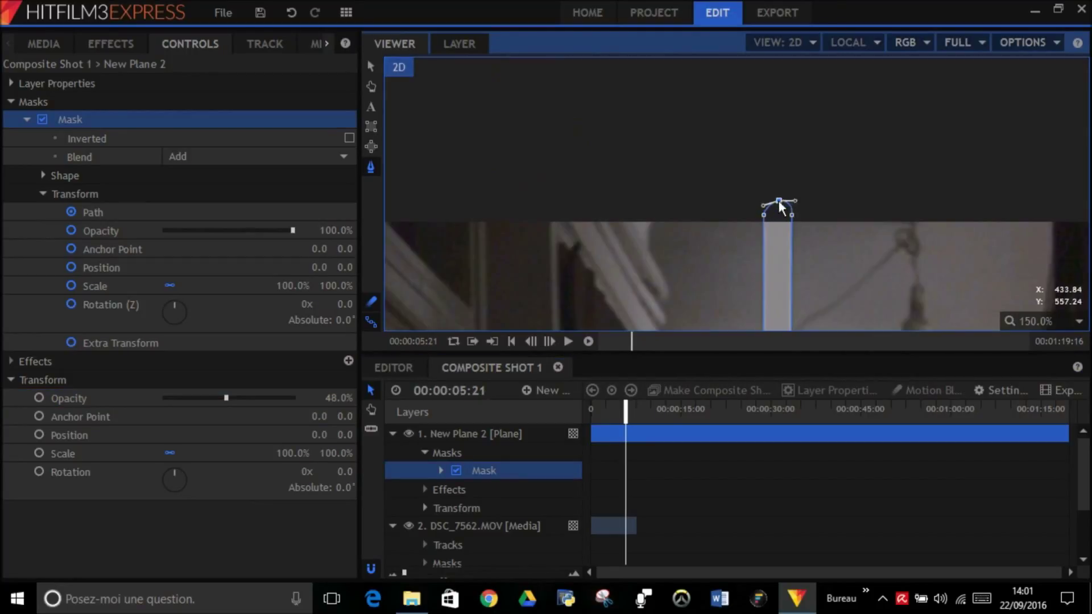
- Reposition the mask path's tip points around the blade's upper end at 00:00:04:13
scroll(779, 206, "down", 3)
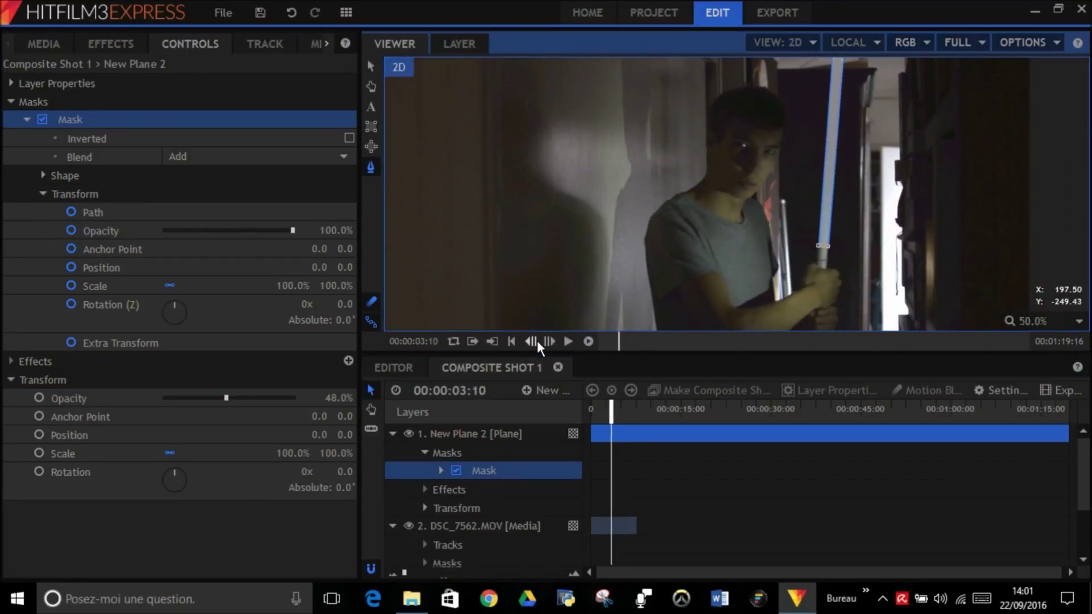
scroll(793, 272, "up", 3)
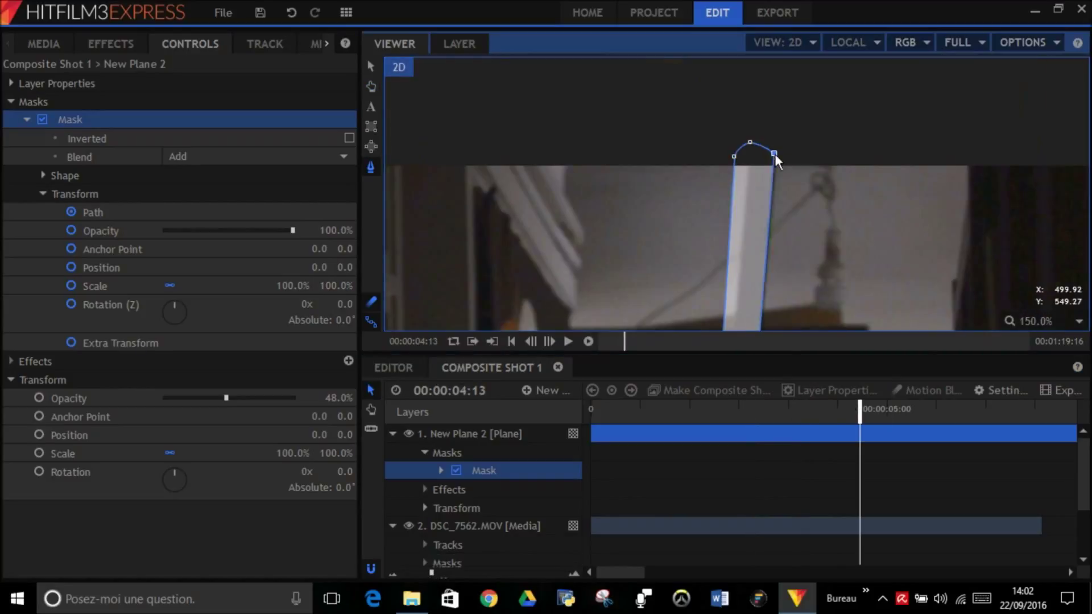
scroll(823, 421, "down", 3)
- Fit the mask path to the blade's tip and hilt at 00:00:06:08 and to the hilt at 00:00:06:18
left_click(922, 410)
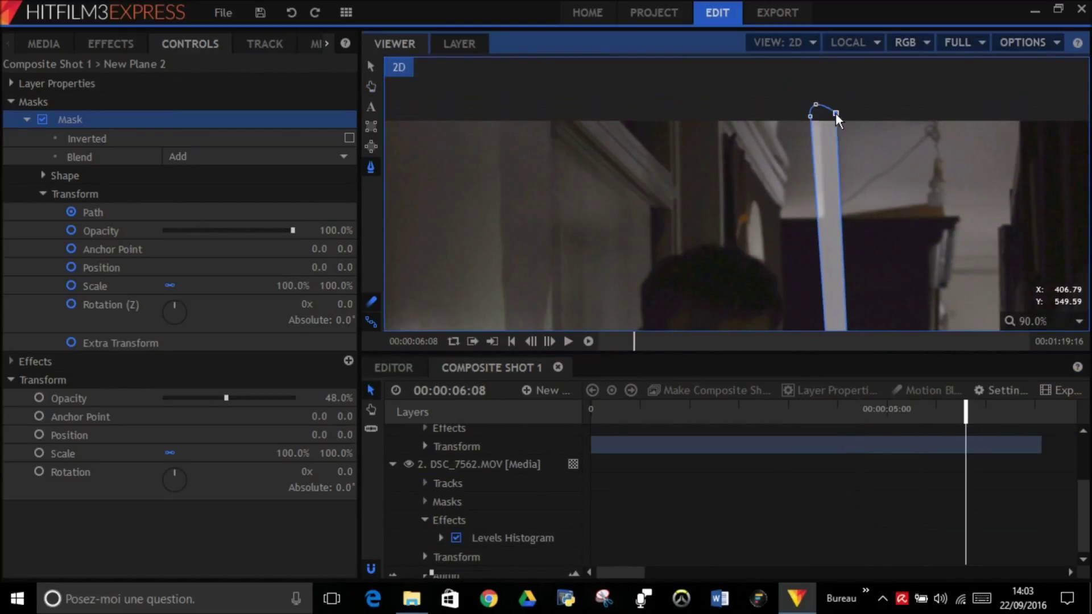
scroll(803, 180, "up", 3)
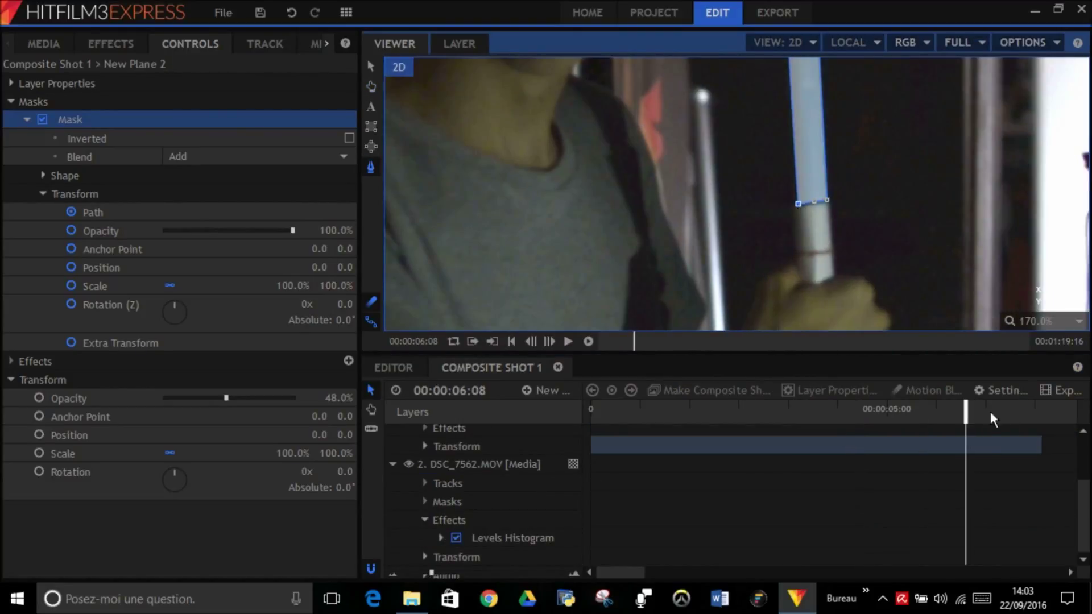
left_click(991, 412)
scroll(802, 142, "up", 3)
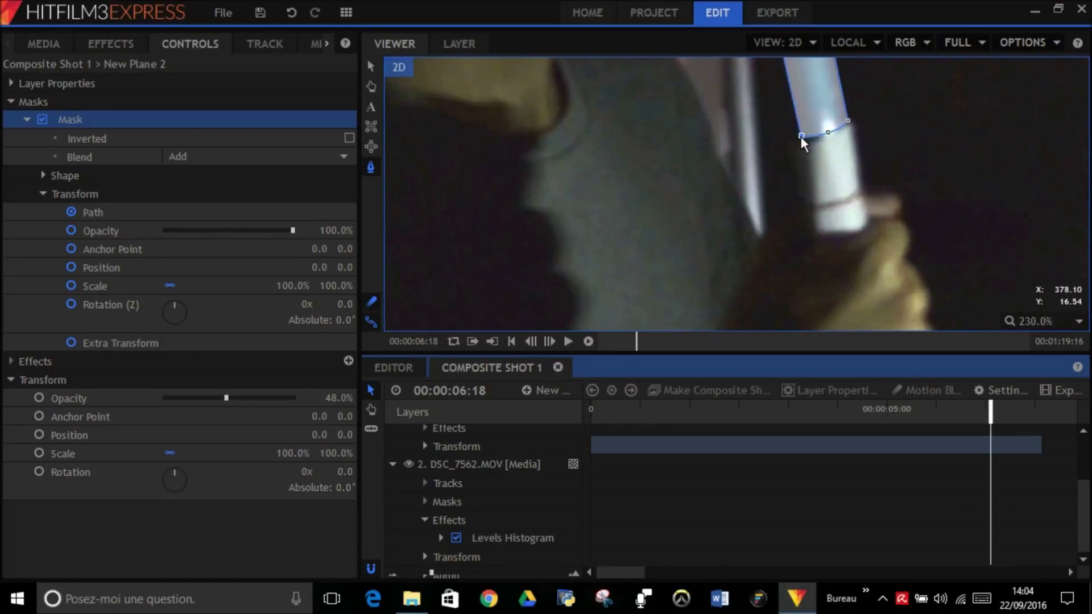
scroll(802, 142, "down", 5)
- Check the mask path against the blade frame by frame backward from 00:00:02:03, then return to the first frame
left_click_drag(991, 410, 717, 412)
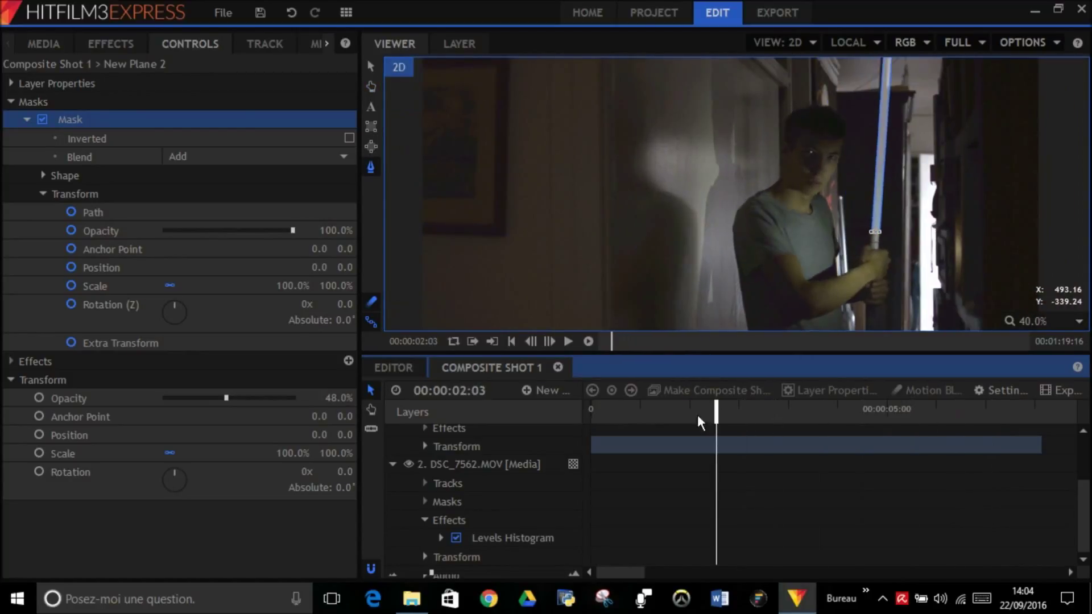
scroll(837, 151, "up", 6)
key("Left")
key("Left")
key("Left")
key("Left")
key("Left")
key("Left")
key("shift+Left")
scroll(813, 157, "up", 4)
key("Home")
scroll(784, 172, "down", 7)
- Collapse both layers, set New Plane 2's opacity to 100% and fold its mask and transform properties
left_click(392, 464)
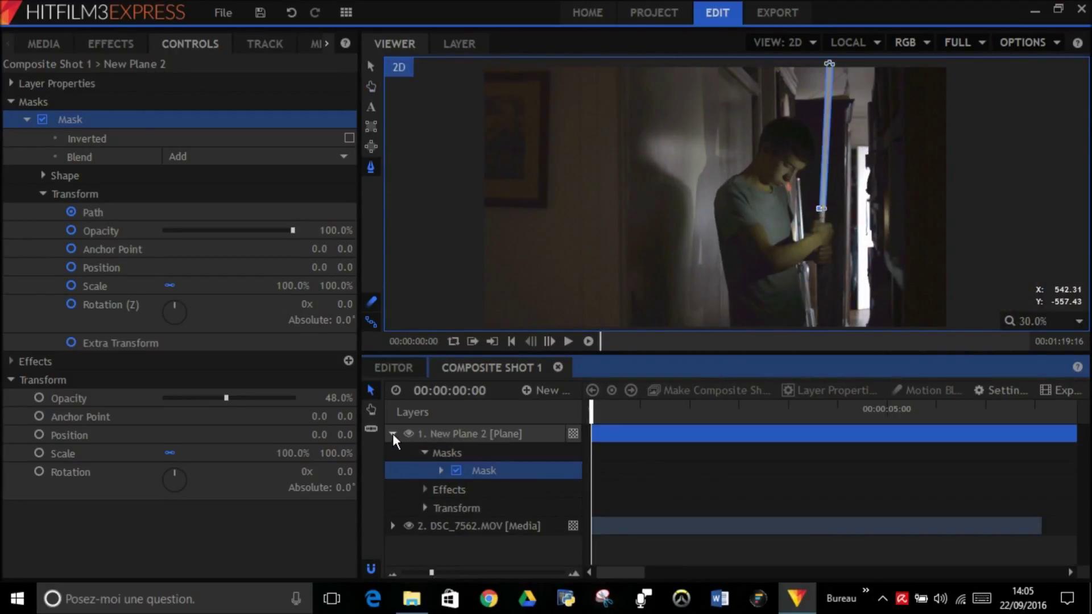
left_click(393, 435)
left_click_drag(224, 397, 411, 382)
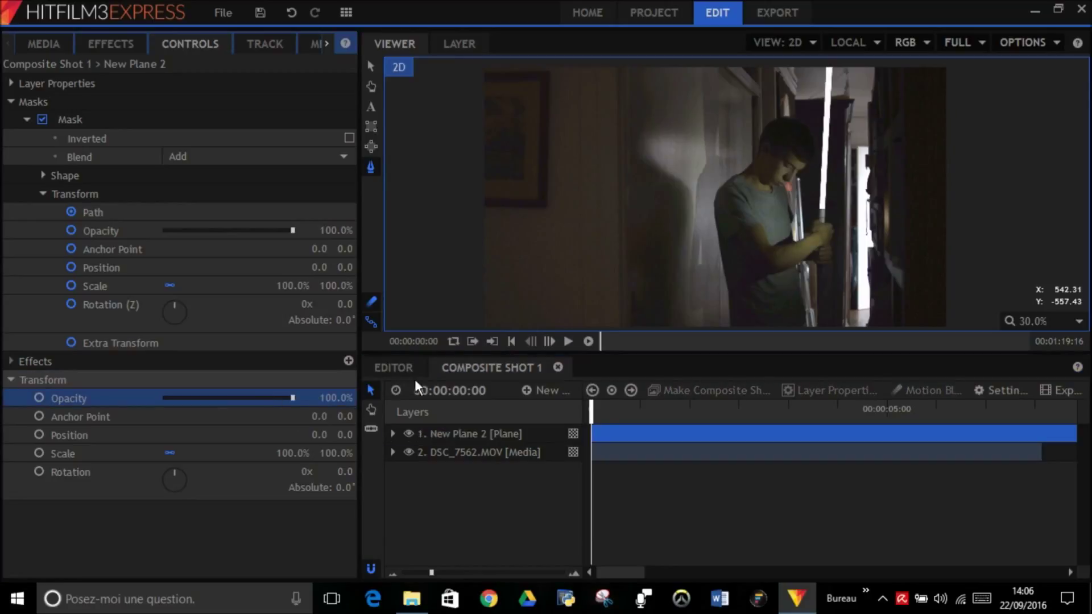
left_click(12, 101)
left_click(11, 138)
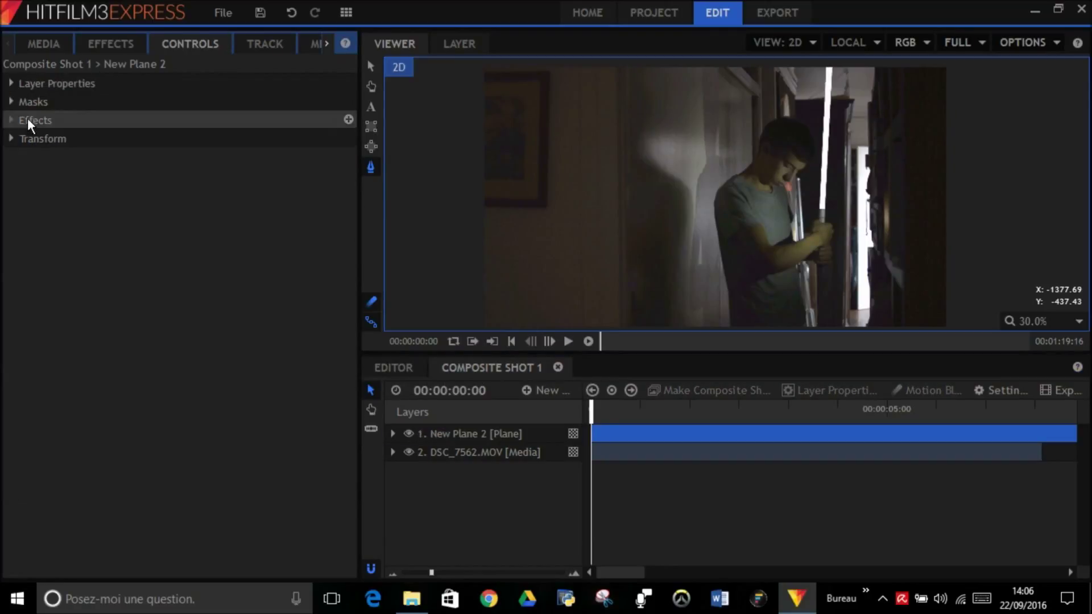
- Search the effects for "neon" and apply Neon Glow to the New Plane 2 layer
left_click(101, 44)
double_click(56, 73)
key("BackSpace")
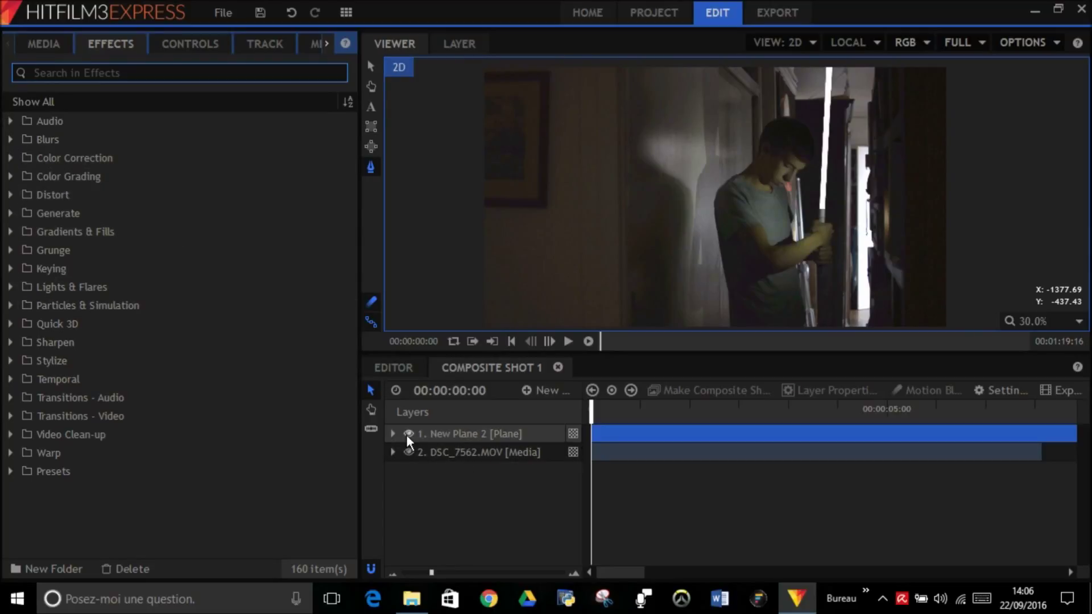
type("neon")
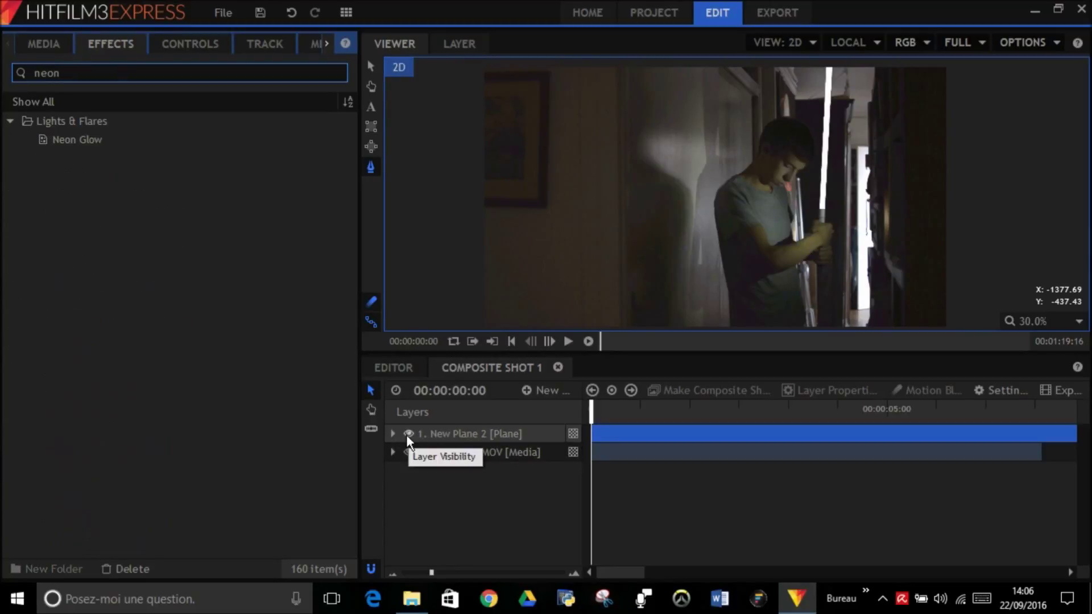
left_click_drag(108, 142, 515, 435)
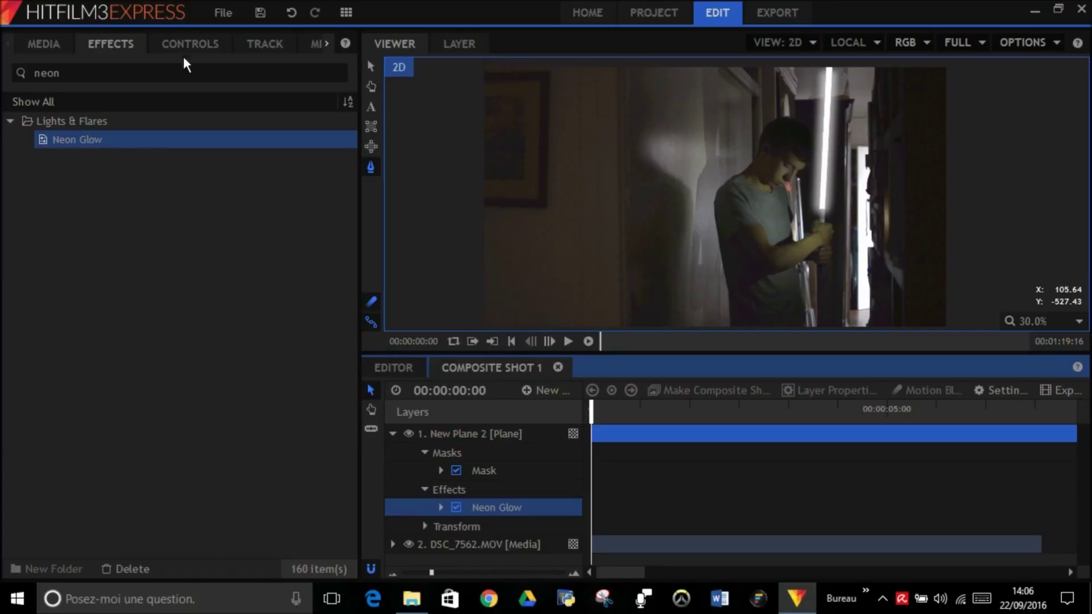
- Set the Neon Glow effect's blend mode to Add and inspect the glow around the blade
left_click(212, 46)
left_click(27, 137)
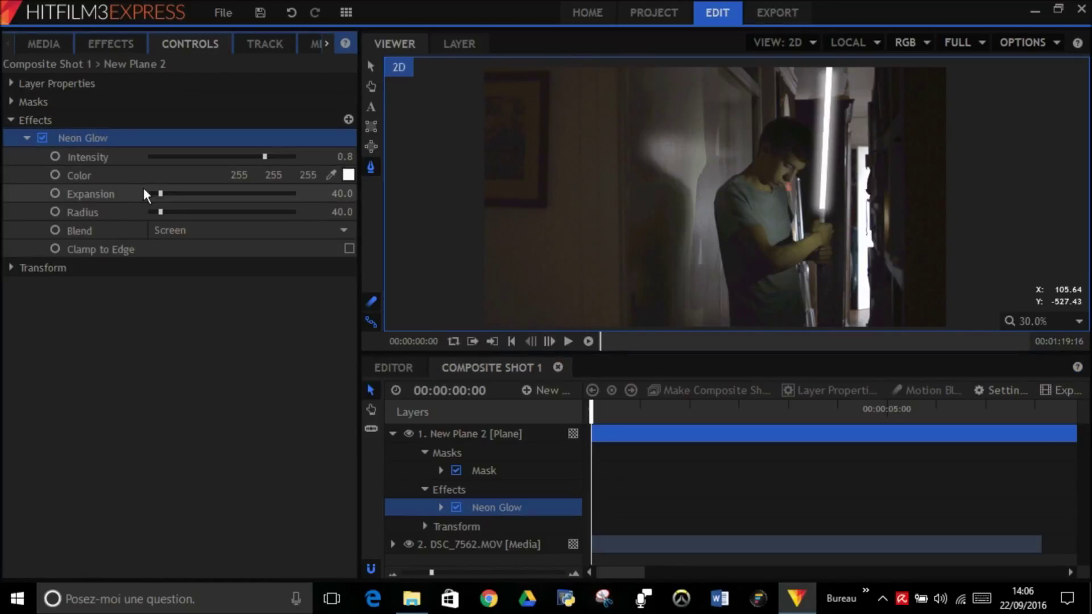
left_click(172, 231)
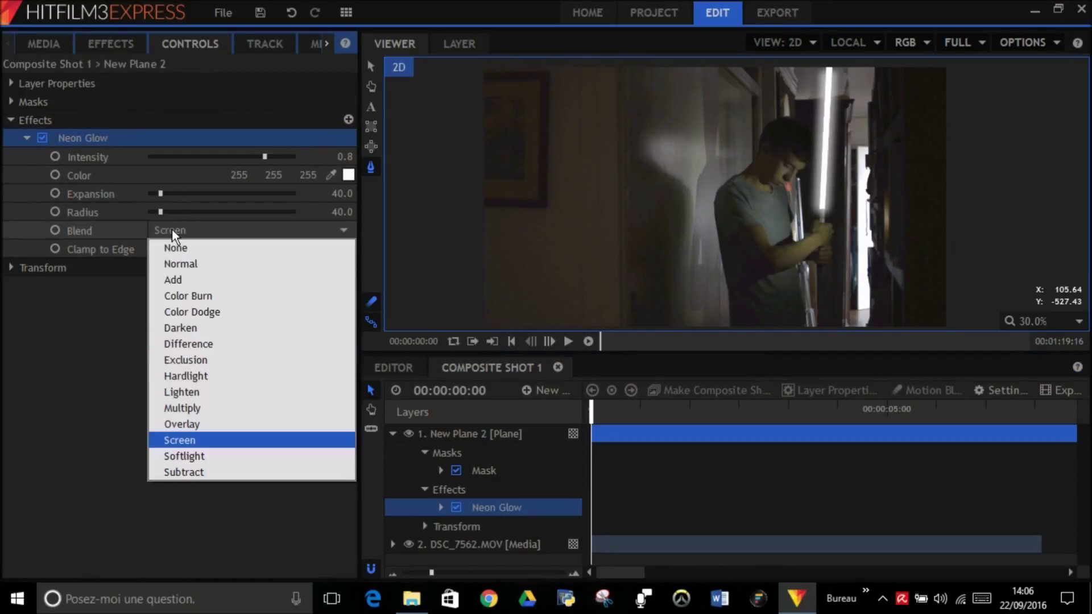
left_click(191, 278)
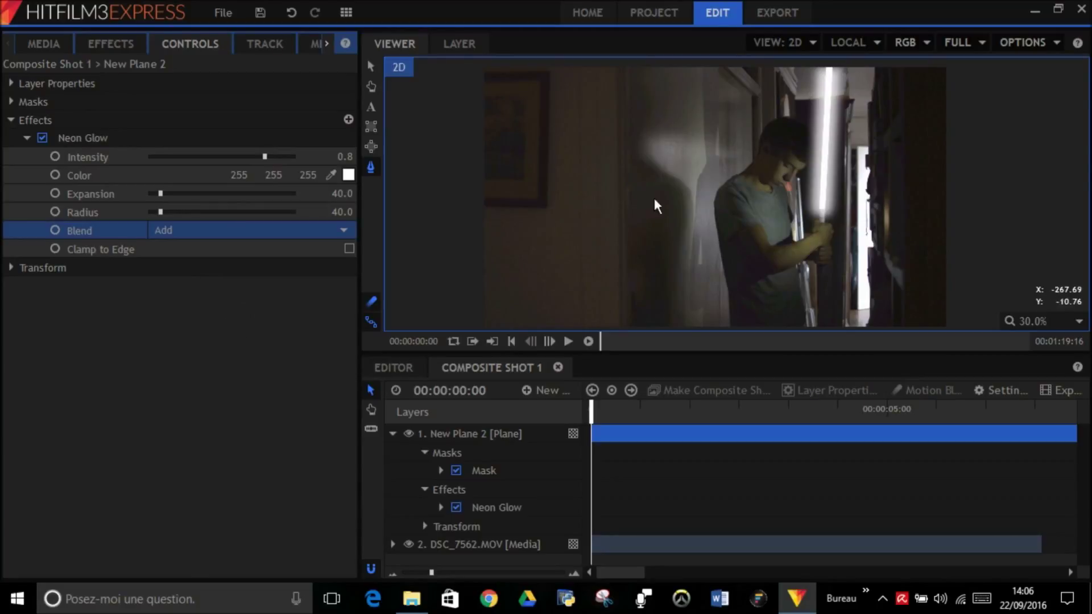
scroll(754, 185, "up", 3)
scroll(763, 173, "down", 4)
scroll(765, 182, "up", 1)
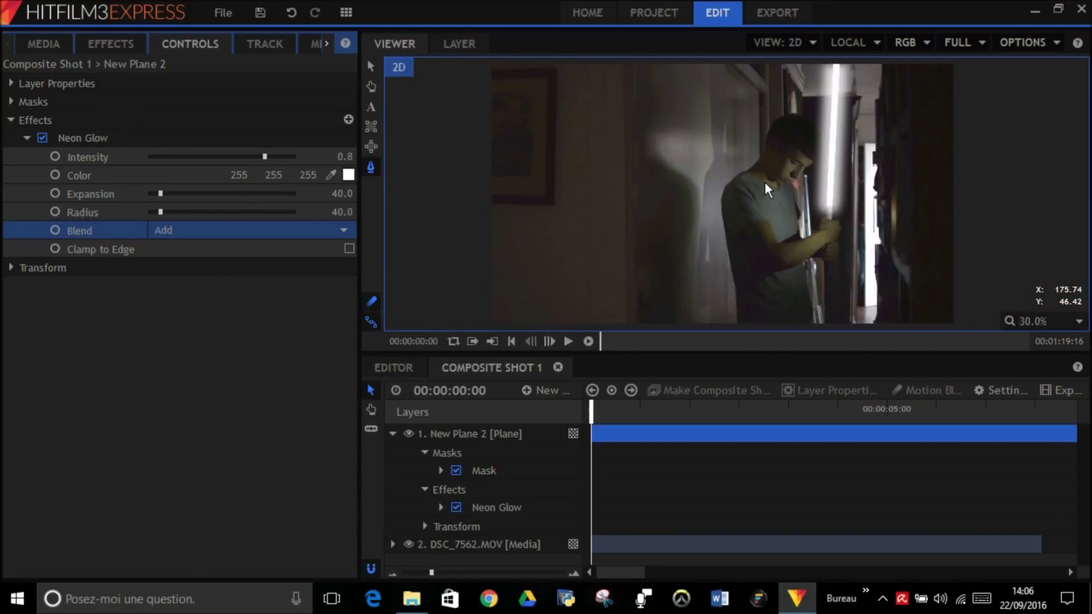
- Try cyan (0, 255, 255) and green (17, 255, 5) as the Neon Glow color
left_click(348, 176)
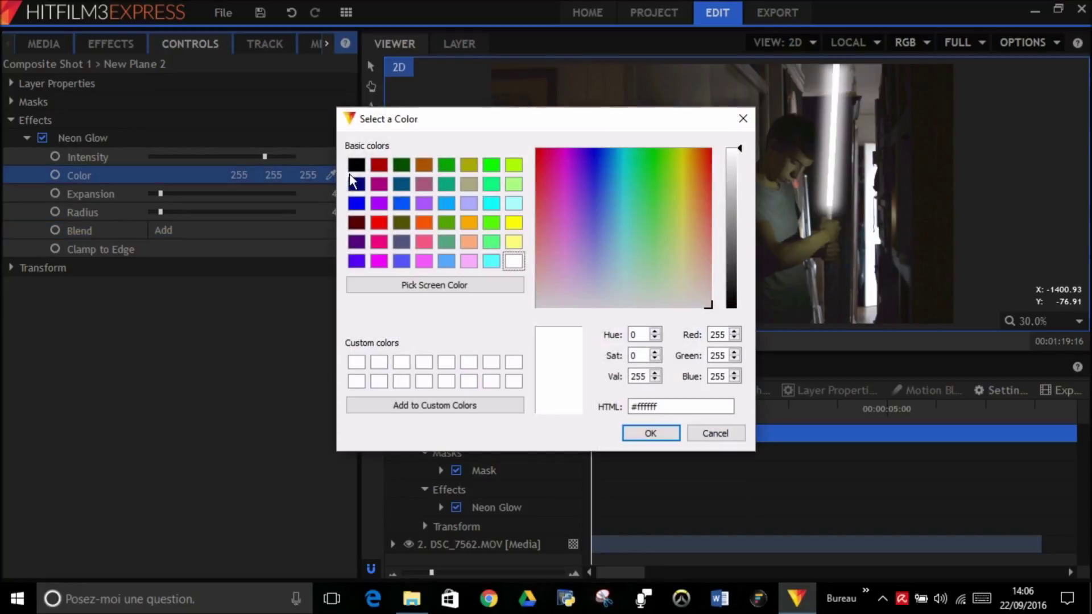
left_click(491, 203)
left_click(630, 432)
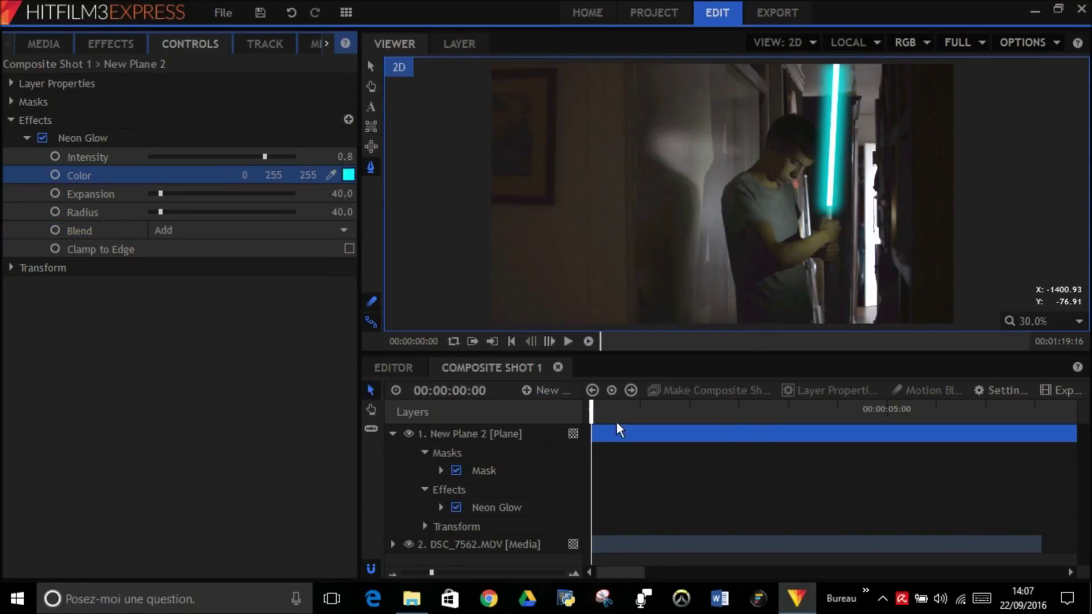
left_click(351, 177)
left_click(658, 167)
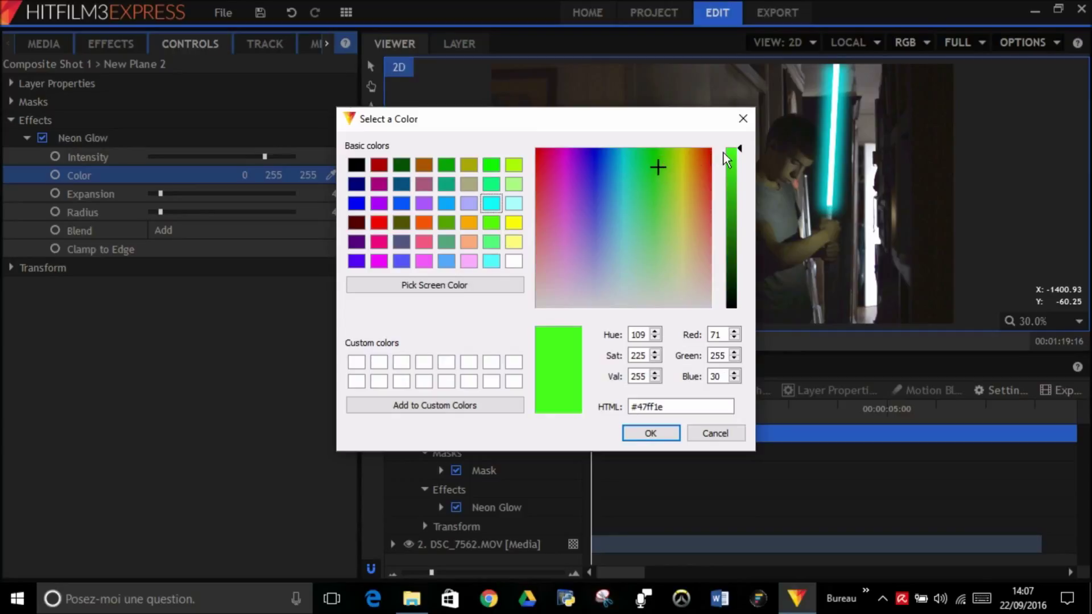
mouse_move(658, 162)
left_mouse_down()
mouse_move(651, 185)
mouse_move(654, 151)
left_mouse_up()
left_click(658, 435)
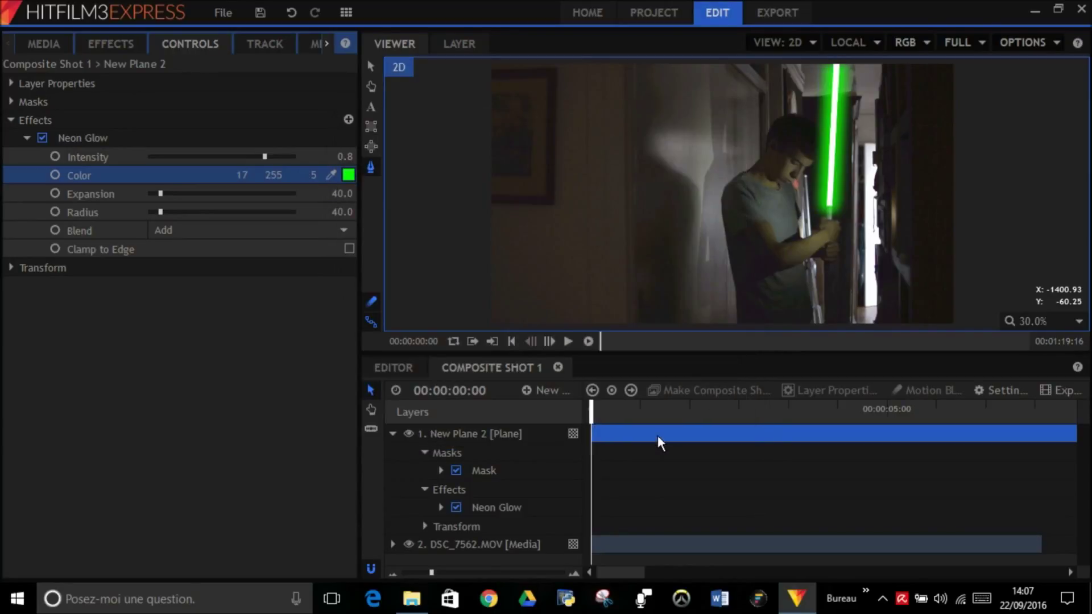
- Set the Neon Glow color to blue (40, 91, 191) and inspect the blade
left_click(349, 175)
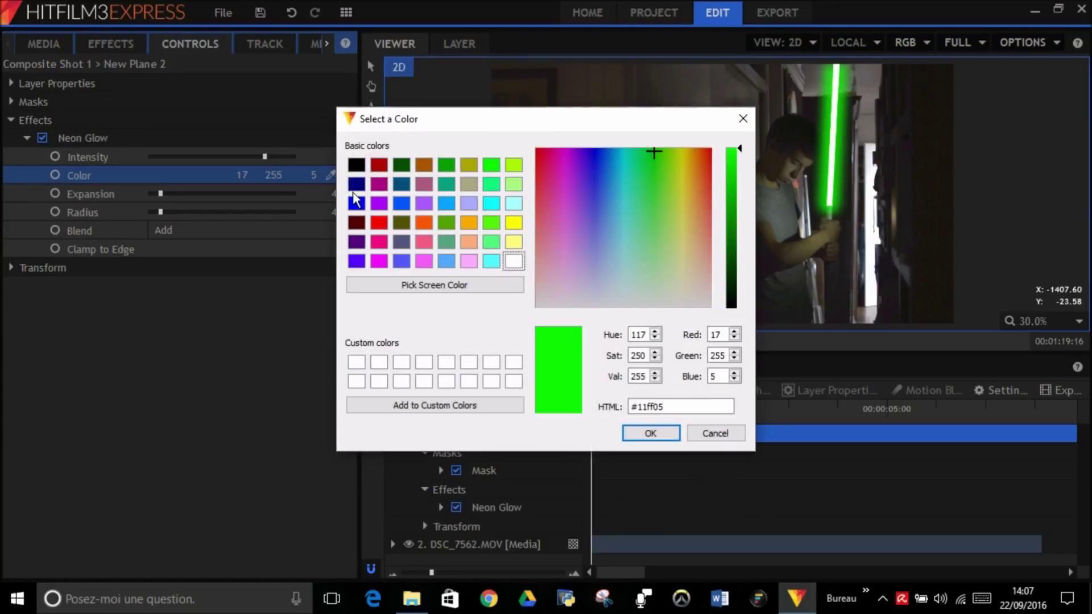
left_click(737, 122)
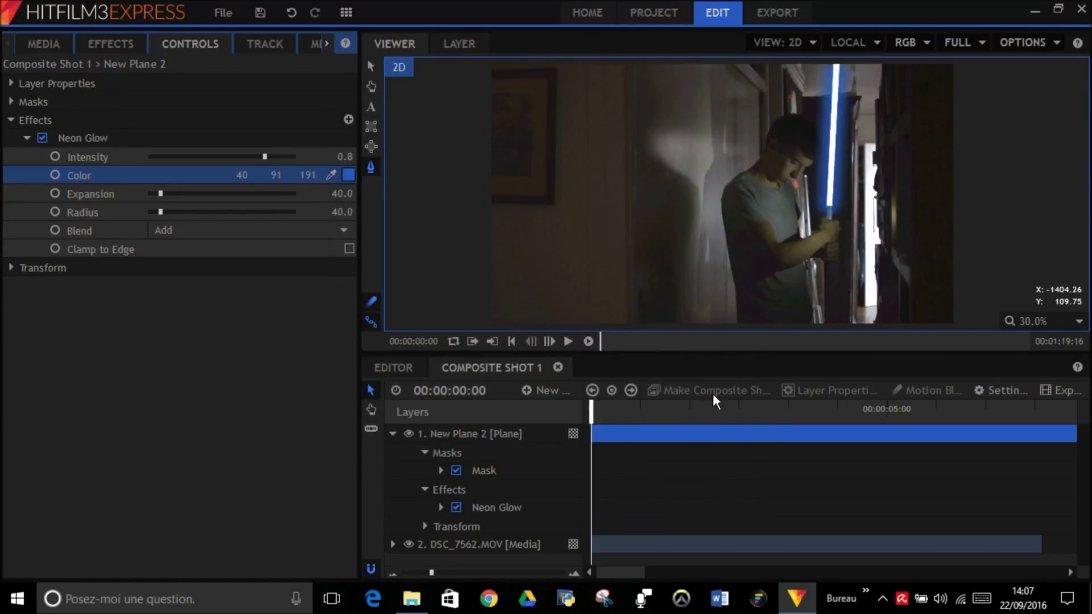
scroll(831, 230, "up", 3)
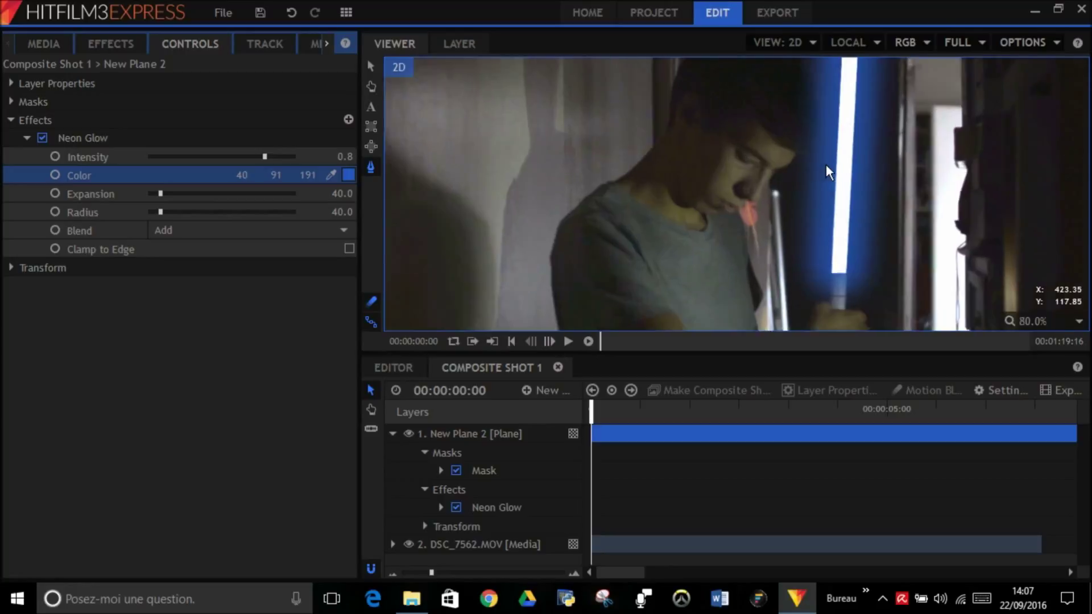
scroll(834, 156, "down", 4)
scroll(834, 155, "up", 3)
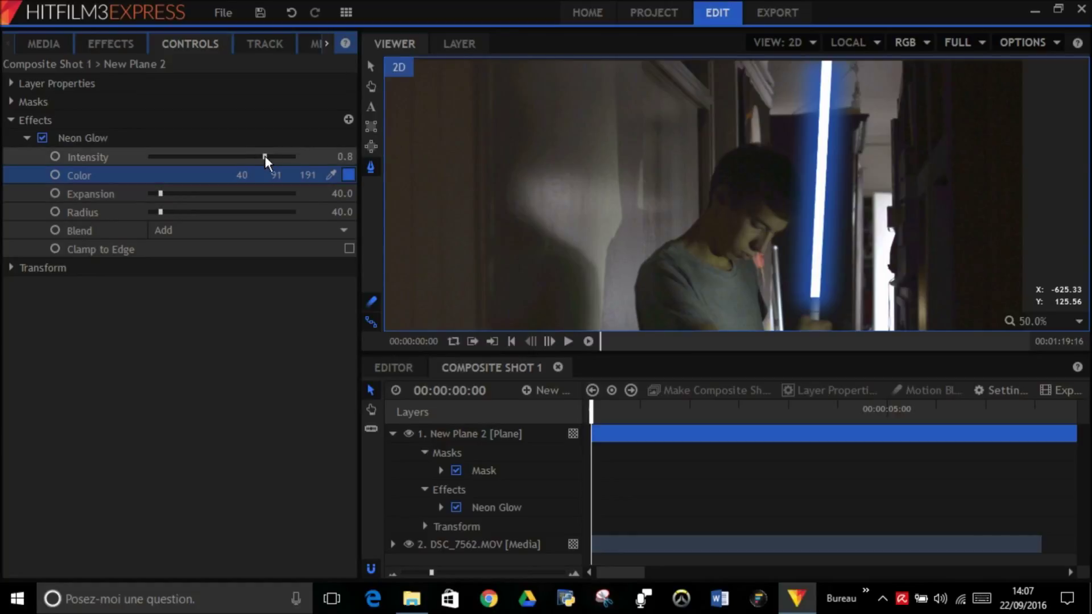
- Set Neon Glow's intensity to 0.8, expansion to 15.3 and radius to 30.7
left_click_drag(265, 155, 271, 156)
mouse_move(159, 192)
left_mouse_down()
mouse_move(175, 191)
mouse_move(153, 192)
left_mouse_up()
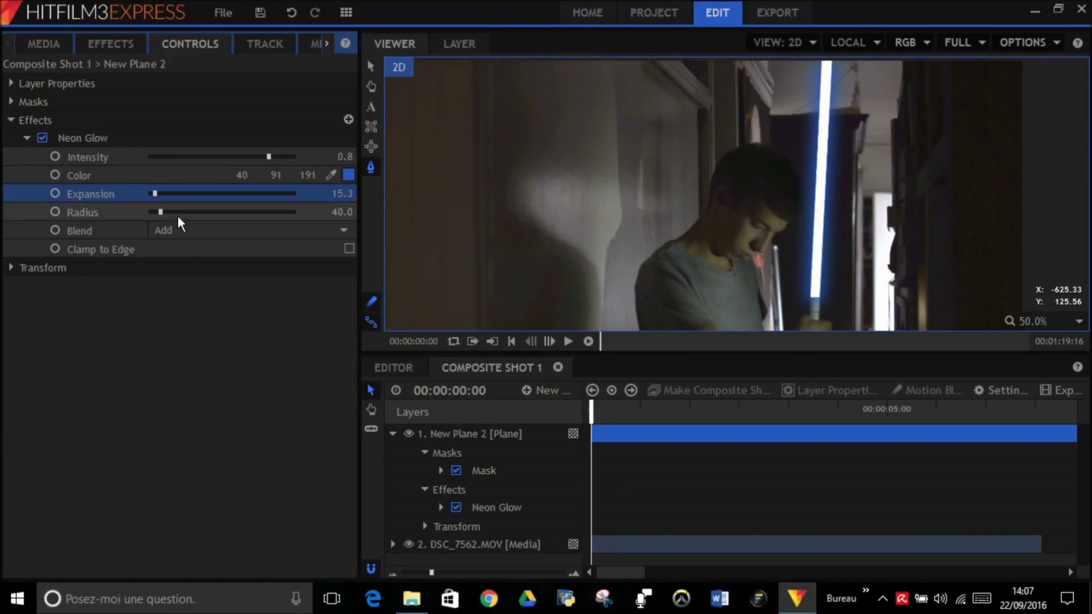
left_click_drag(159, 213, 159, 216)
scroll(778, 162, "down", 3)
scroll(788, 169, "up", 2)
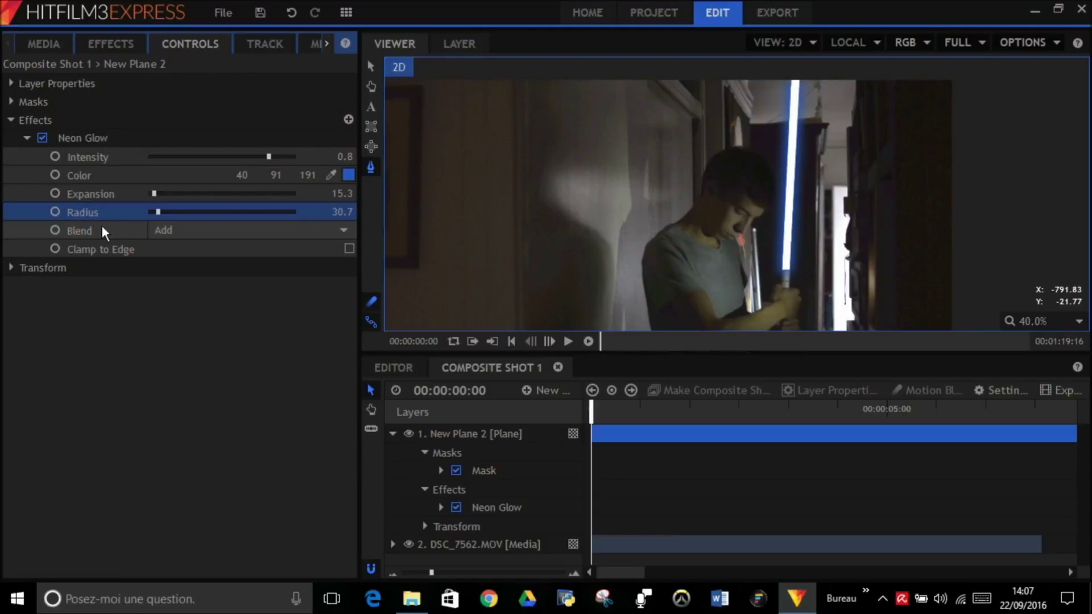
- Collapse the Neon Glow settings and duplicate the effect on New Plane 2
left_click(27, 137)
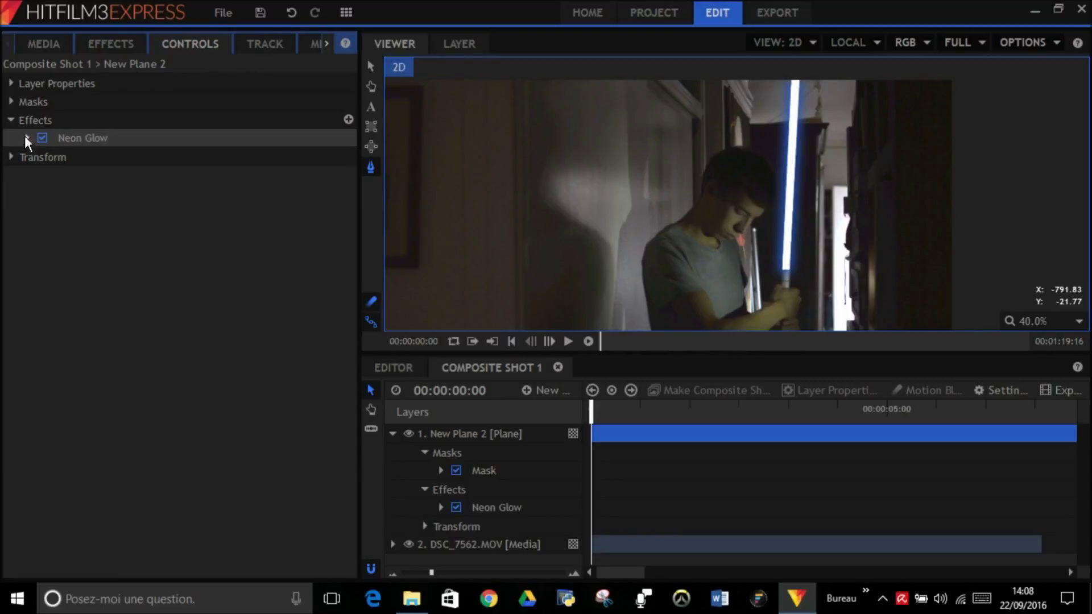
right_click(74, 140)
left_click(116, 214)
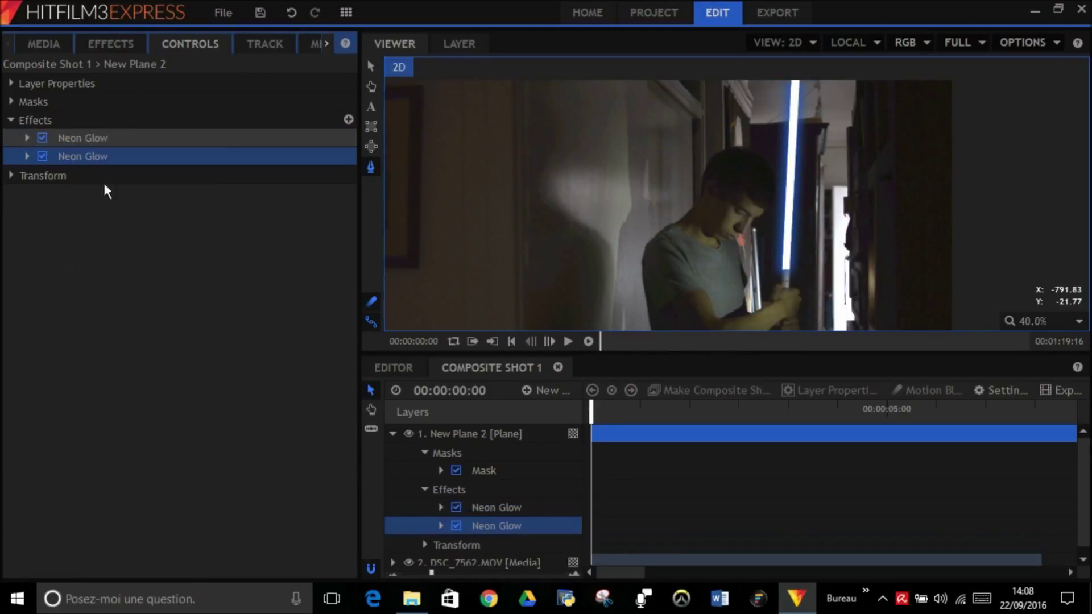
- Set the second Neon Glow's intensity to 0.5, expansion to 97.2 and radius to 143.3
left_click(27, 156)
left_click_drag(269, 174, 226, 173)
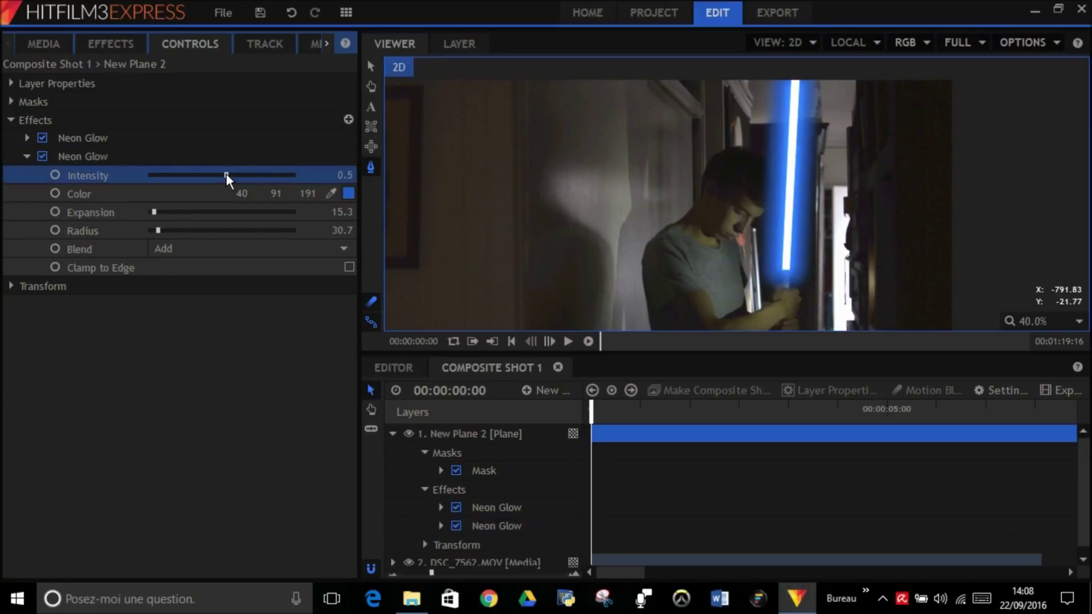
left_click_drag(154, 212, 189, 227)
left_click(161, 230)
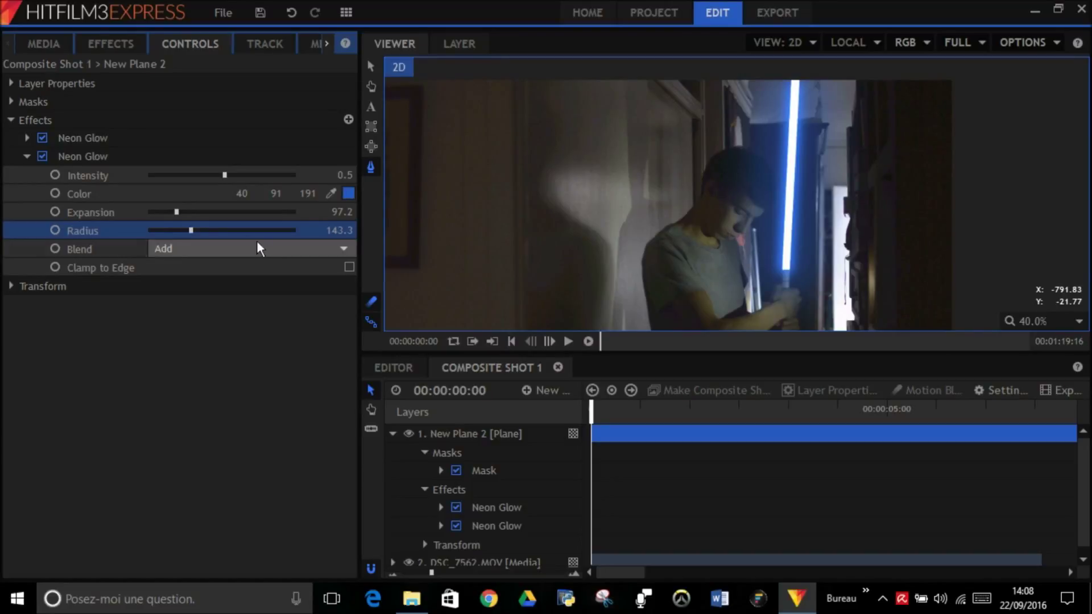
- Collapse the second Neon Glow's settings and inspect the lightsaber blade in the full frame
left_click(26, 156)
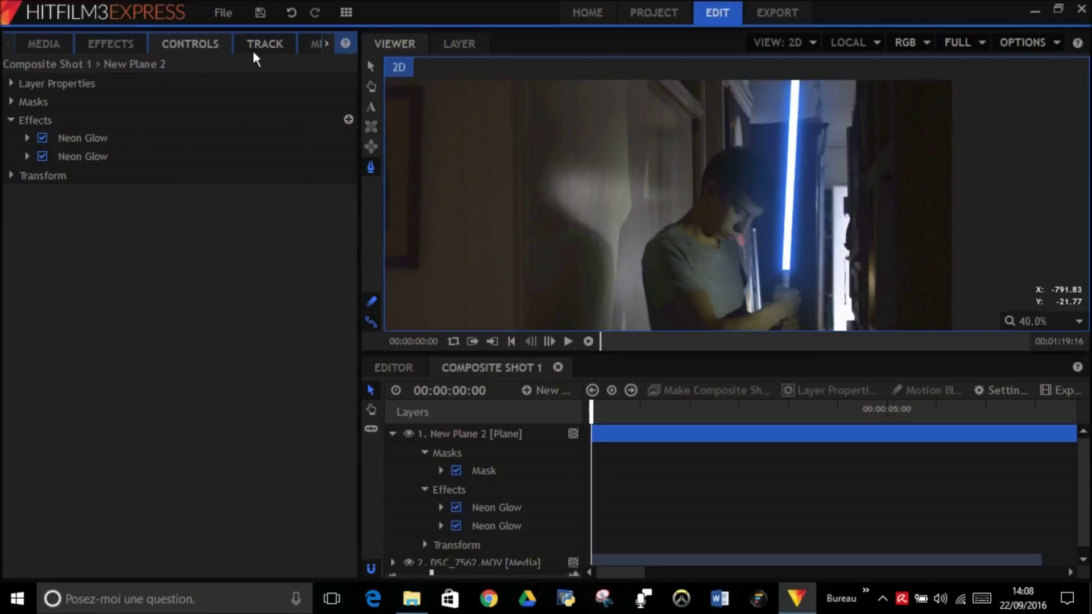
right_click(85, 154)
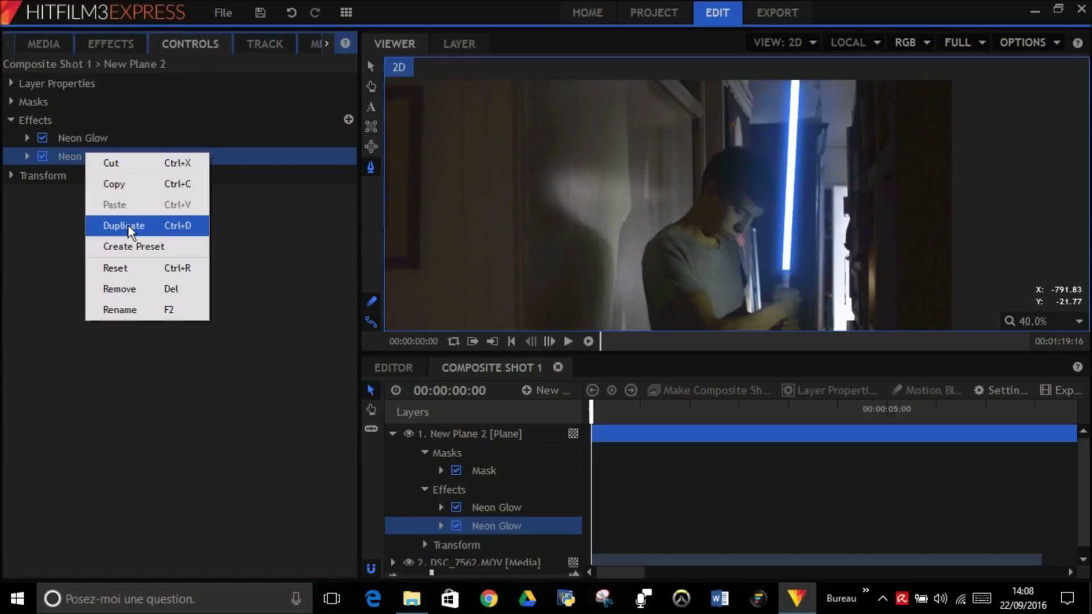
left_click(220, 231)
scroll(691, 193, "down", 5)
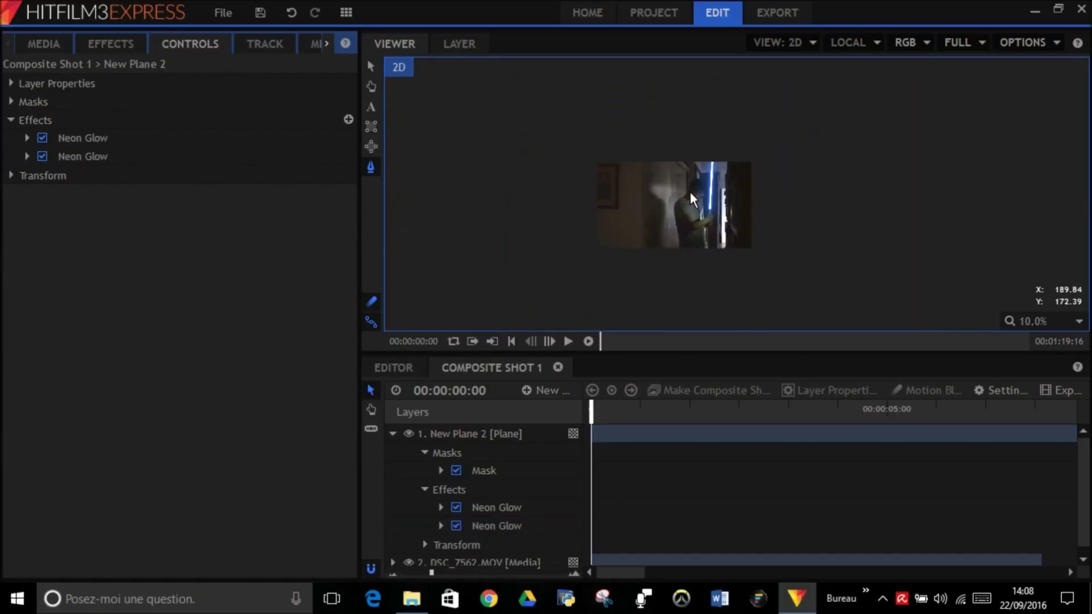
scroll(691, 192, "up", 4)
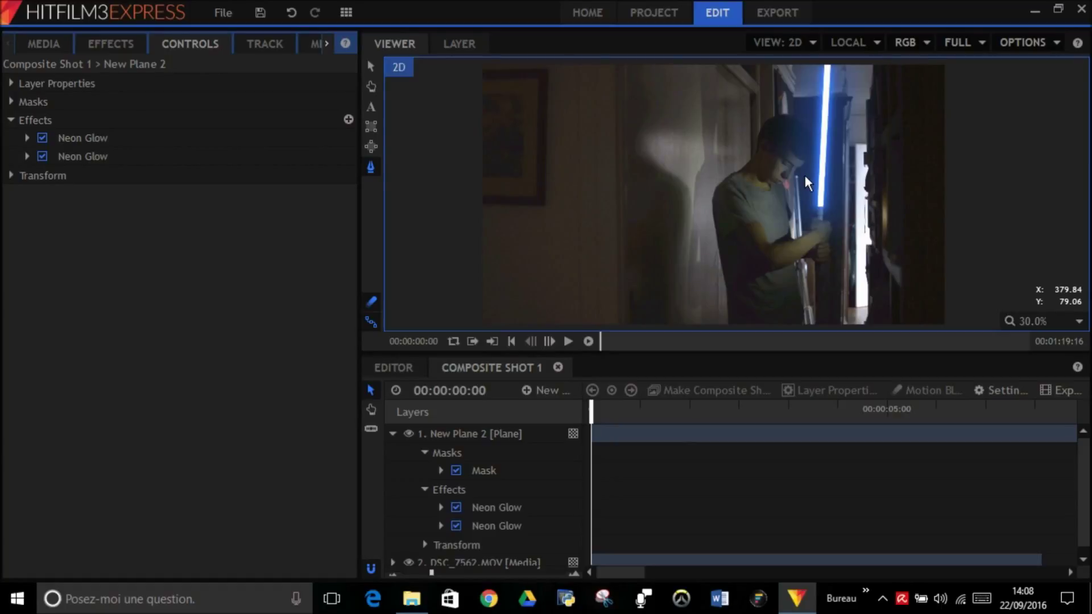
- Add the Color Temperature effect to the DSC_7562.MOV layer and set its temperature to 6180 K
left_click(393, 434)
left_click(464, 449)
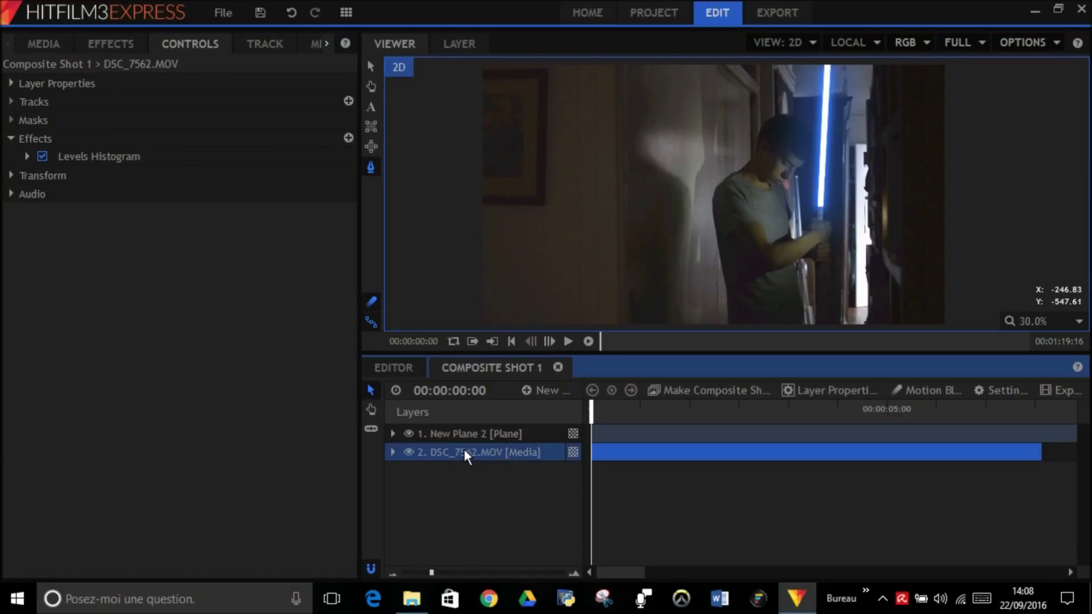
left_click(111, 44)
key("BackSpace")
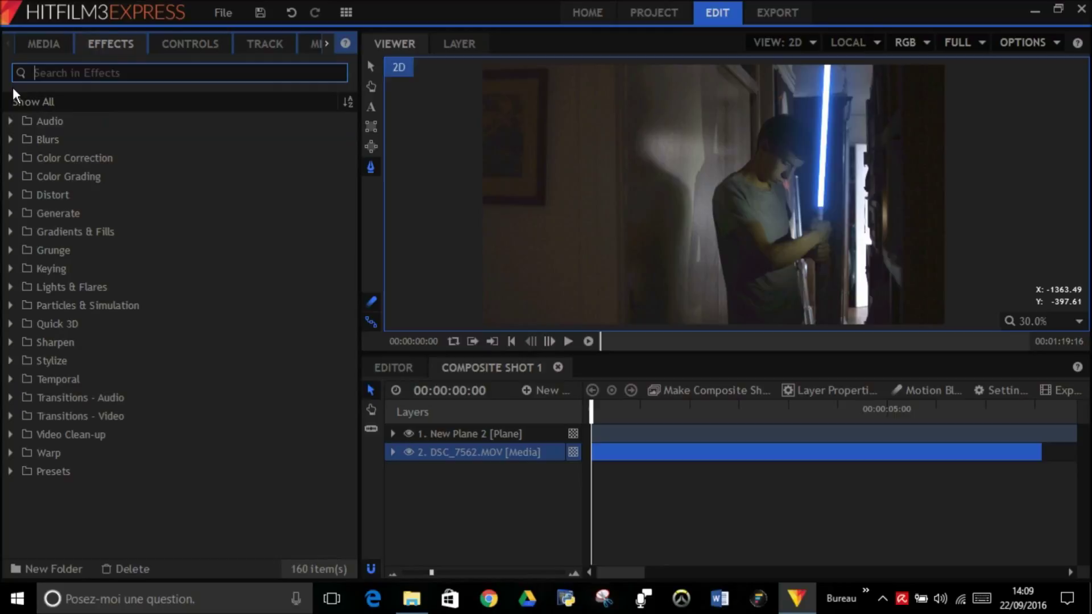
left_click(16, 157)
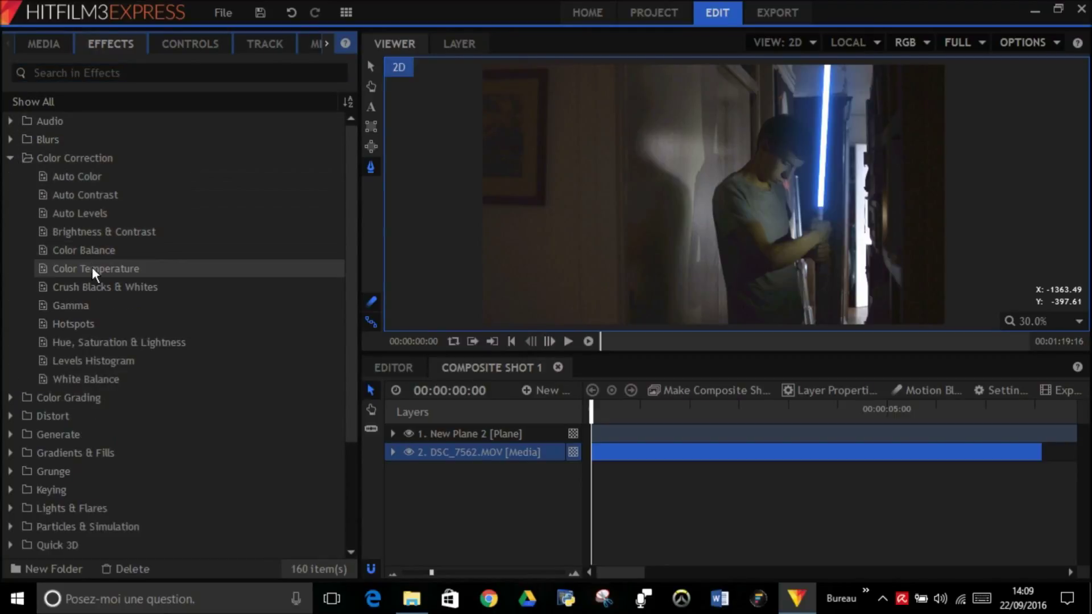
left_click_drag(91, 267, 442, 448)
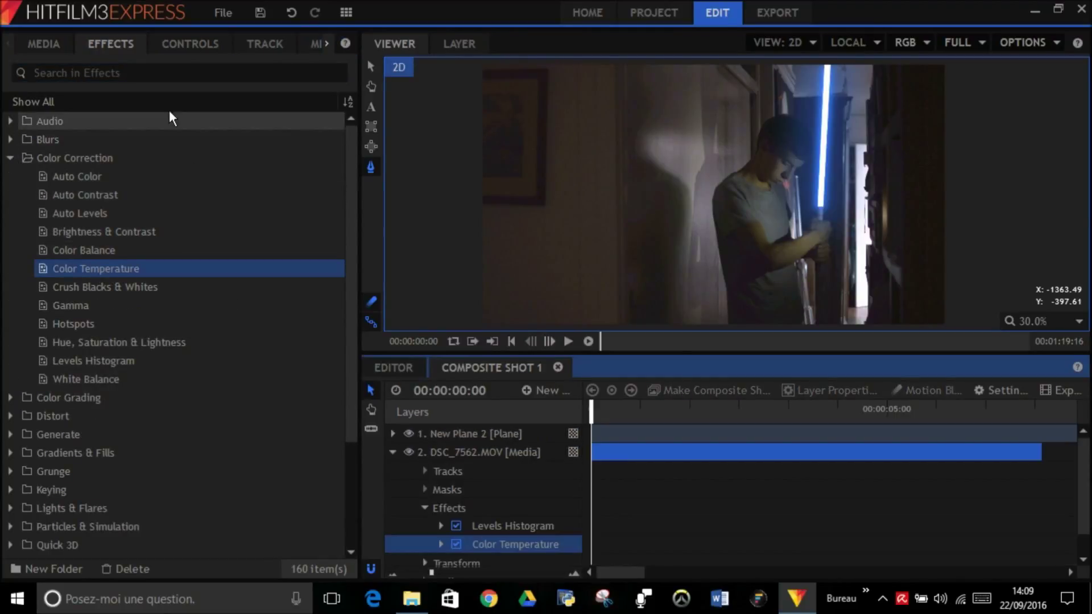
left_click_drag(191, 196, 206, 198)
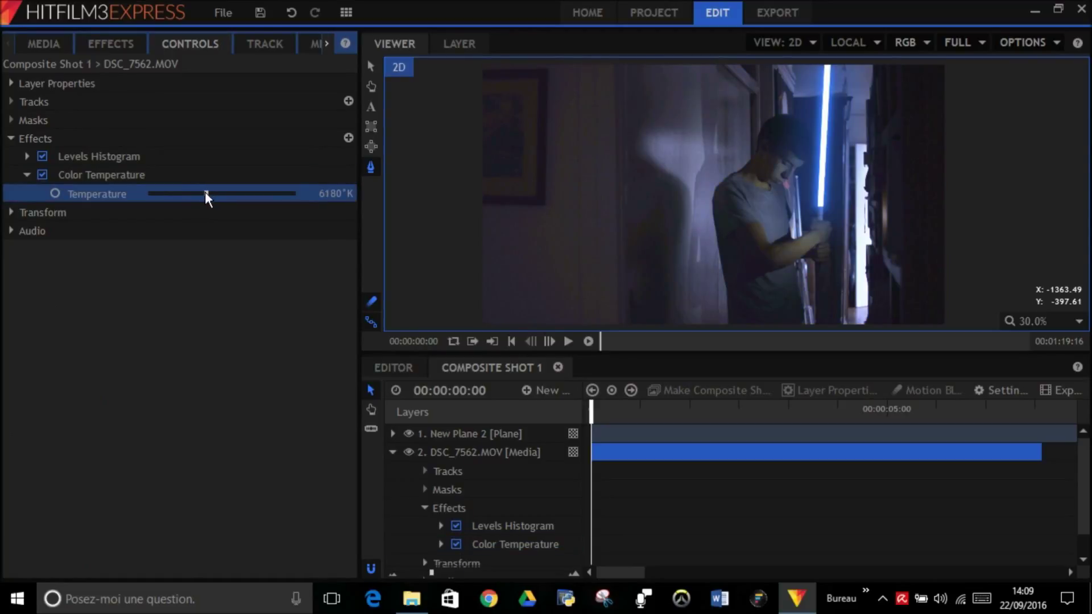
- Add the Color Balance effect to DSC_7562.MOV and set the Highlights Blue Balance to 10
left_click(111, 44)
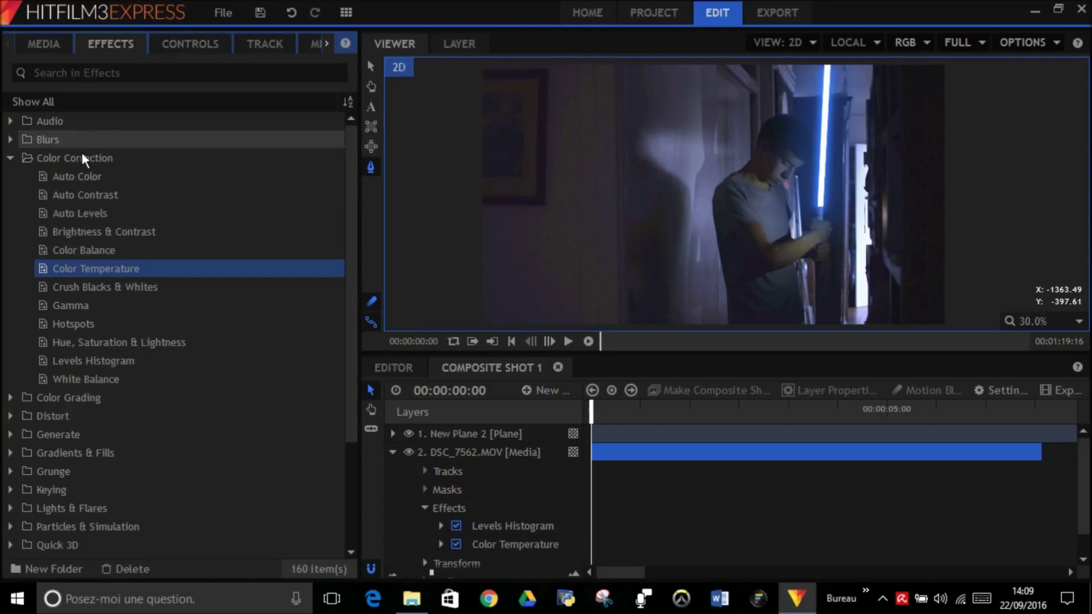
left_click_drag(101, 256, 445, 440)
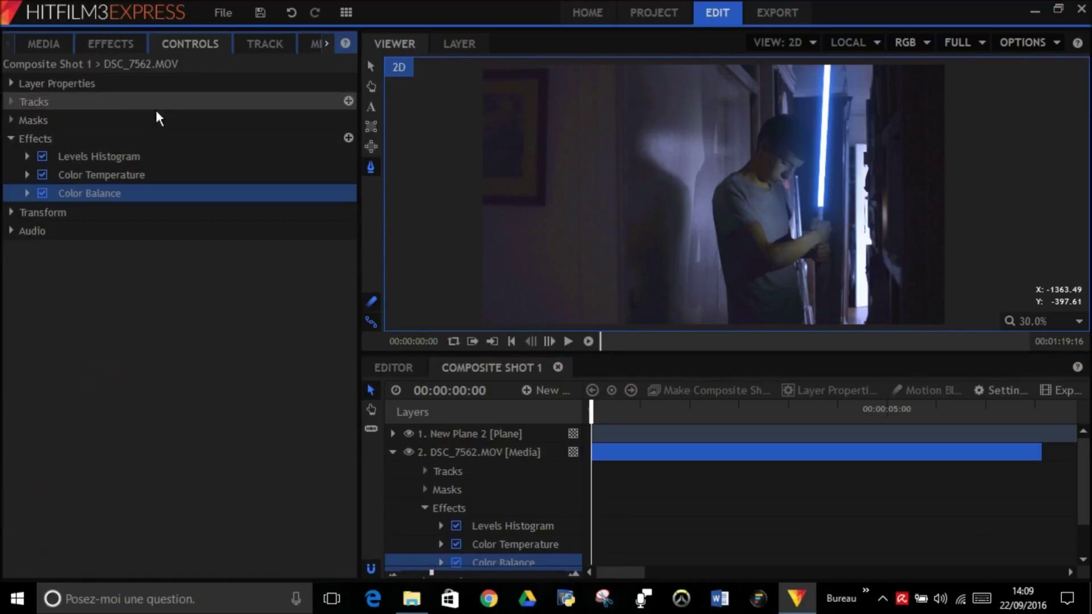
left_click(25, 192)
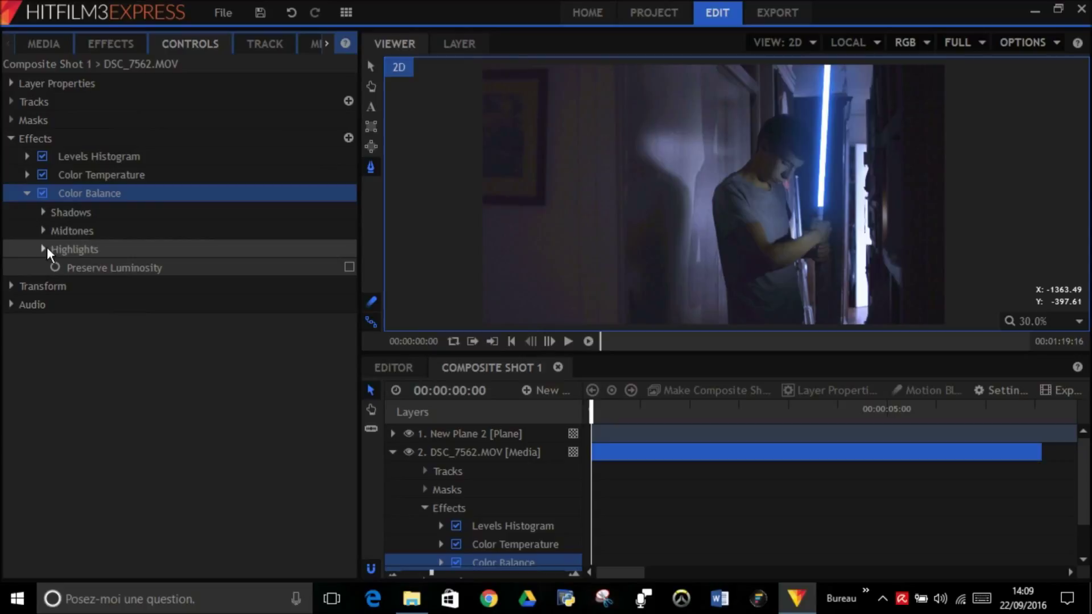
left_click(43, 249)
left_click_drag(231, 304, 236, 303)
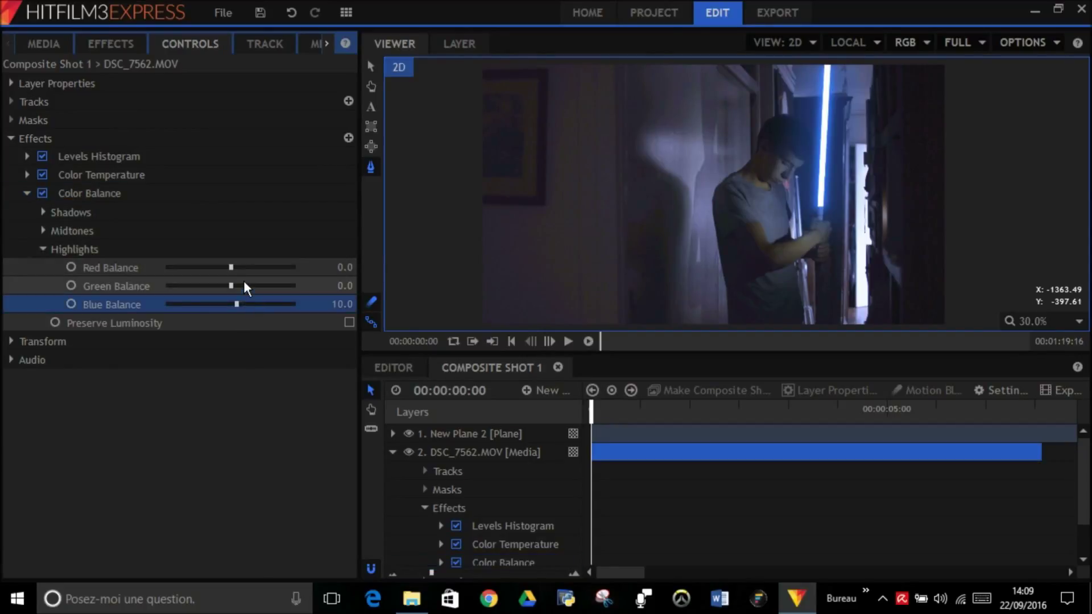
- Set the Color Balance Midtones Blue Balance to 6 and collapse the DSC_7562.MOV layer
left_click(42, 249)
left_click(43, 230)
left_click_drag(232, 282, 234, 285)
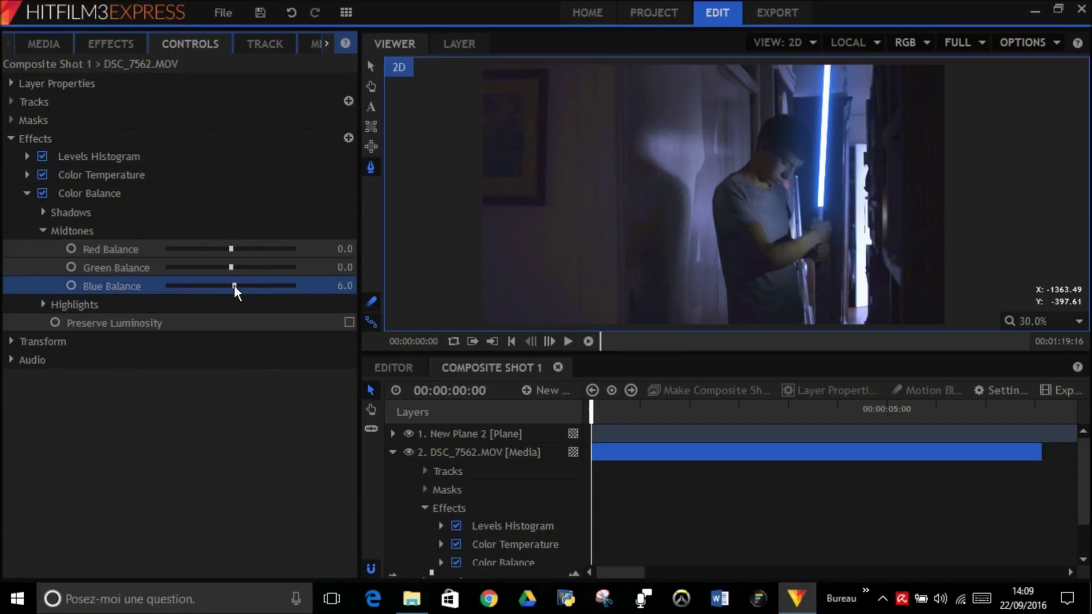
left_click(43, 230)
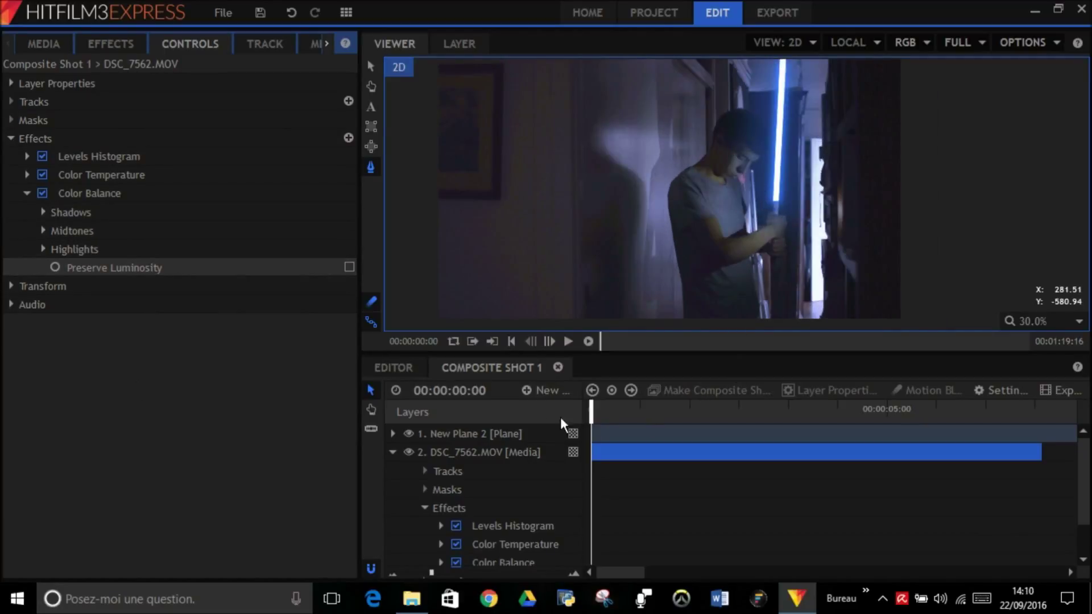
left_click(389, 451)
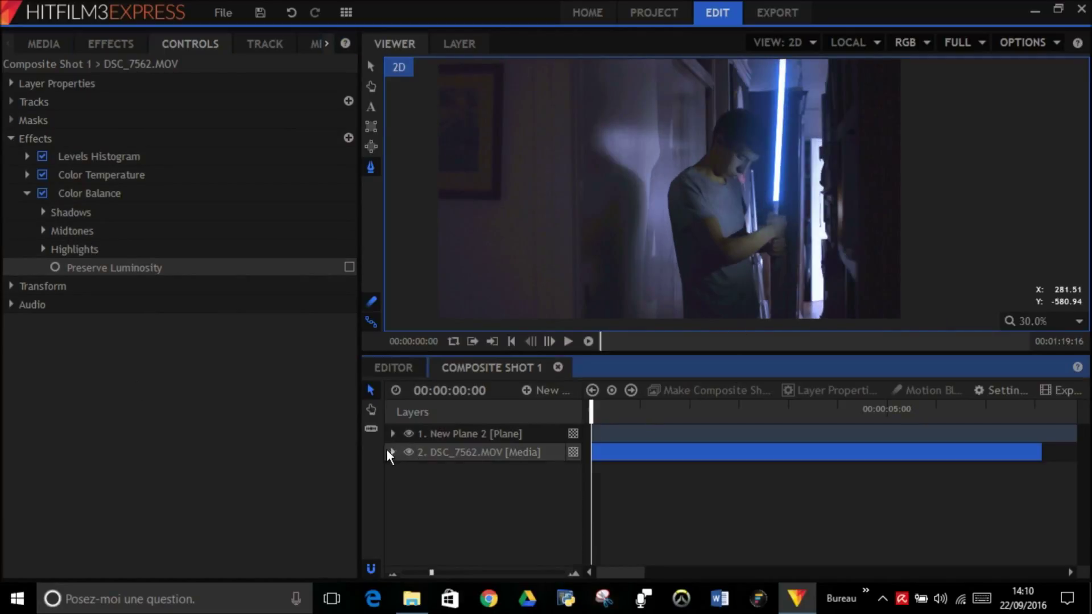
- Examine the hard edge at the blade's base and add the Blur effect to New Plane 2
left_click(496, 450)
scroll(791, 202, "up", 4)
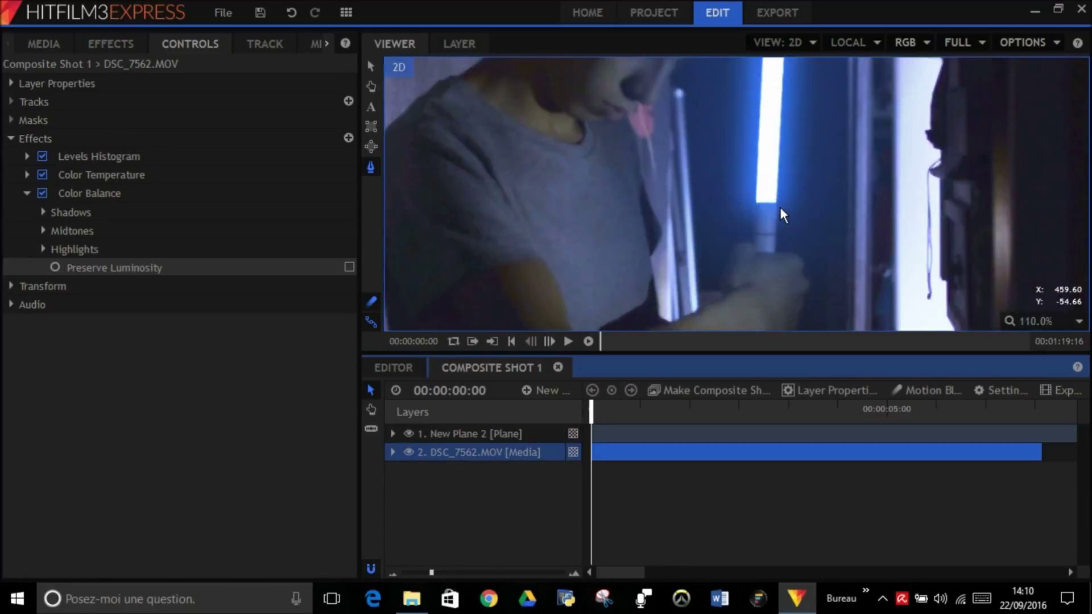
scroll(781, 208, "up", 2)
scroll(777, 194, "up", 3)
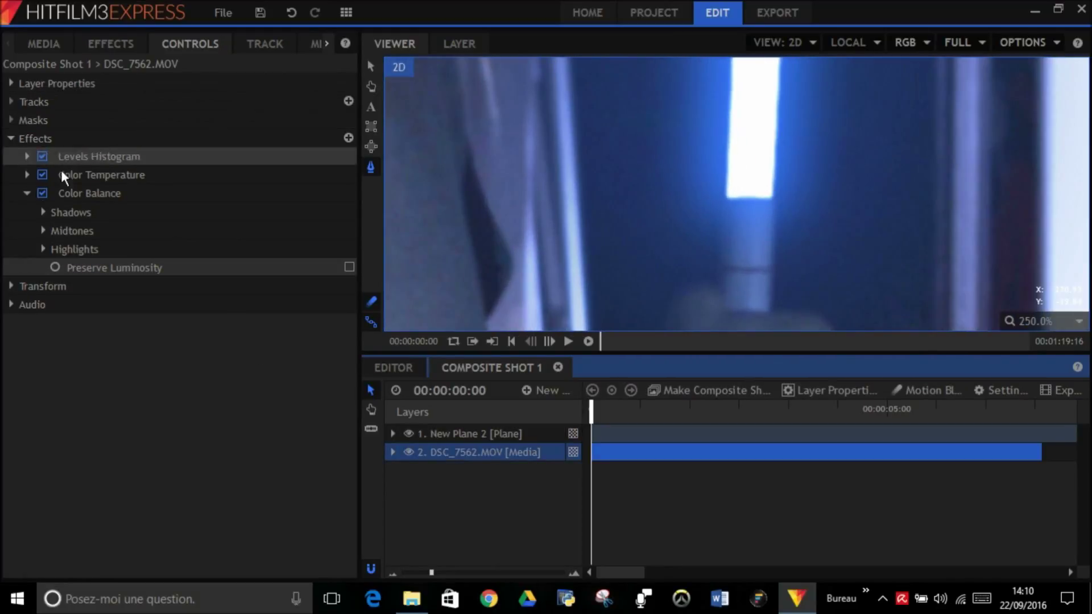
left_click(203, 192)
left_click(442, 435)
left_click(111, 43)
left_click(108, 71)
type("blur")
left_click_drag(93, 156, 470, 435)
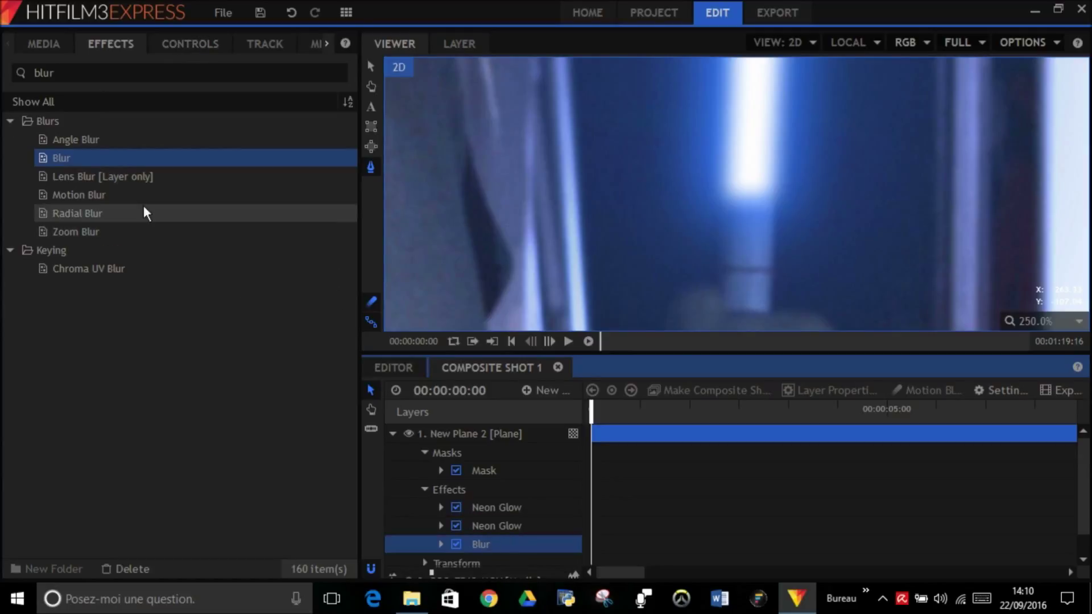
- Set the Blur radius on New Plane 2 to 2 px and check the blade in the full frame
left_click(188, 44)
left_click(27, 175)
left_click(336, 194)
type("2")
key("Return")
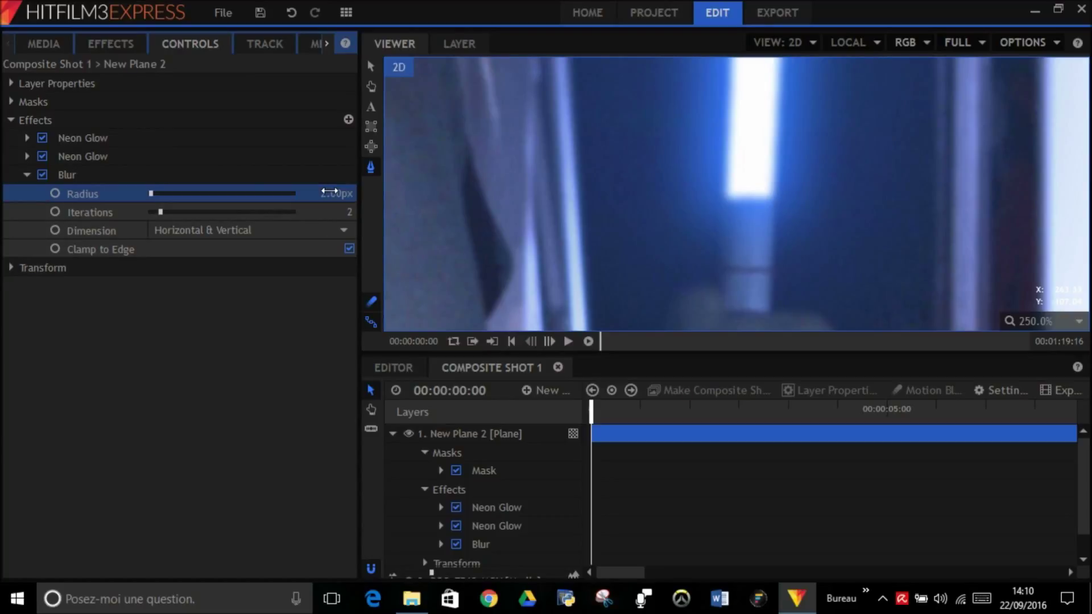
scroll(684, 111, "down", 10)
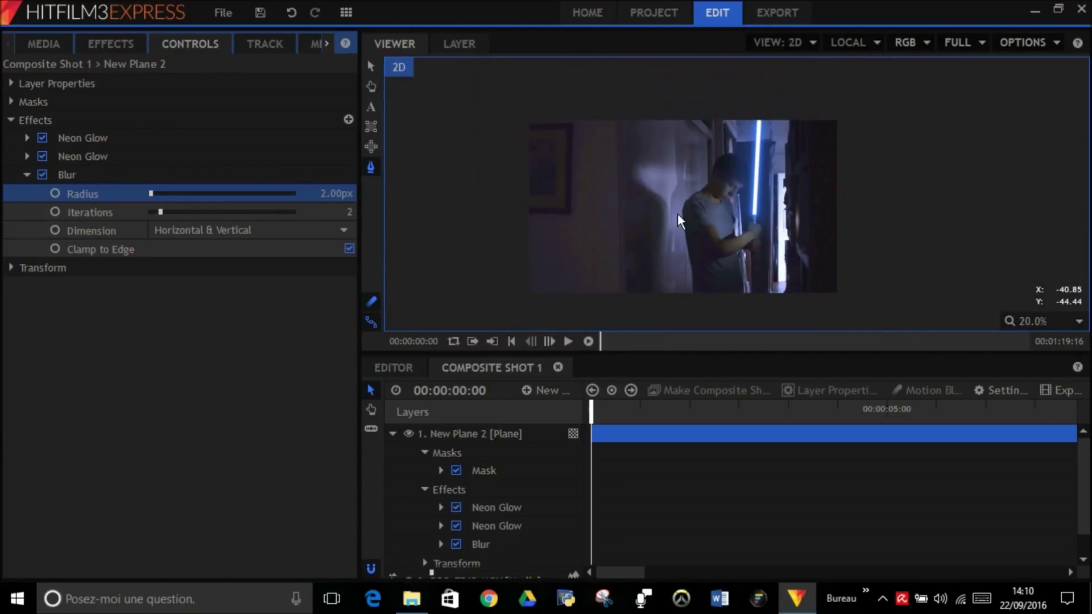
scroll(695, 202, "up", 2)
- Create a new grade layer above New Plane 2 and apply the Letterbox effect to it
left_click(393, 433)
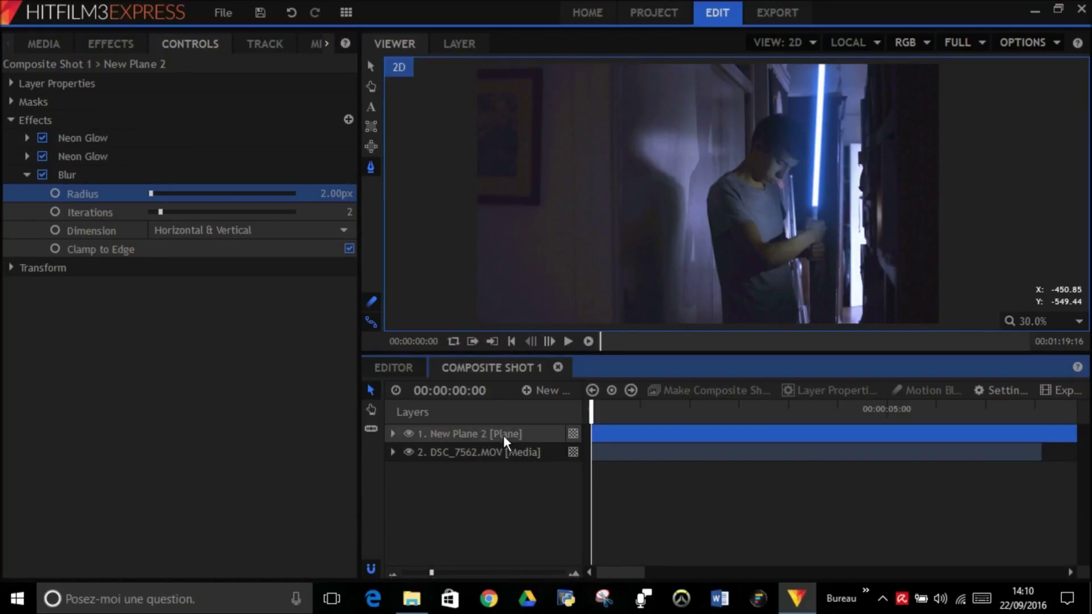
left_click(537, 392)
left_click(561, 449)
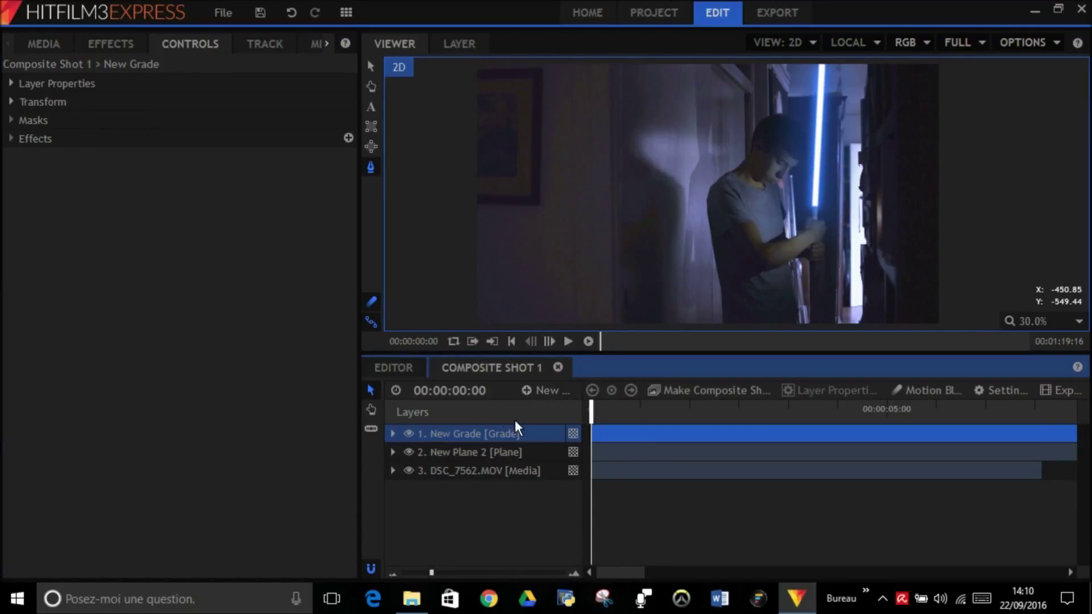
left_click(111, 44)
key("BackSpace")
type("let")
left_click_drag(75, 140, 503, 433)
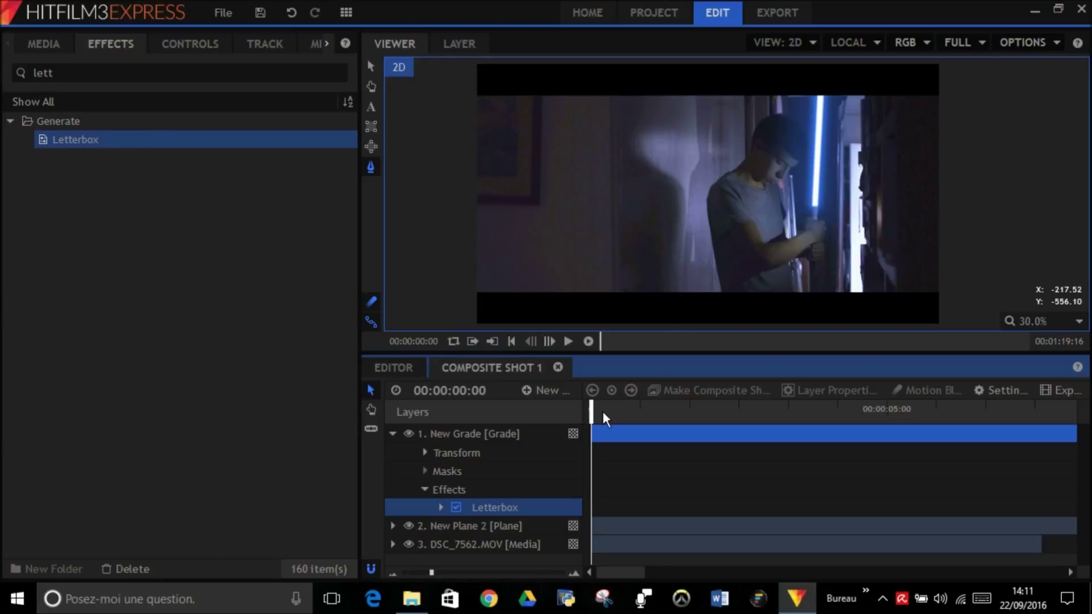
left_click(393, 434)
- Step frame by frame through the first second of the composite shot to review the finished lightsaber effect
left_click(550, 340)
left_click(549, 340)
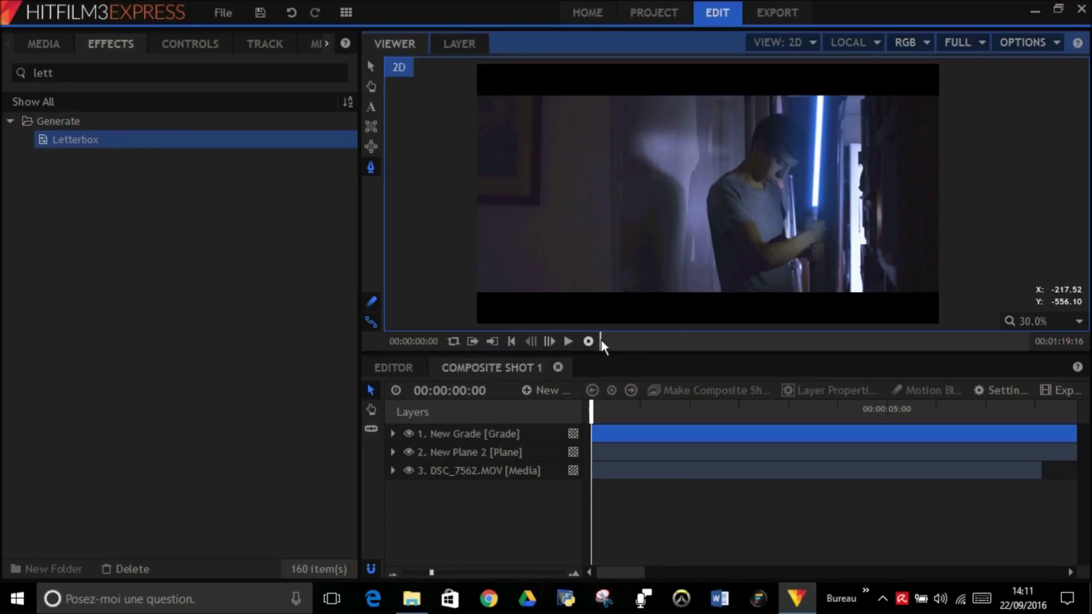
key("Right")
key("Right")
key("Right")
key("Right")
key("Right")
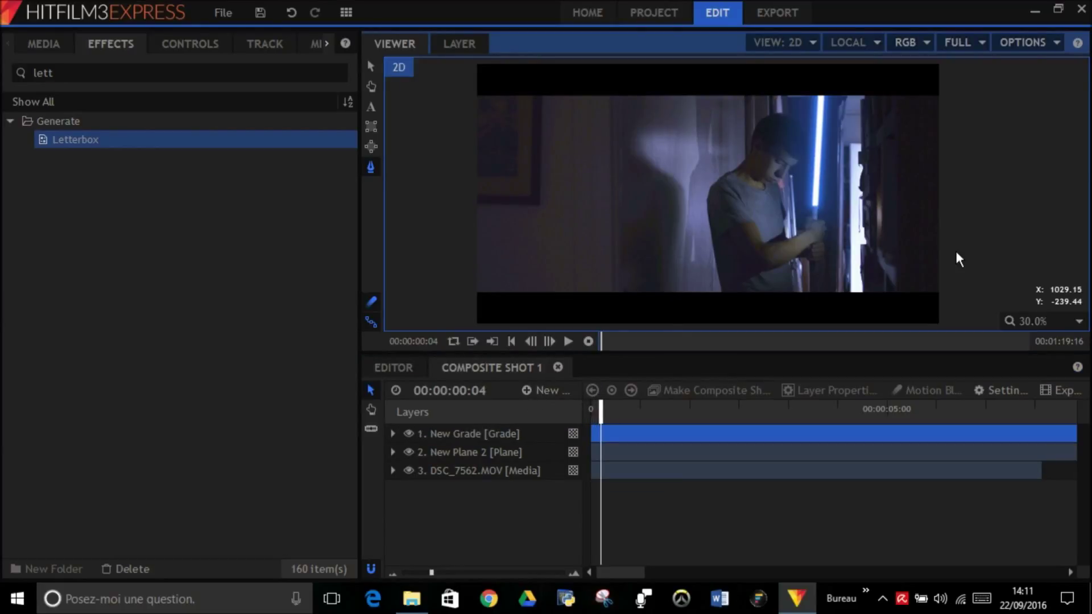
key("Right")
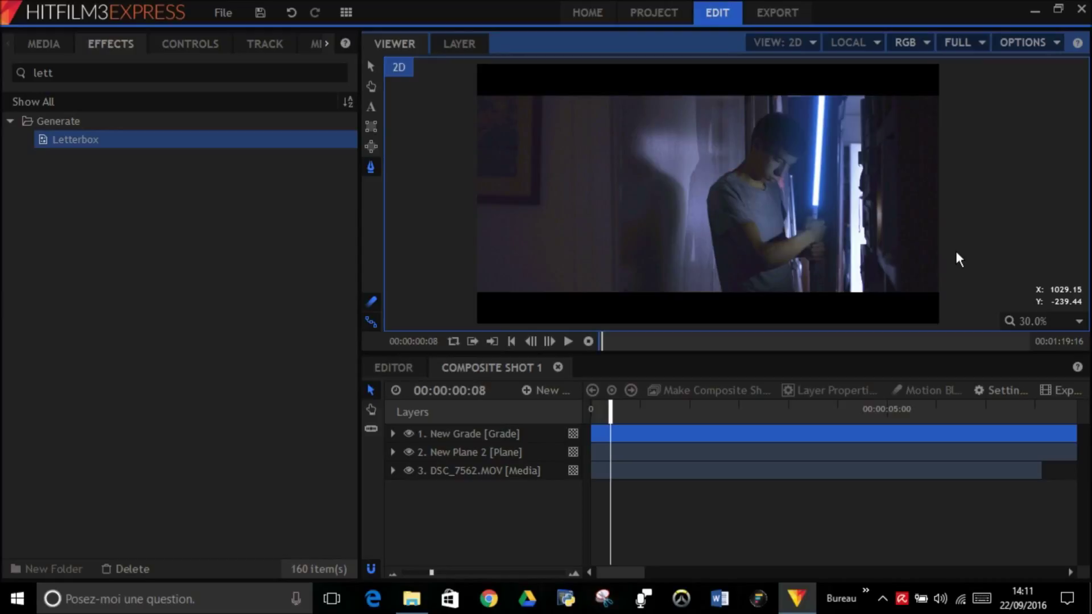
key("Right")
key("Right")
key("Right")
key("Right")
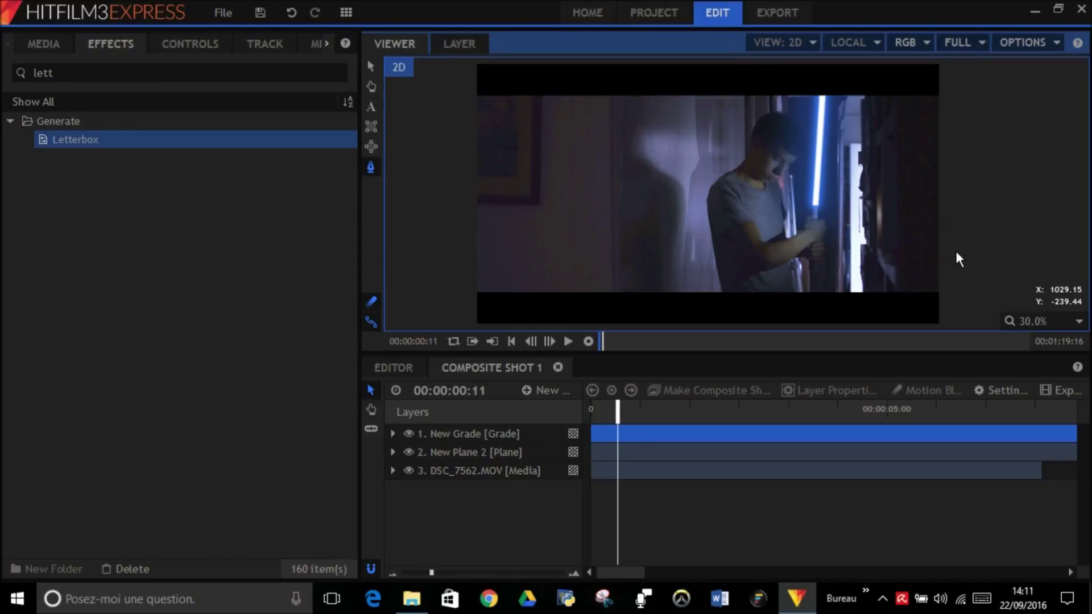
key("Right")
key("Right")
key("Right")
key("Right")
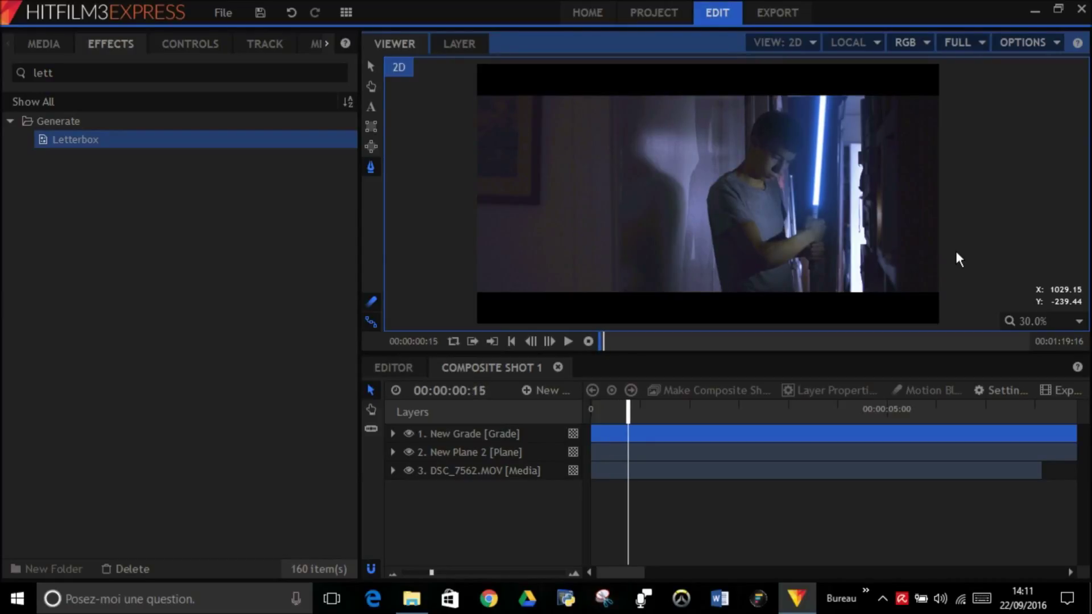
key("Right")
key("Right")
key("Right")
key("Right")
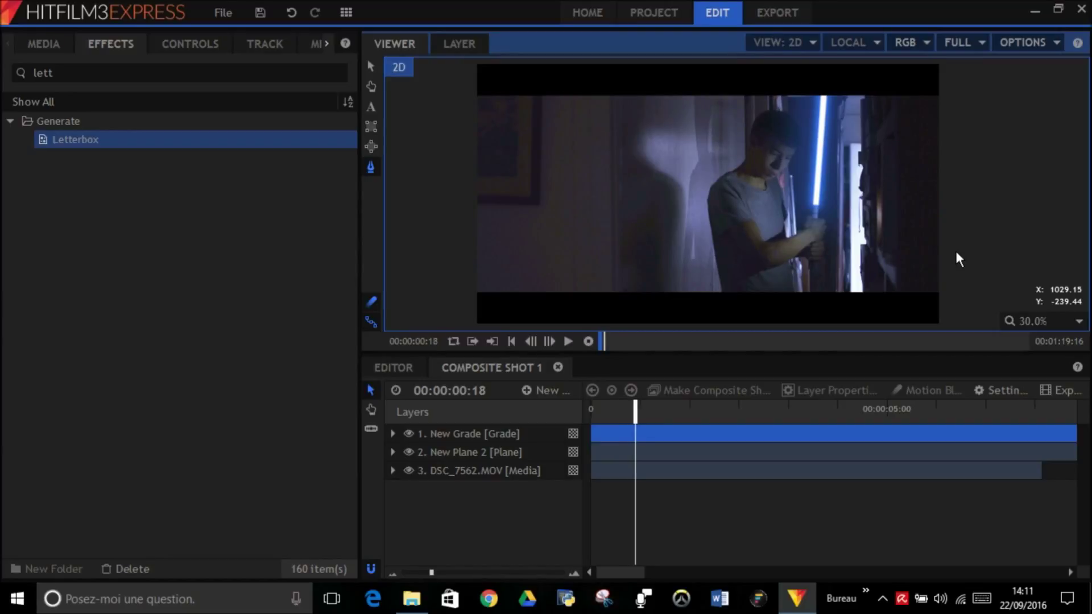
key("Right")
key("Right")
key("Right")
key("Right")
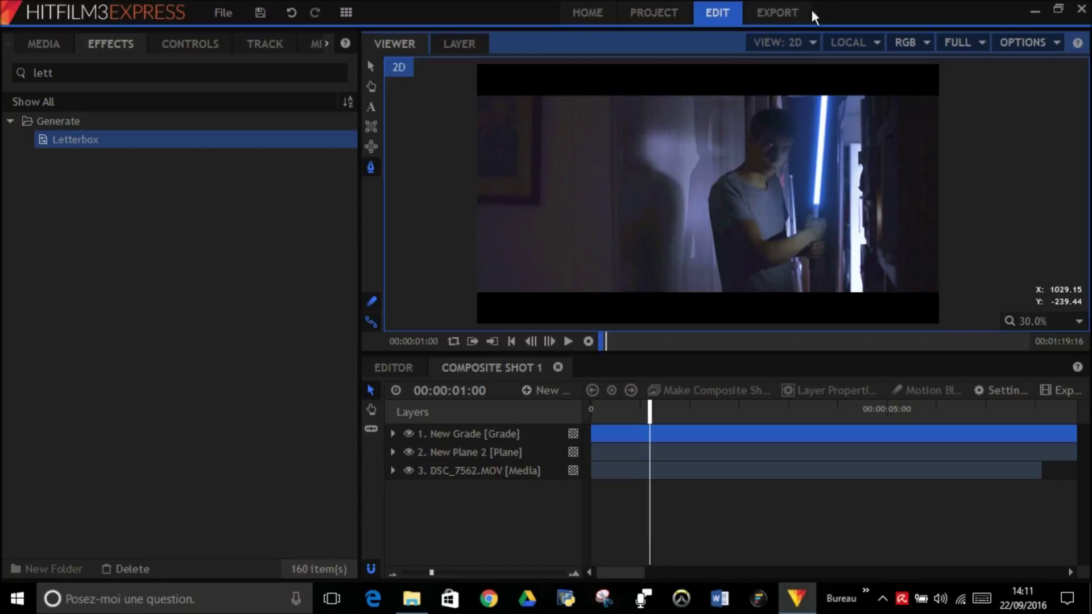
key("Right")
- Start an H.264 export of Composite Shot 1 with the content area as export area
left_click(778, 12)
left_click(462, 69)
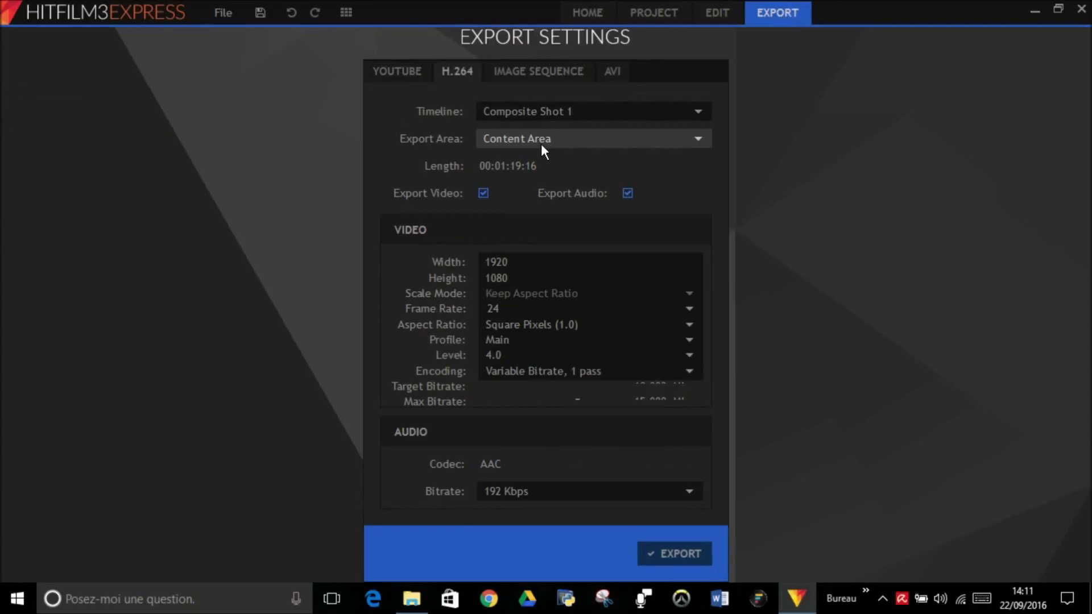
left_click(693, 557)
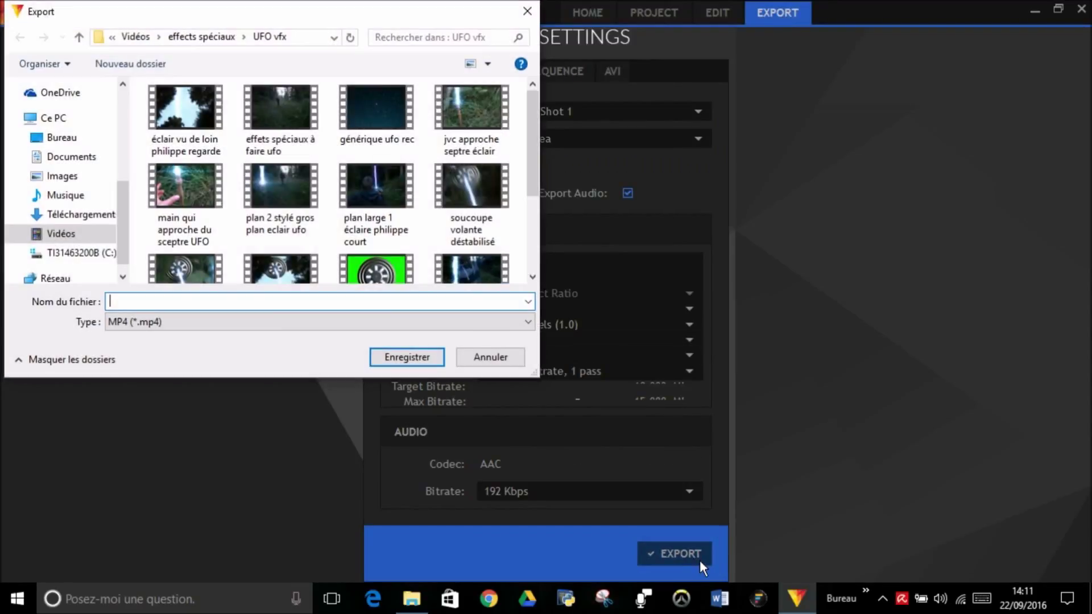
- Save the export as "tuto sabre laser hitfilm" in the "bien" folder of the lightsaber tutorial clips and start rendering
left_click(214, 39)
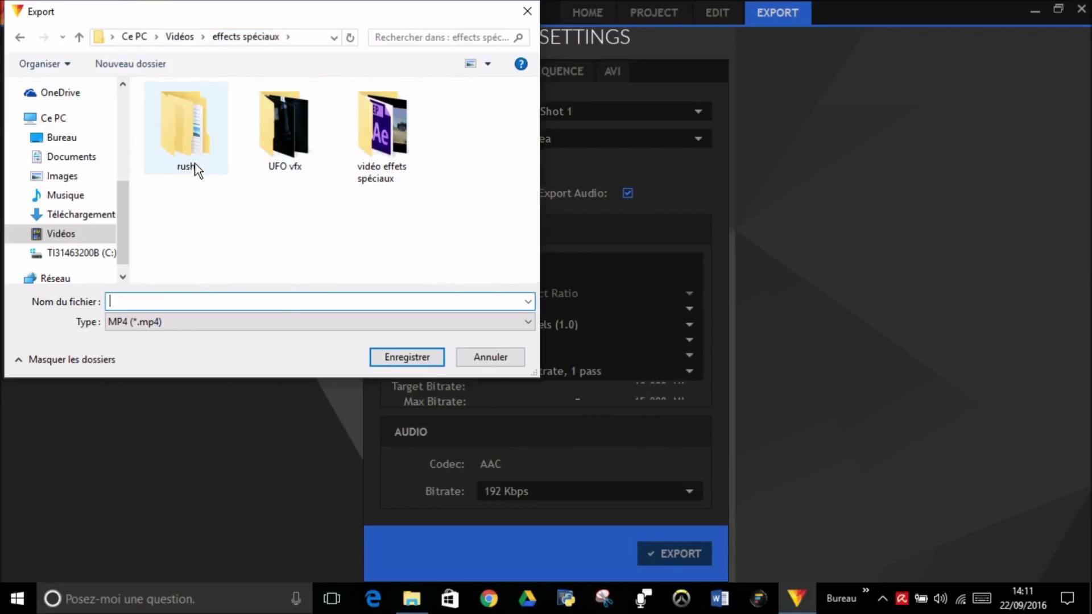
left_click(178, 37)
double_click(378, 128)
double_click(191, 128)
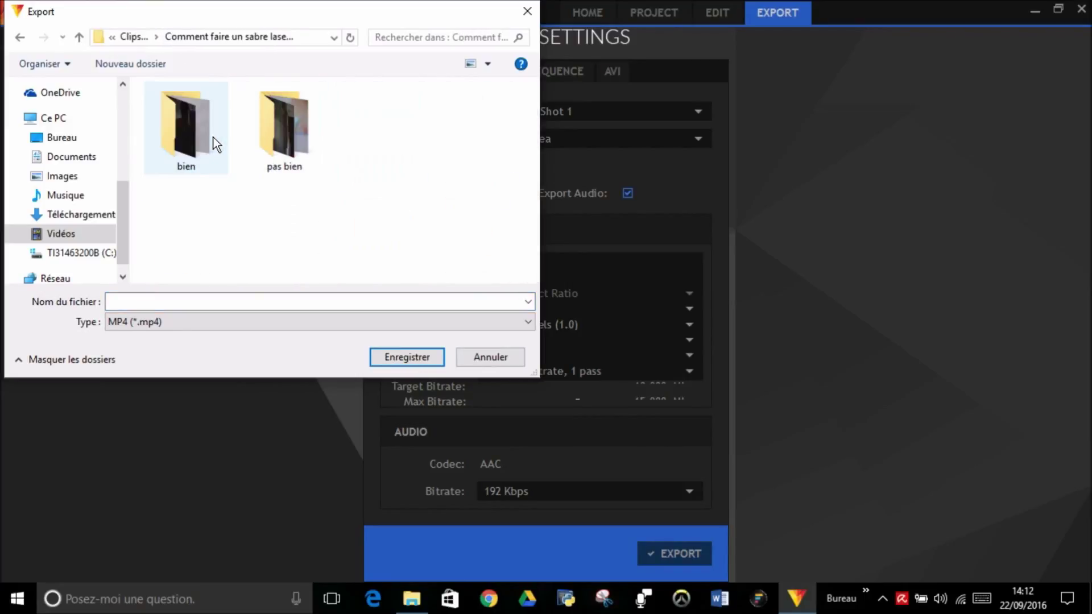
left_click(211, 164)
double_click(212, 164)
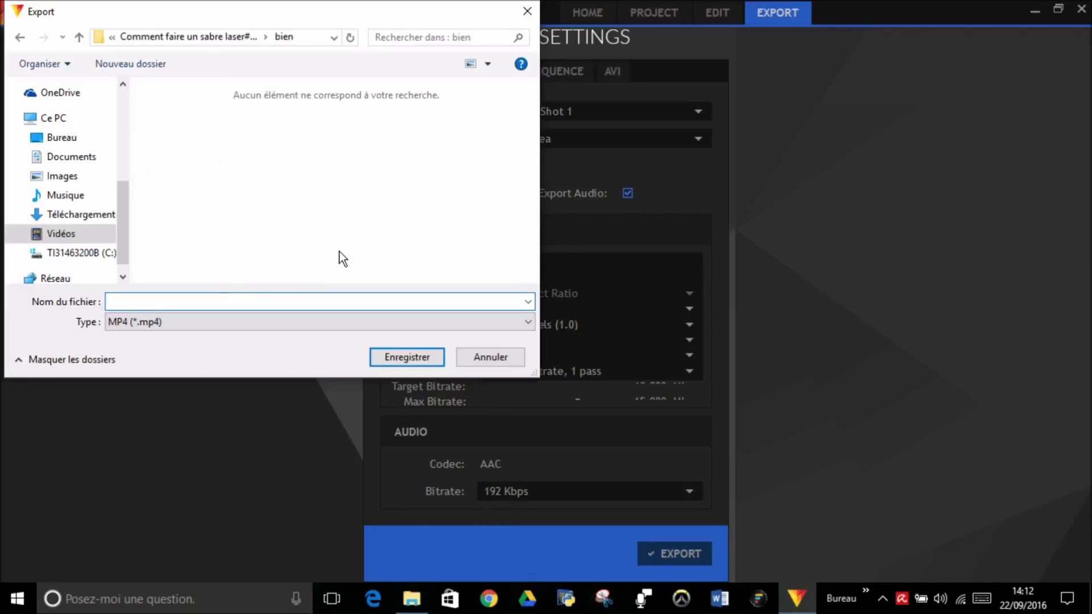
left_click(429, 356)
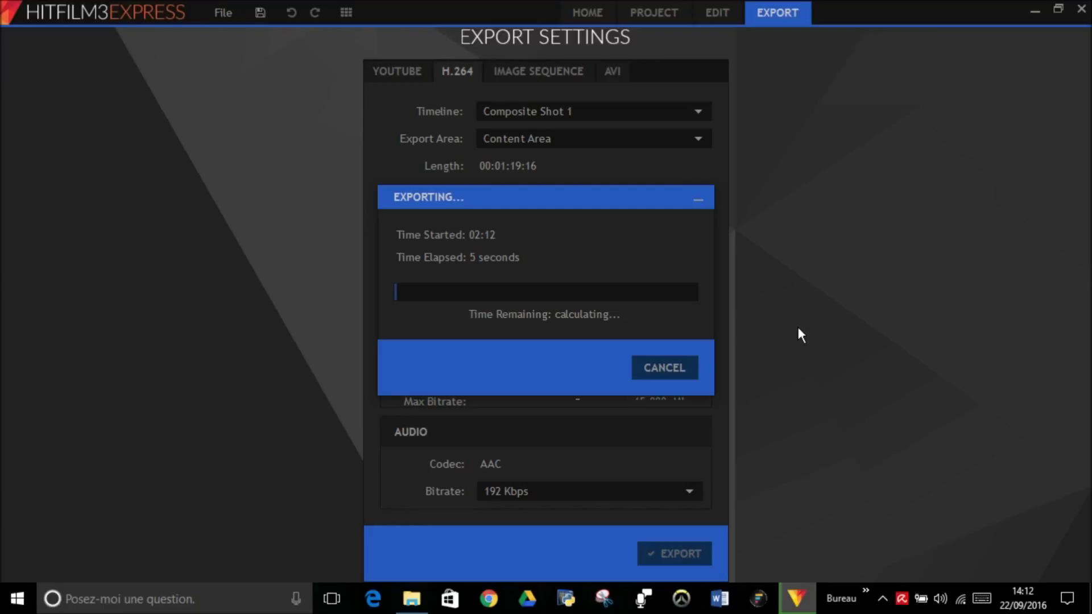
- Return to editing Composite Shot 1 and shorten its work area to 00:00:08:07, just past the end of the DSC_7562.MOV clip
left_click(632, 11)
left_click(717, 13)
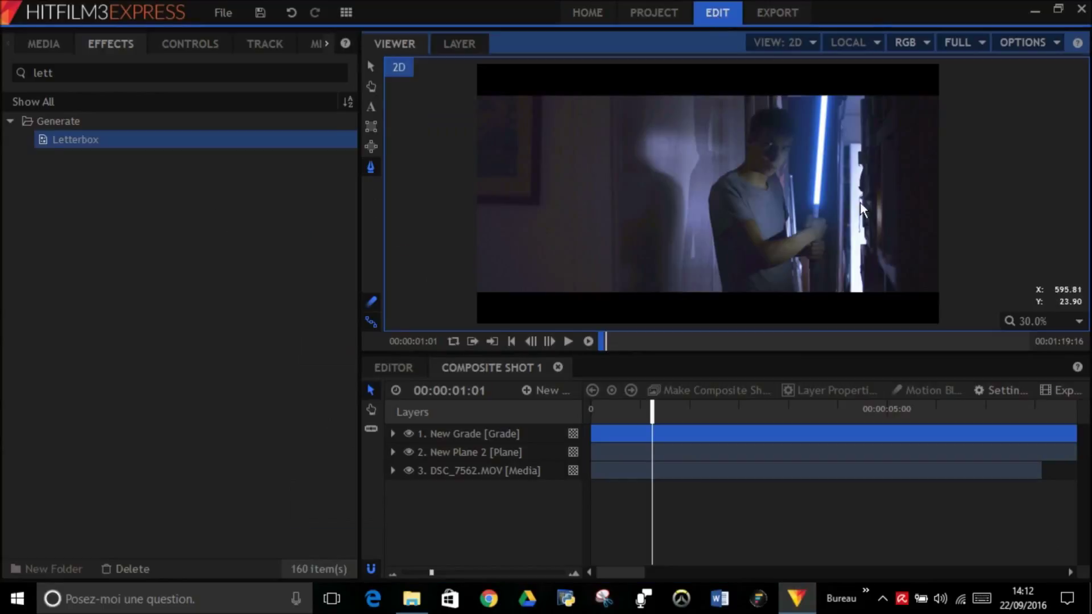
left_click(670, 411)
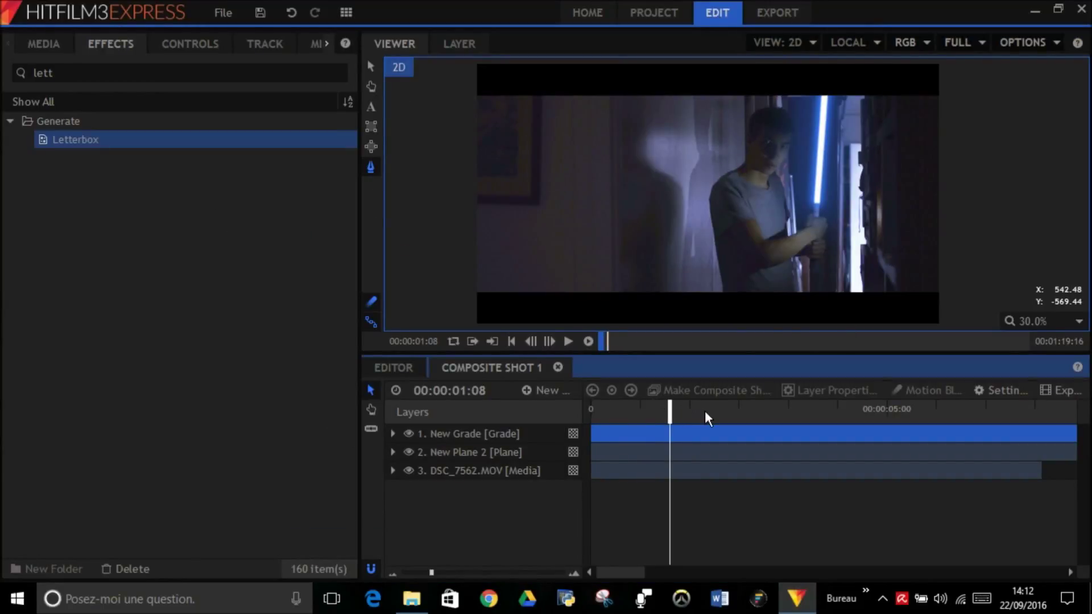
left_click_drag(1036, 421, 1053, 422)
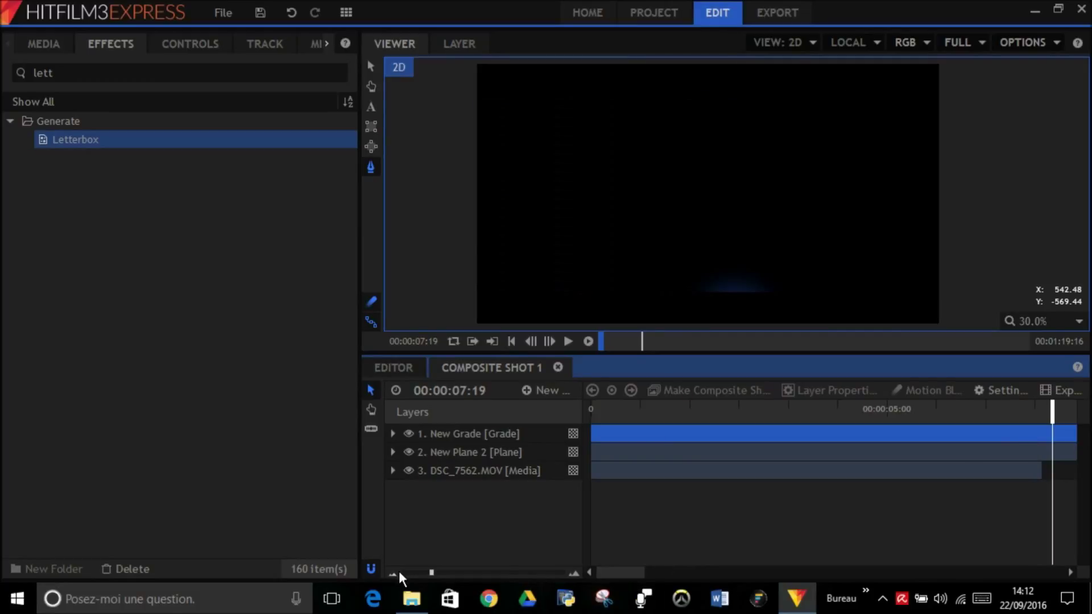
left_click_drag(430, 573, 407, 574)
left_click_drag(1068, 434, 641, 435)
- Set the export area to Work Area and export the H.264 video, overwriting "tuto sabre laser hitfilm.mp4" in the "bien" folder
left_click(777, 13)
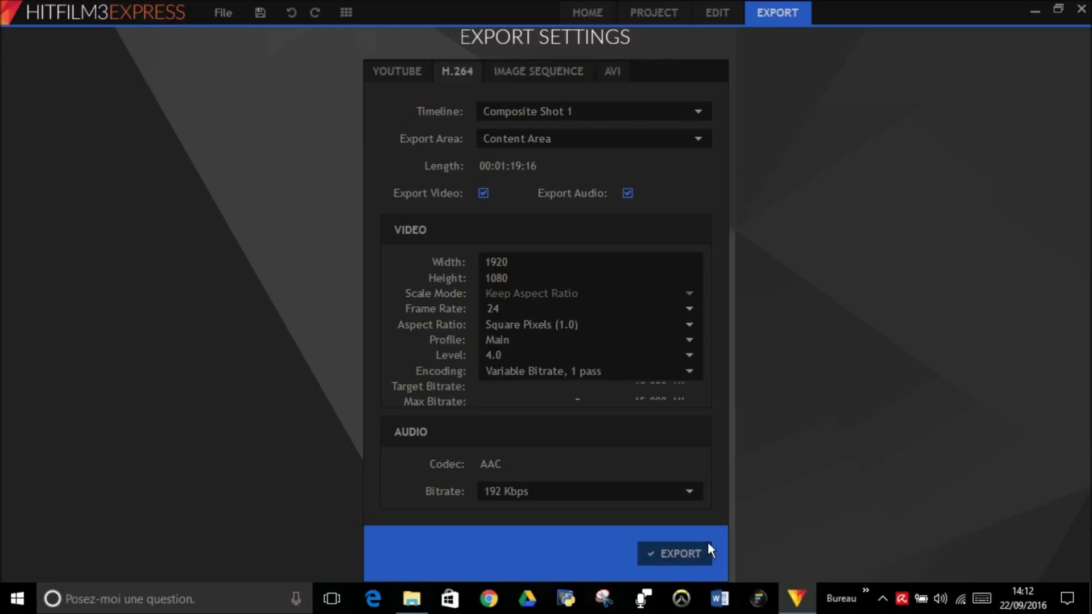
left_click(627, 136)
left_click(617, 166)
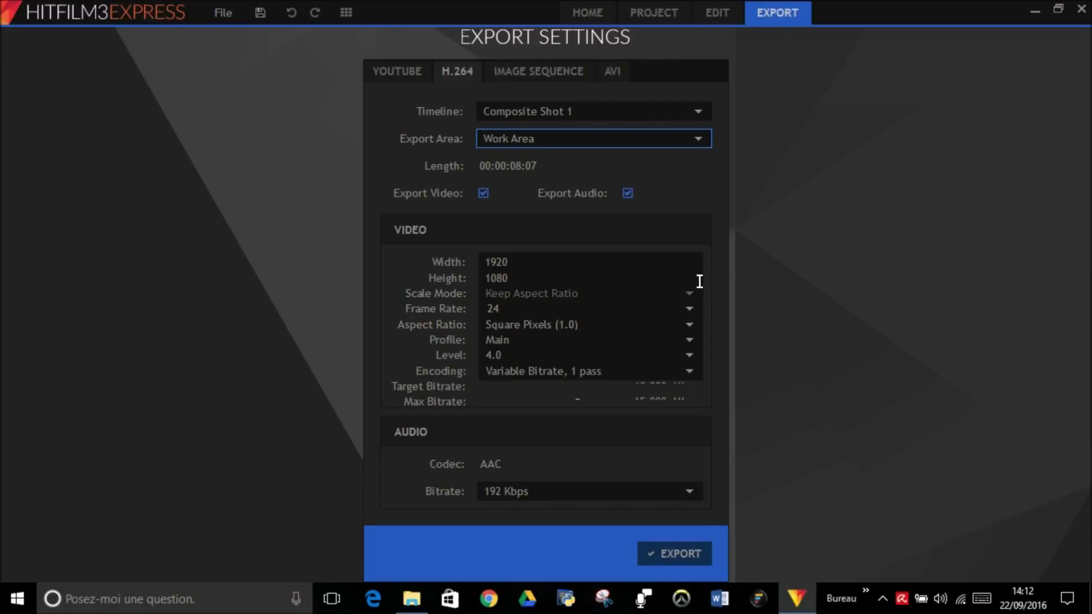
left_click(698, 558)
left_click(185, 122)
left_click(401, 357)
left_click(580, 302)
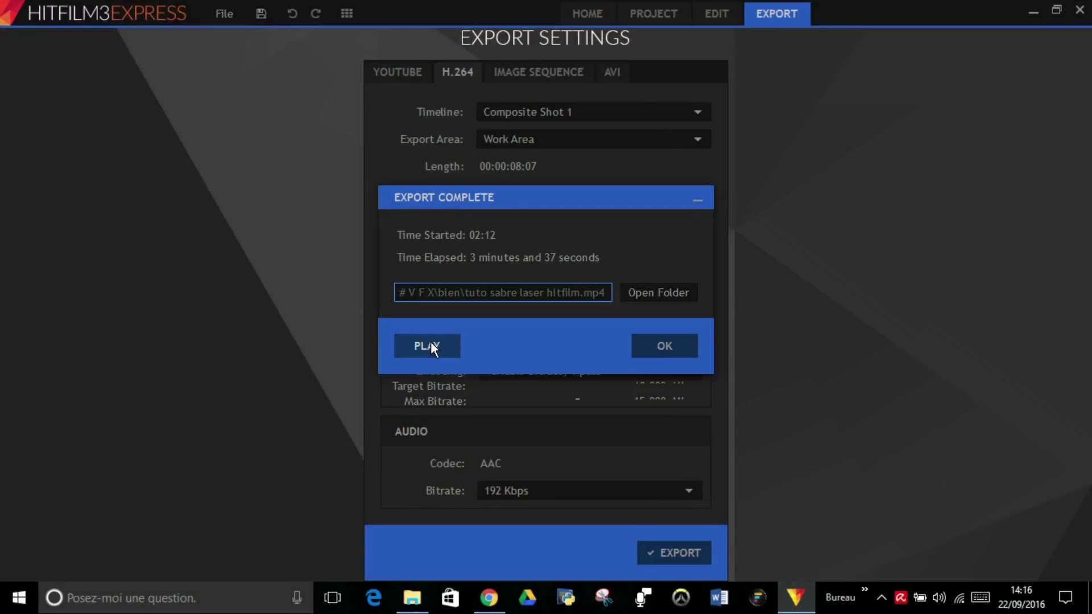
- Play the exported lightsaber video through, then jump back to about 7 seconds to review the blade near the end
left_click(426, 345)
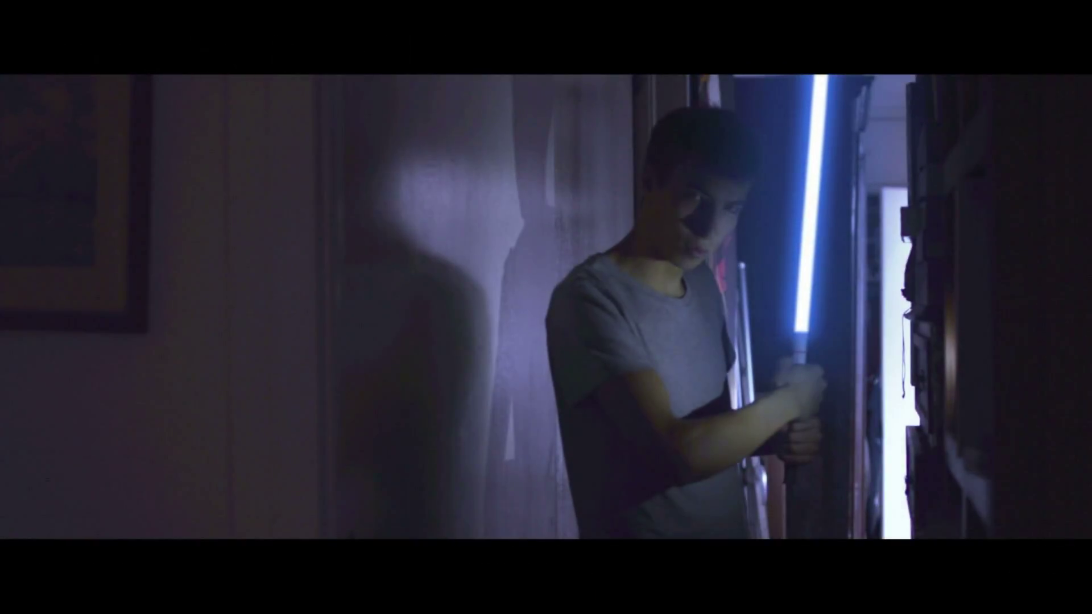
mouse_move(1090, 373)
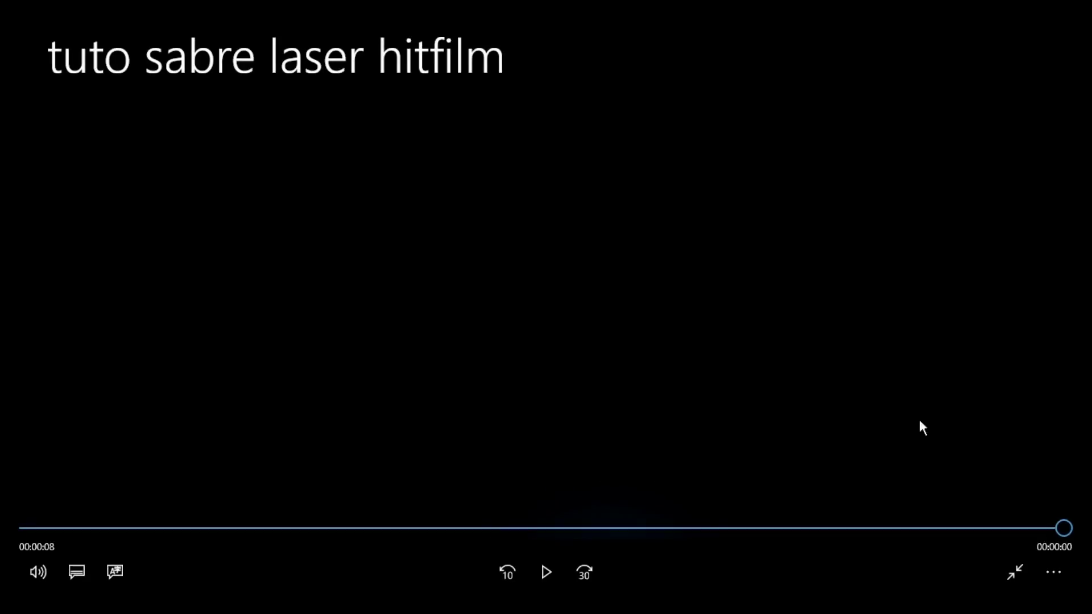
left_click(914, 532)
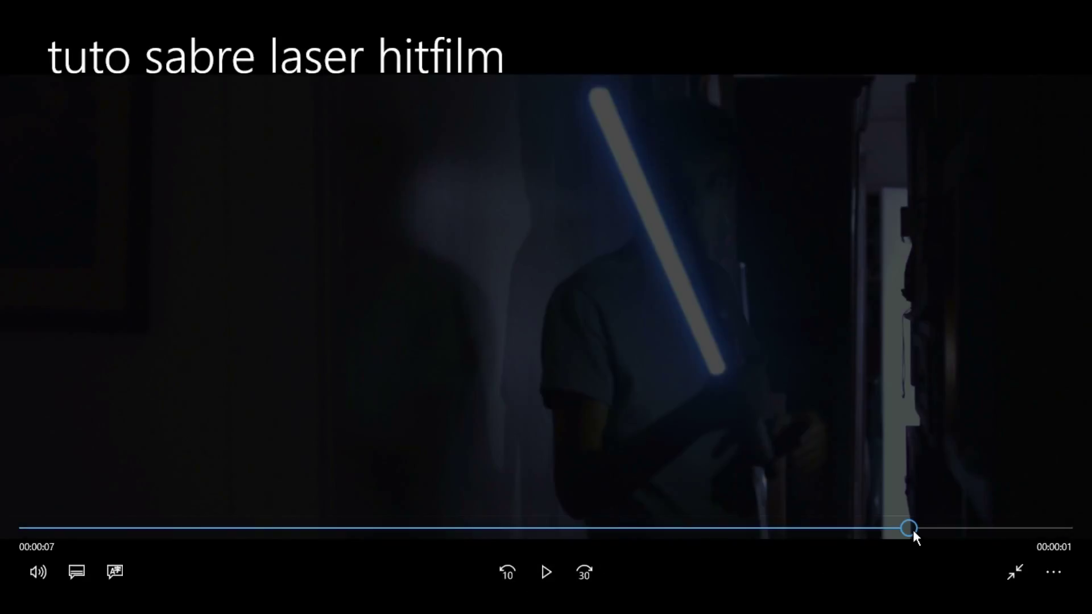